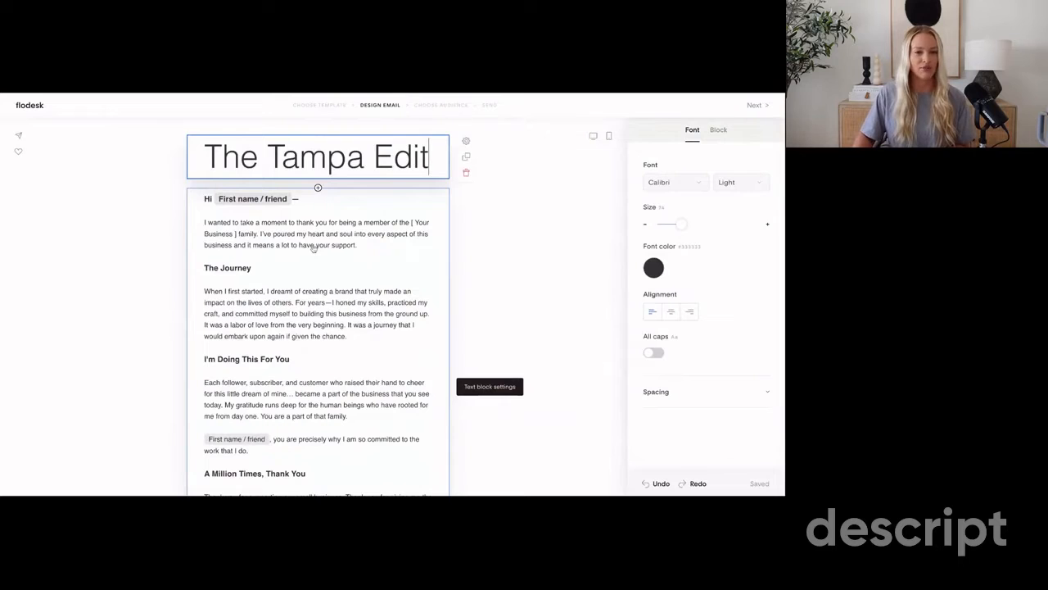
Check the fallback text "friend" of the greeting's first-name merge field and save it
click(313, 248)
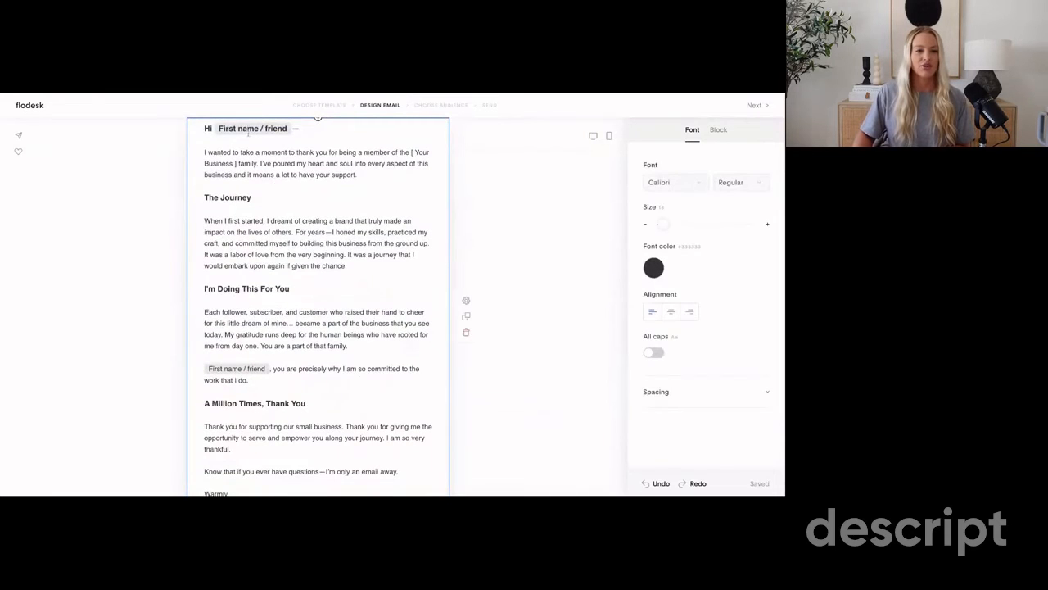
drag(204, 129, 231, 128)
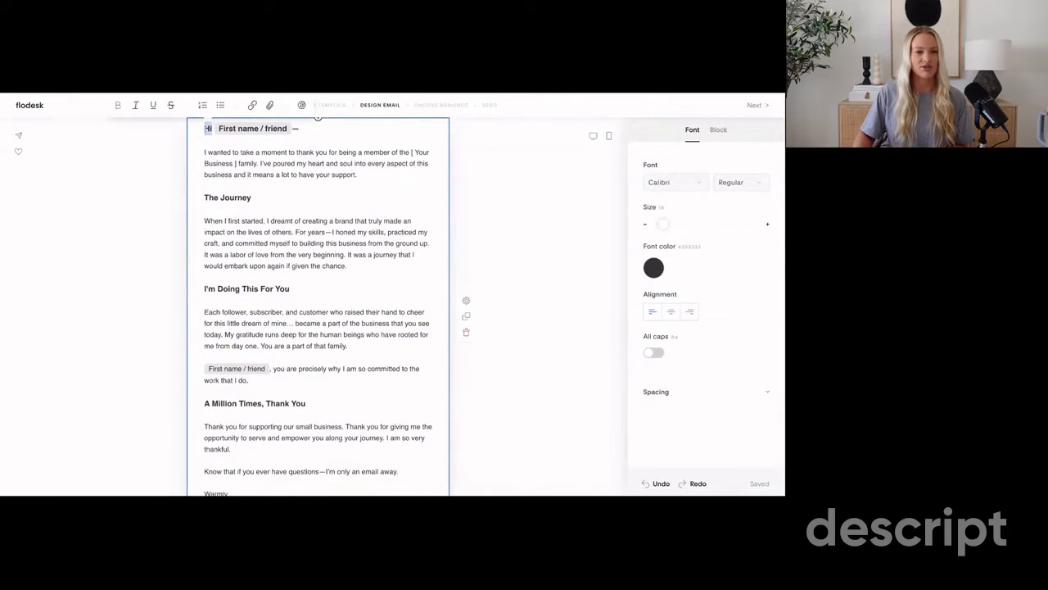
click(231, 128)
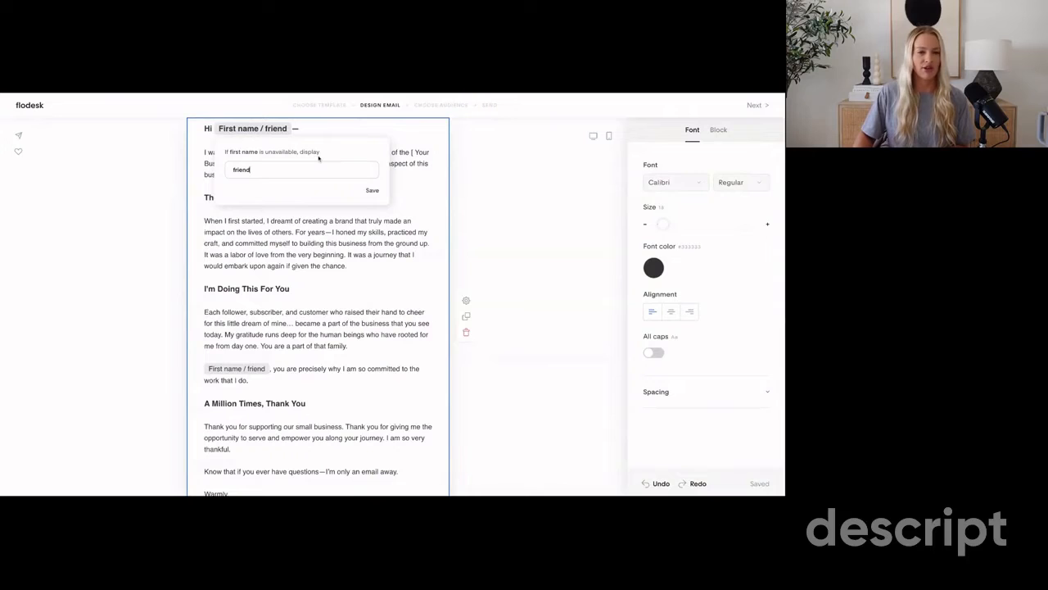
double_click(231, 170)
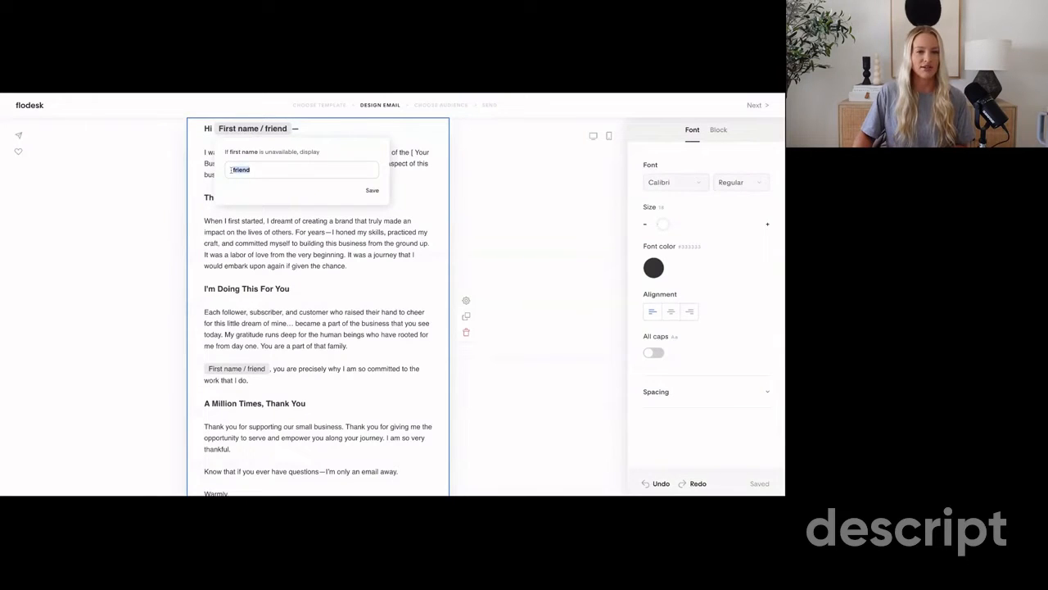
click(372, 190)
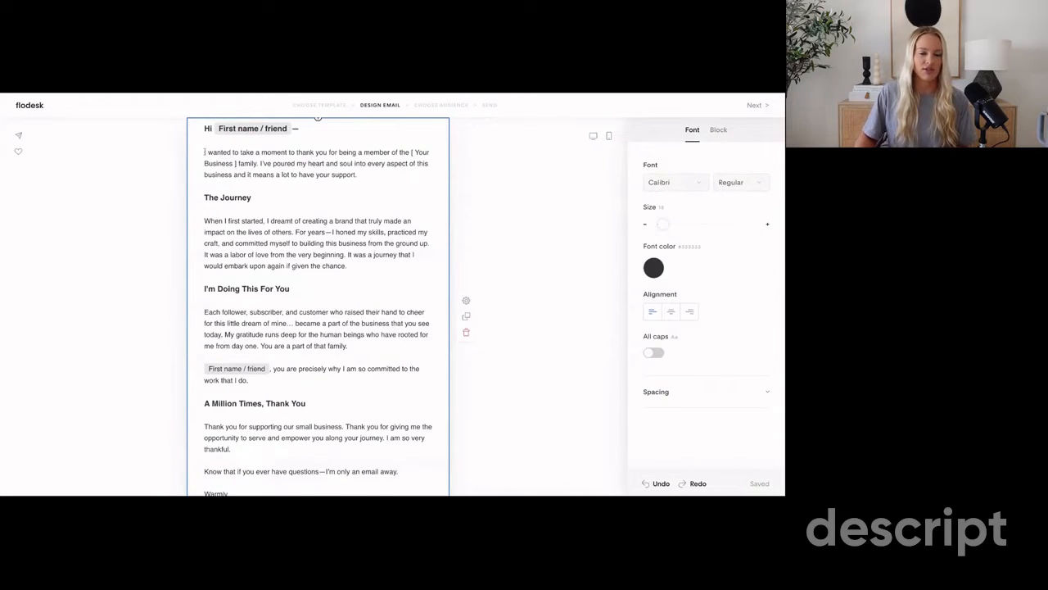
Replace the intro paragraph below the greeting with the "Welcome September" text and its bulleted personal, professional and local updates
drag(204, 151, 357, 175)
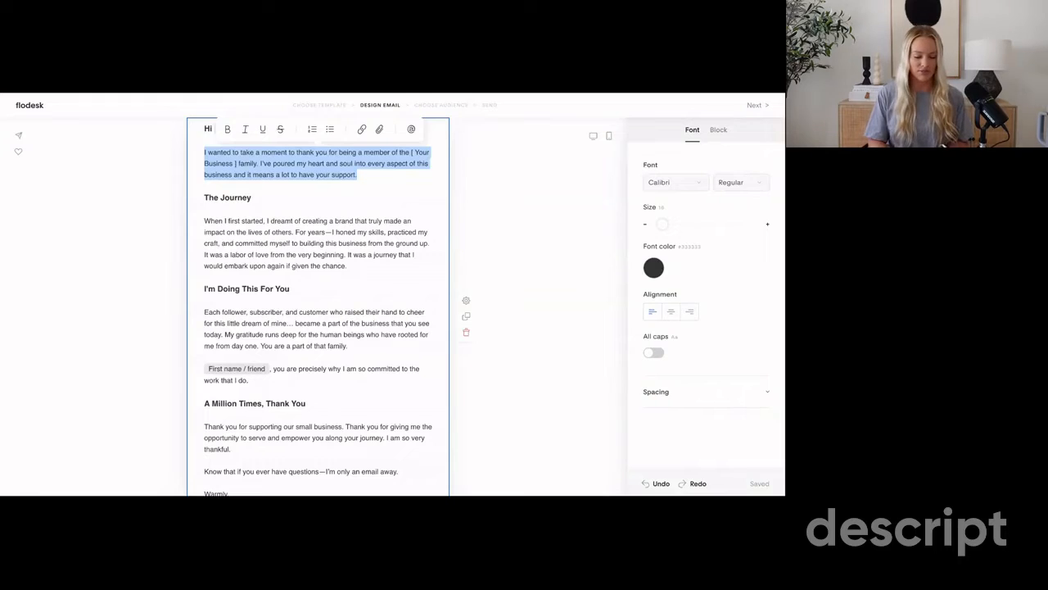
key(BackSpace)
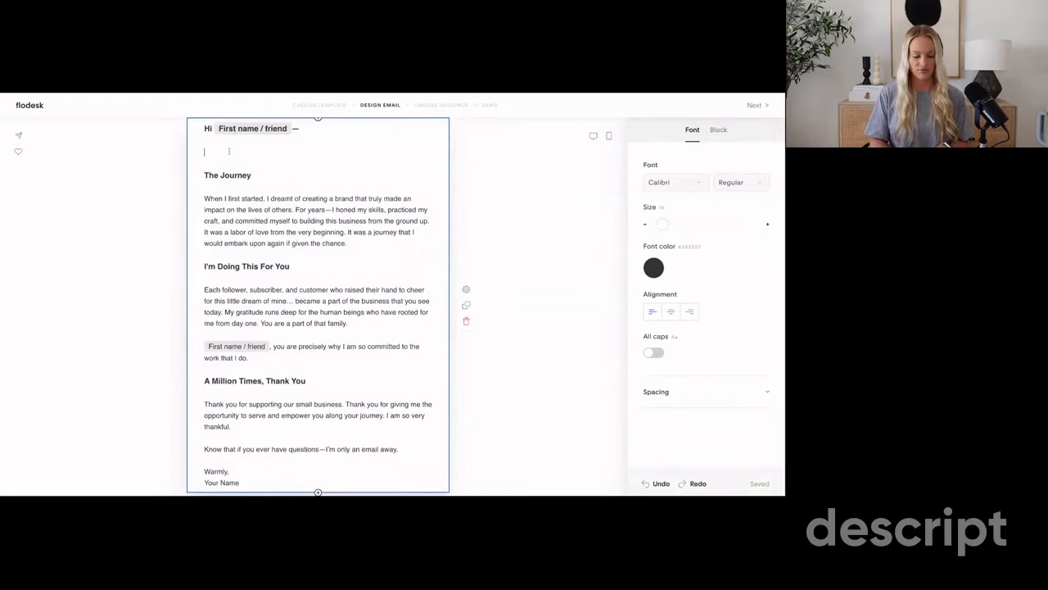
scroll(229, 152, up, 1)
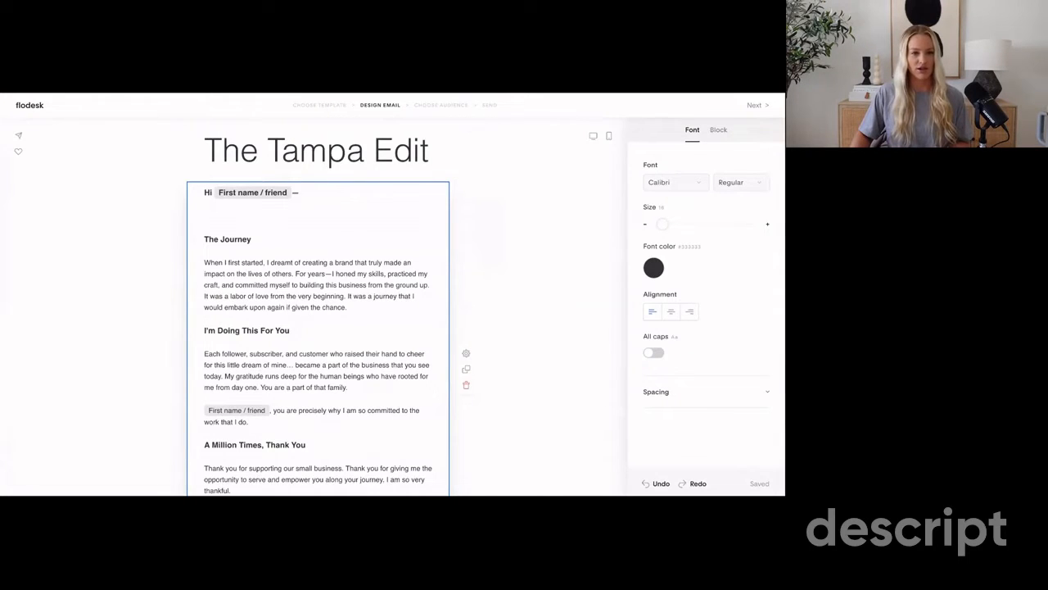
text(Hey there [first name]!  Welcome September – The first month of the fall season! This month we're celebrating back-to-school routines, the kick off of football and fall sports, and the beginnings of cooler weather (🍂).  This month I'm looking forward to [the start of the fall season, the kids back in school, sports, cooler weather, trying new restaurant, starting a book club]. [Use this as an opportunity to get personal!] On a professional front, [share the goals you have for fall, or about events or trainings you're attending or hosting]. [Share a story about a client win, a lesson learned, a hurdle you overcame, or something that surprised you.] What's happening around town? [City Name] will be embracing the start of fall with a handful of local events and happenings. Keep reading for more information below! P.S. I'm curious, are you participating in fantasy football this year?)
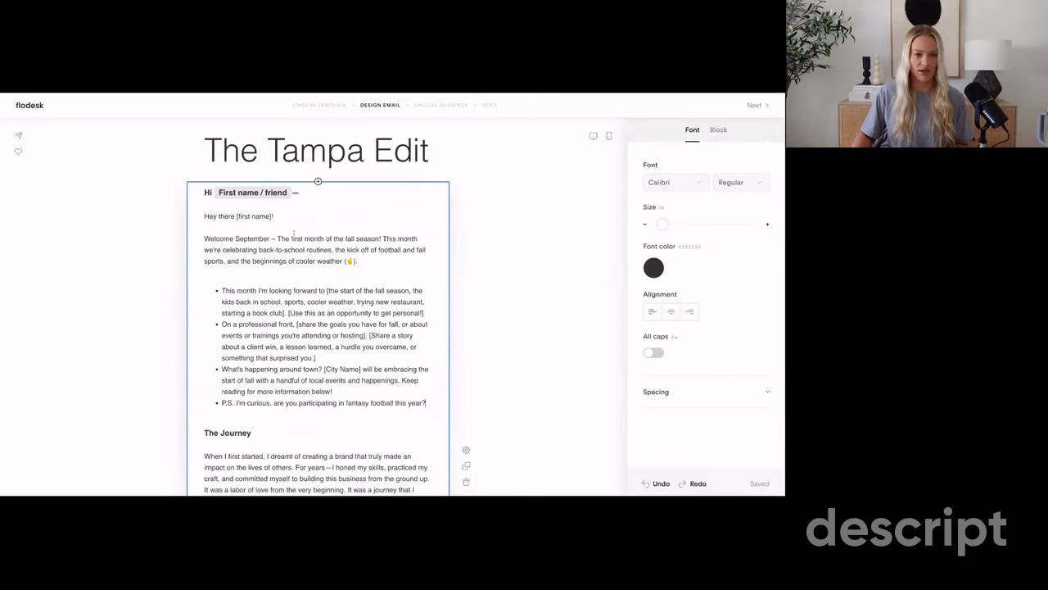
Delete the duplicate "Hey there [first name]!" line and the empty line it leaves under the greeting
triple_click(278, 217)
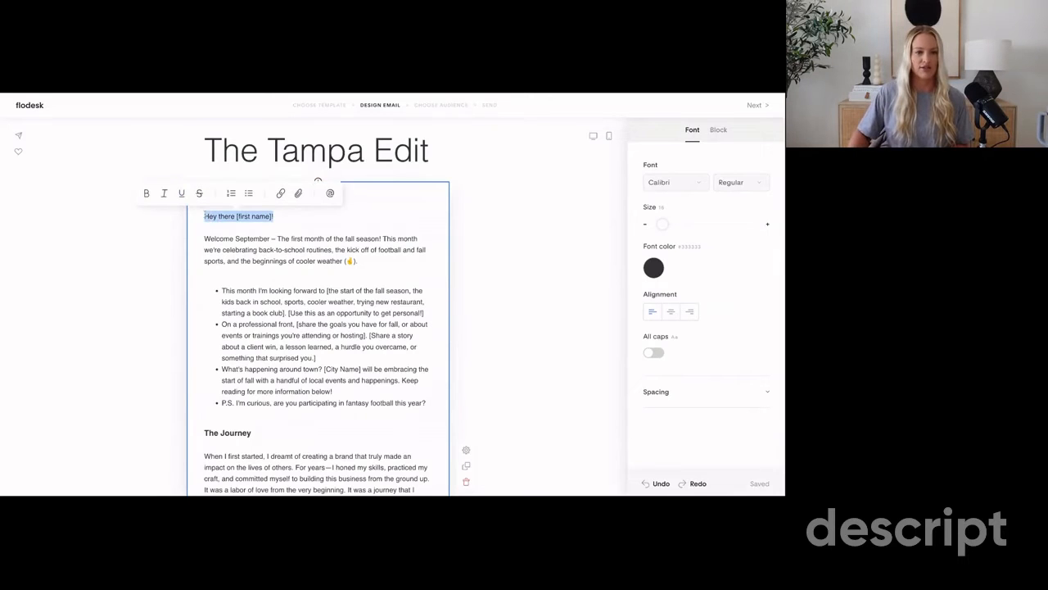
text(Hi First name / friend —)
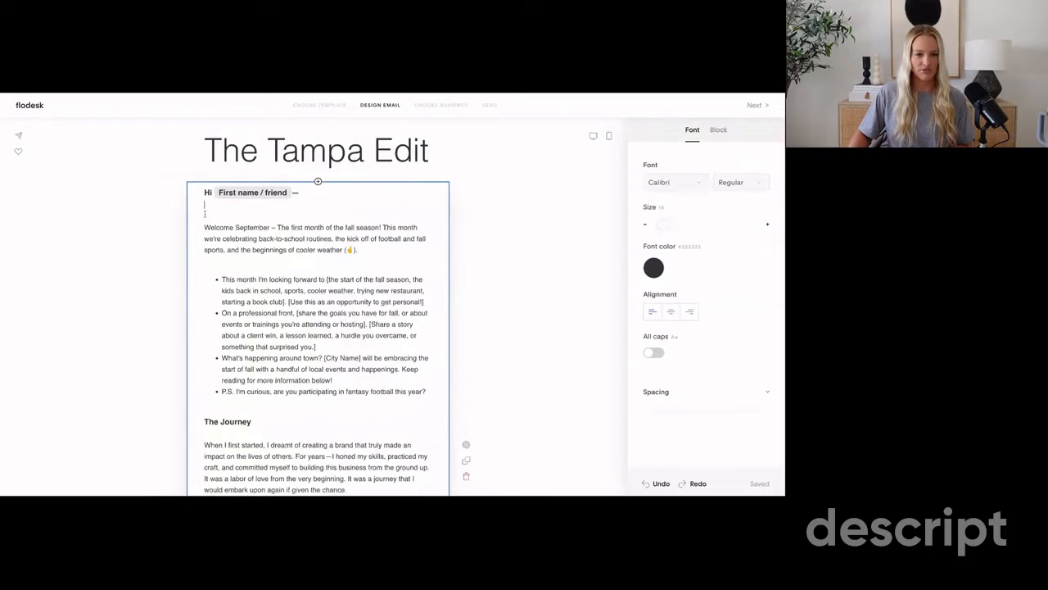
key(BackSpace)
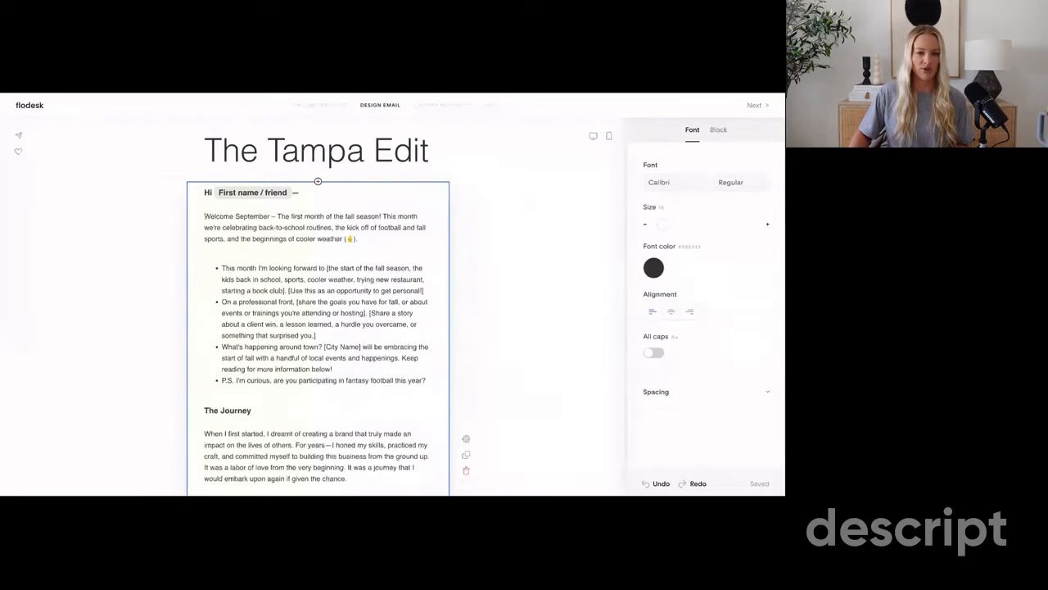
Replace the heading "The Journey" with a calendar emoji and the bold text "September Events in Tampa"
drag(327, 267, 424, 291)
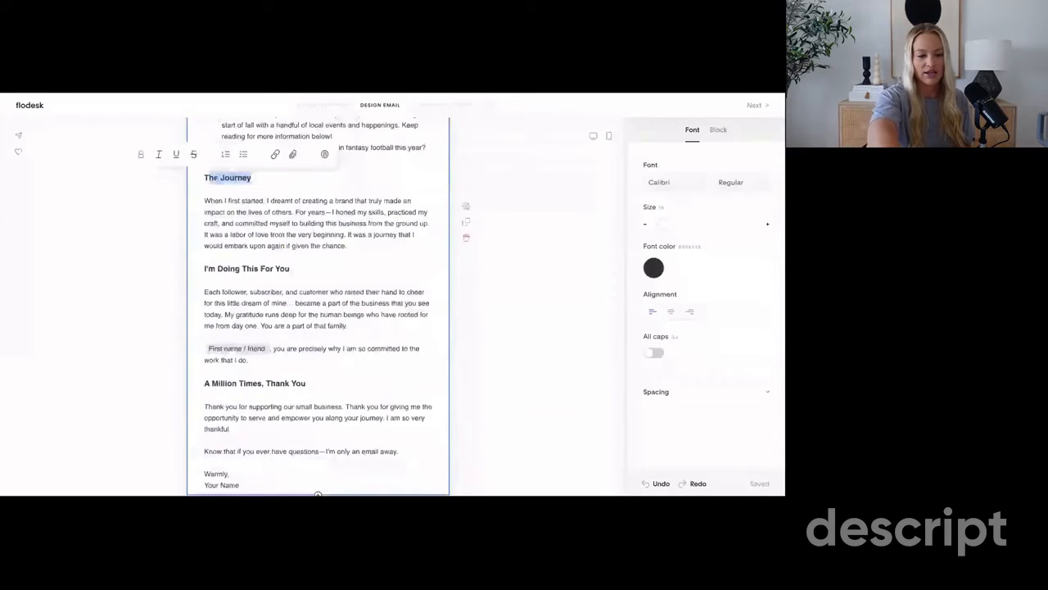
key(BackSpace)
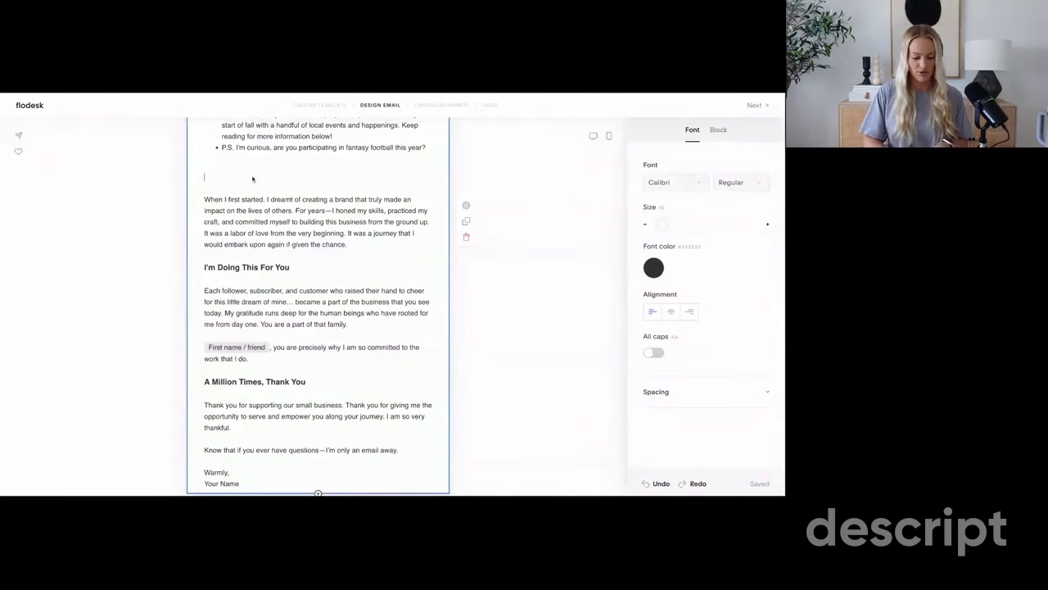
text(📆)
text(U)
key(BackSpace)
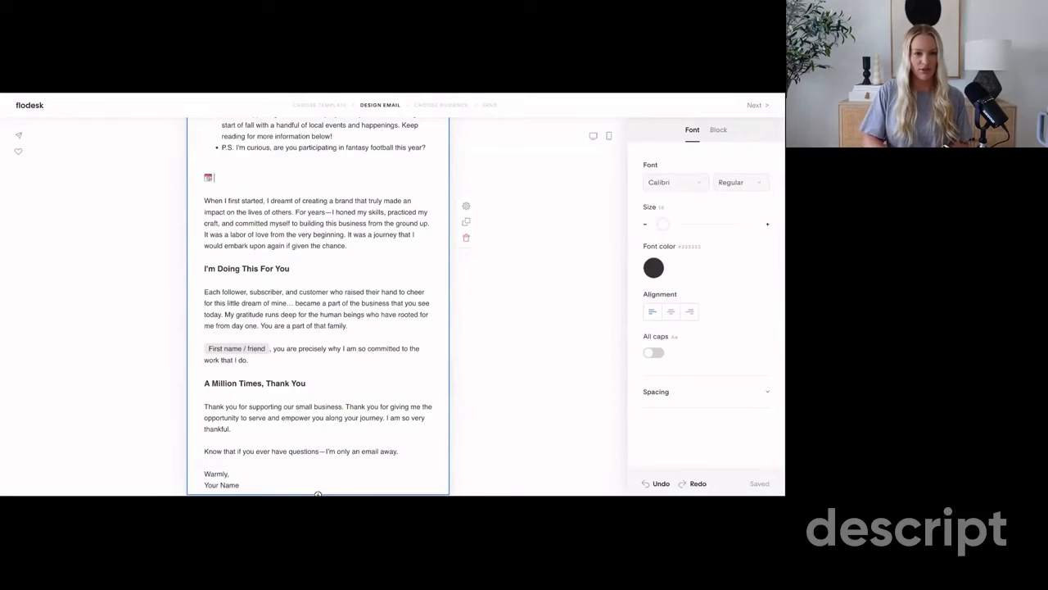
text(Septem)
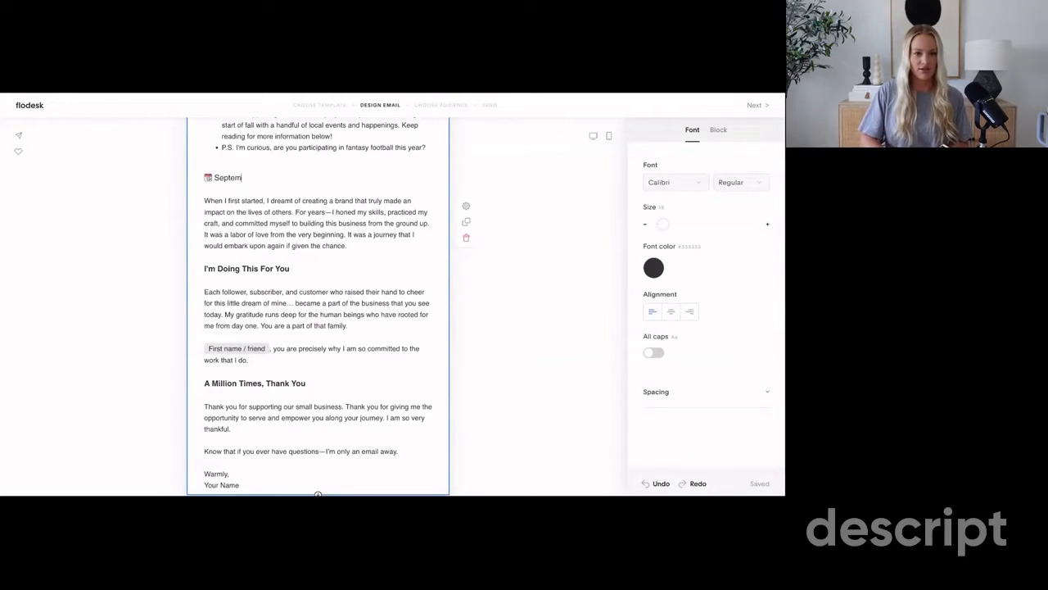
text(ber Events in Tampa)
key(shift+Home)
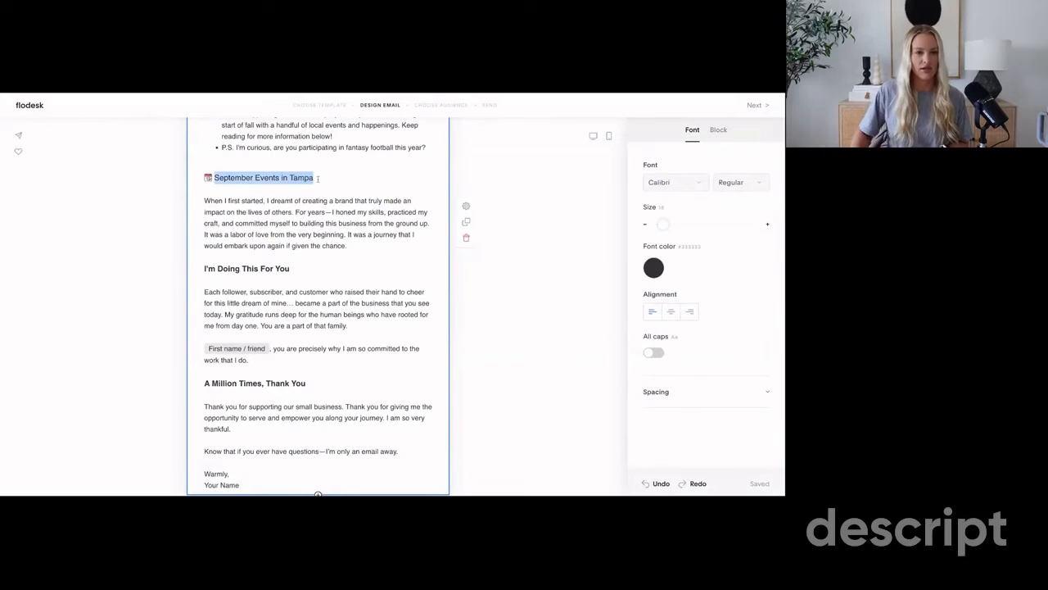
key(ctrl+b)
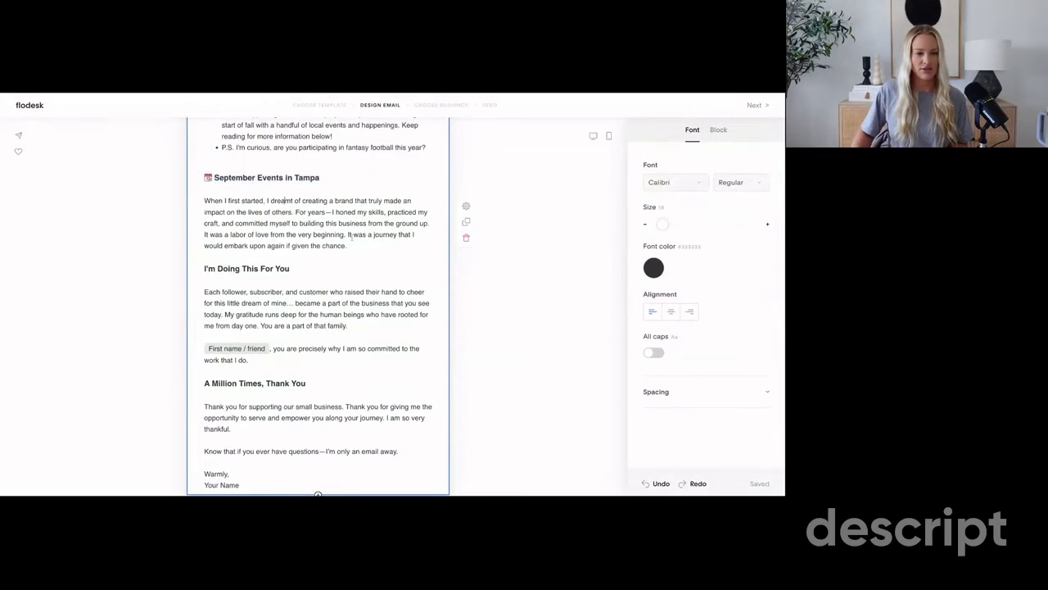
Replace the paragraph under the events heading with the line "Saturday | September 1st | 11:00am - 2:00 pm"
drag(297, 234, 204, 201)
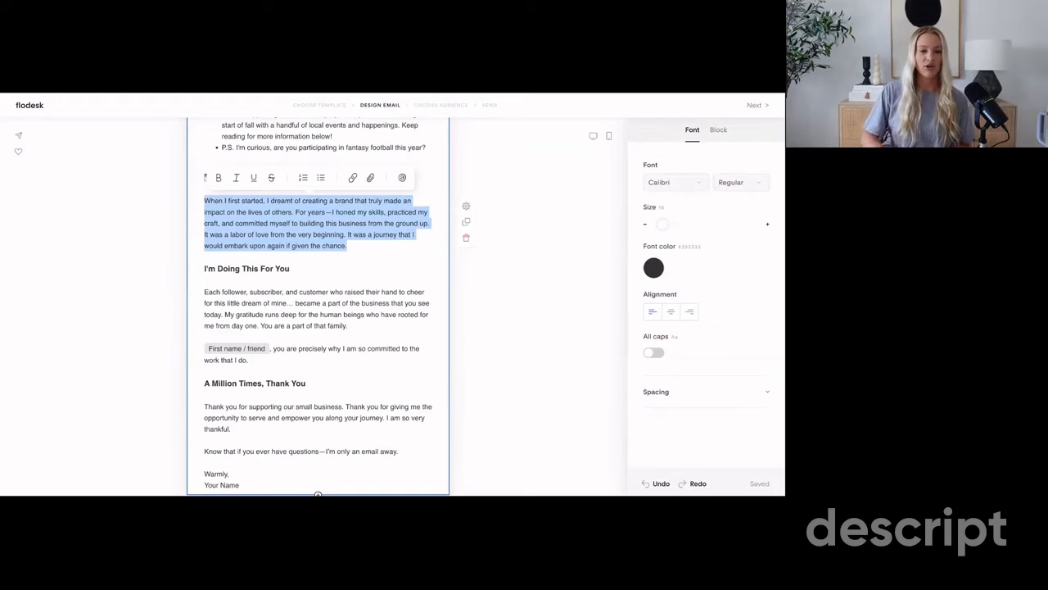
key(BackSpace)
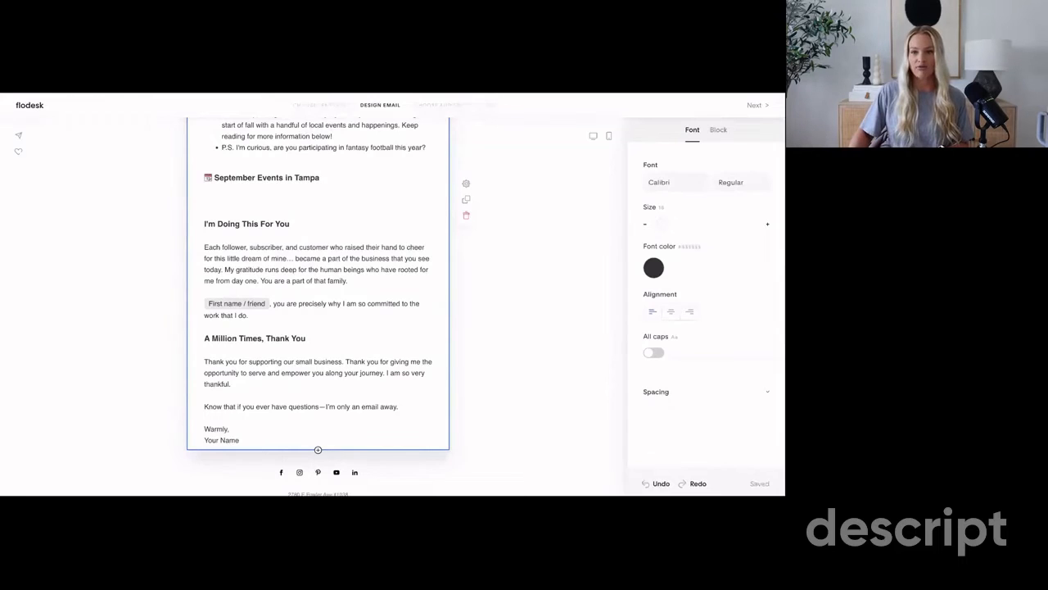
text(Saturday | September 1st)
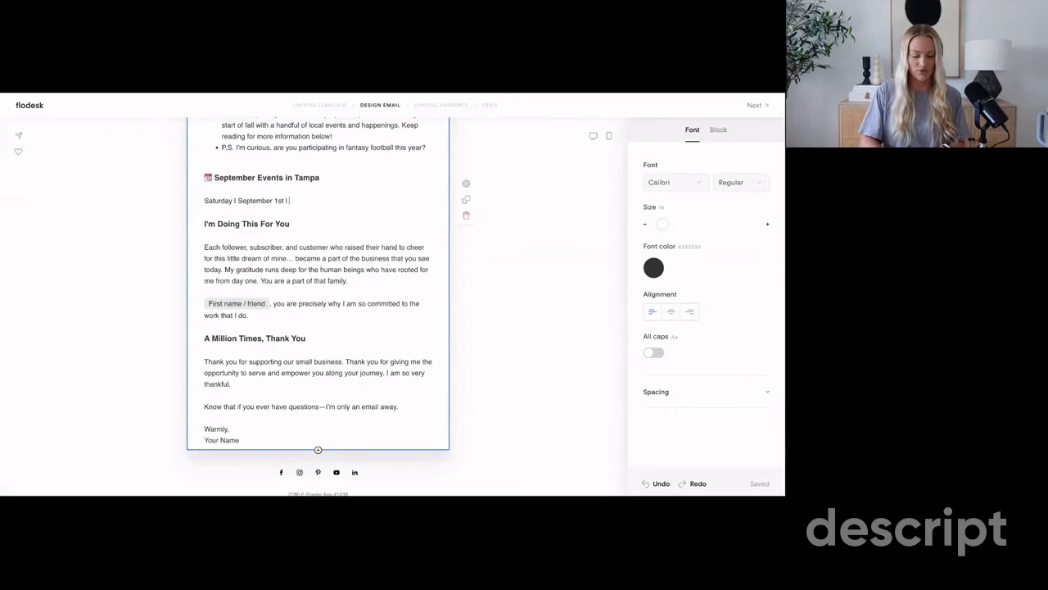
text( | 11:00am - 2:00 pm)
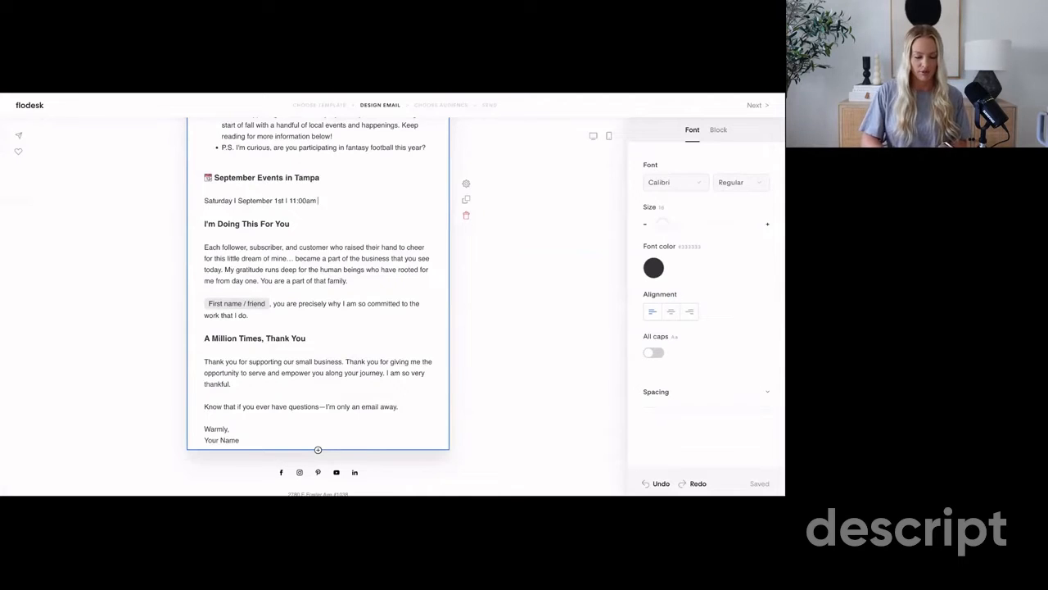
Add the bold title "Hot Dogs in the Park", the italic line "Description here." and the line "More Info" below the event date
key(Return)
text(Hot)
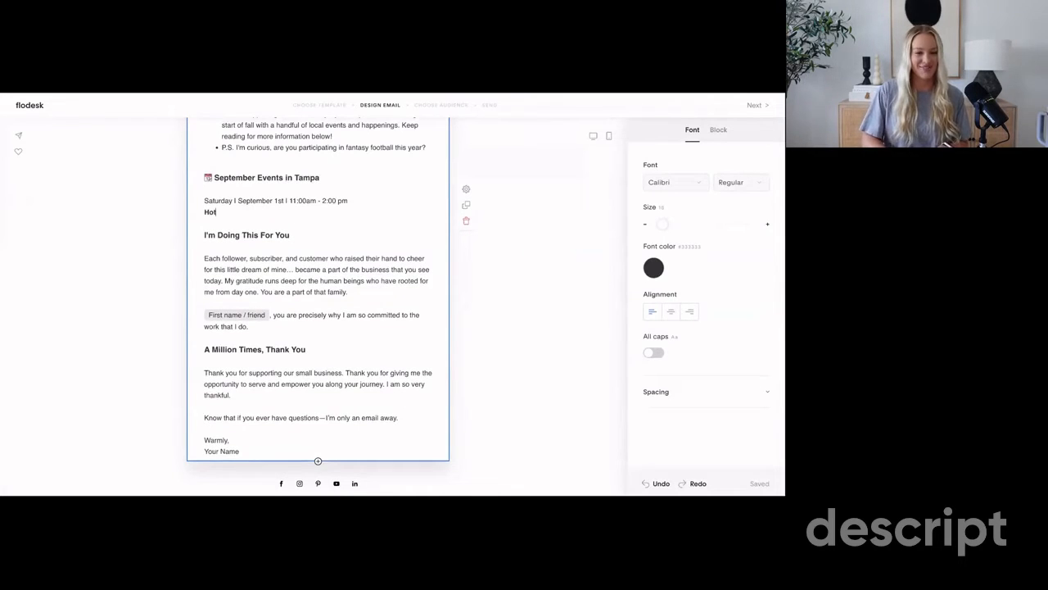
text( Dogs in the Park)
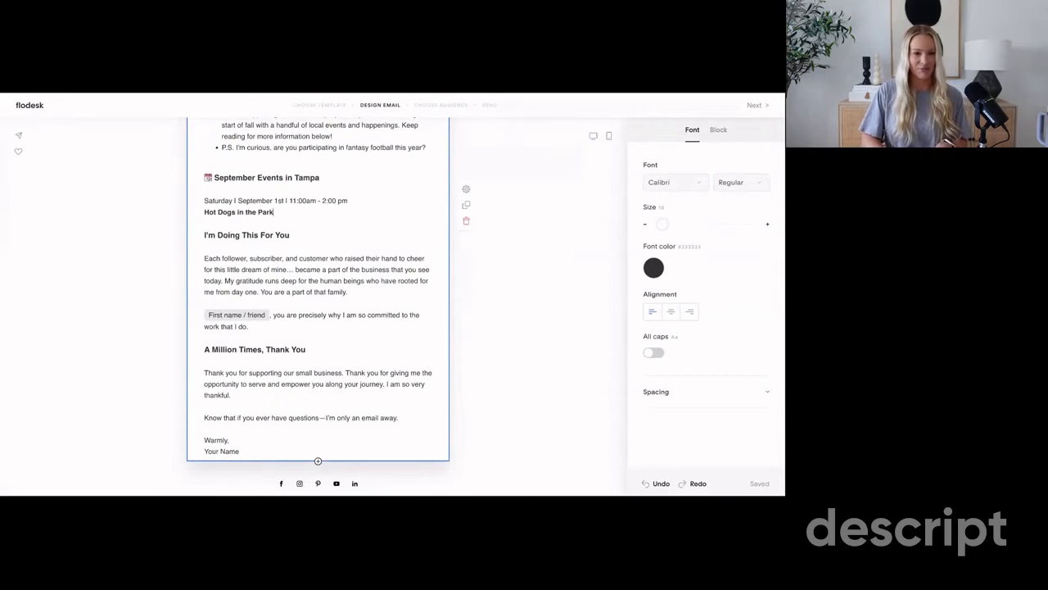
key(Return)
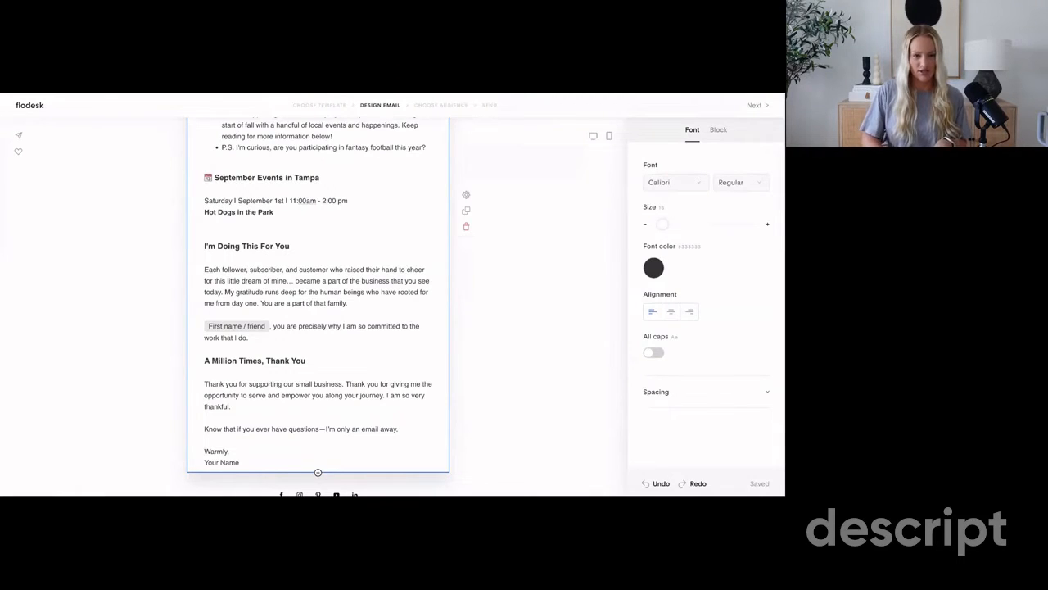
text(Description here.)
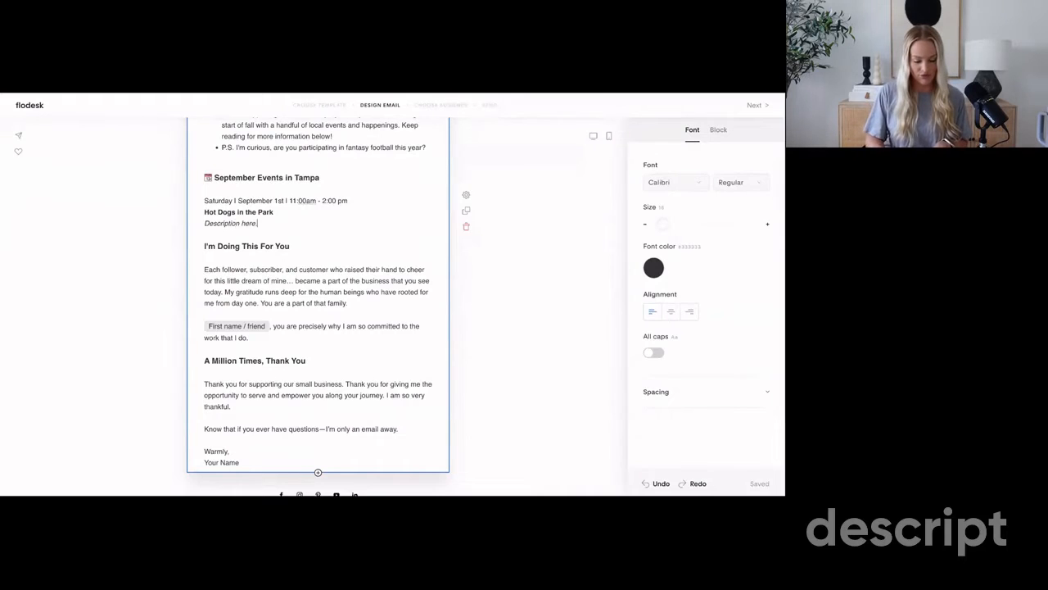
key(Return)
text(More In)
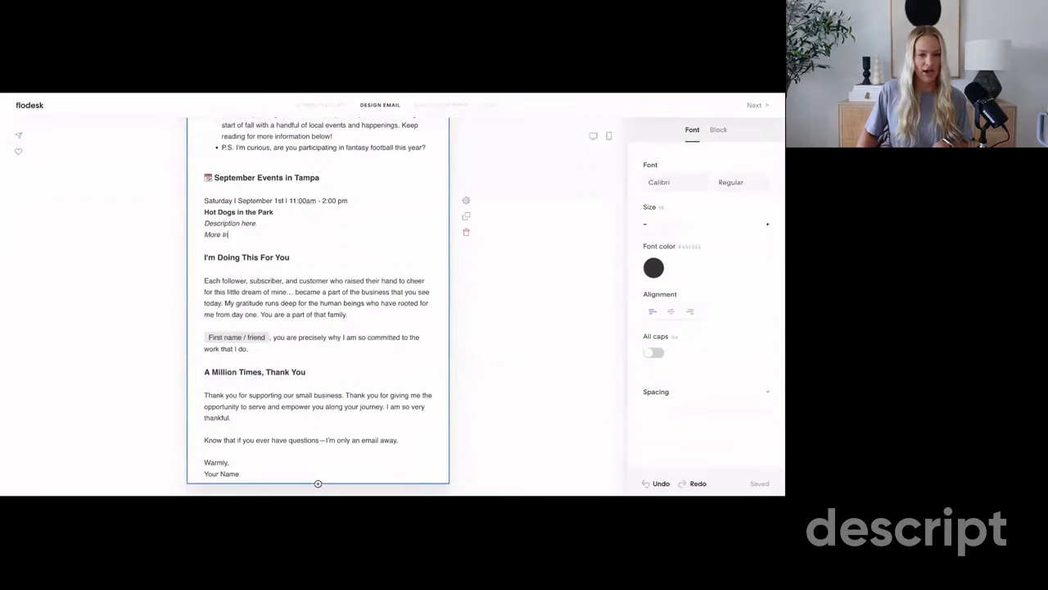
text(fo)
Copy the complete event listing, from its date line to "More Info", and paste it twice below the original
drag(203, 234, 204, 201)
click(237, 235)
click(252, 235)
key(Return)
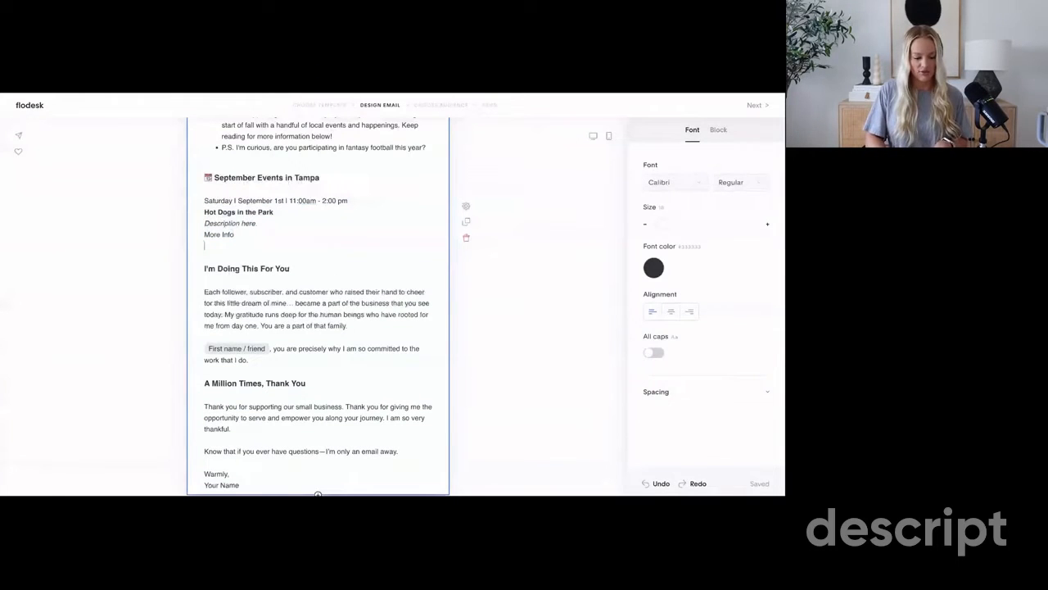
key(ctrl+v)
key(ctrl+v)
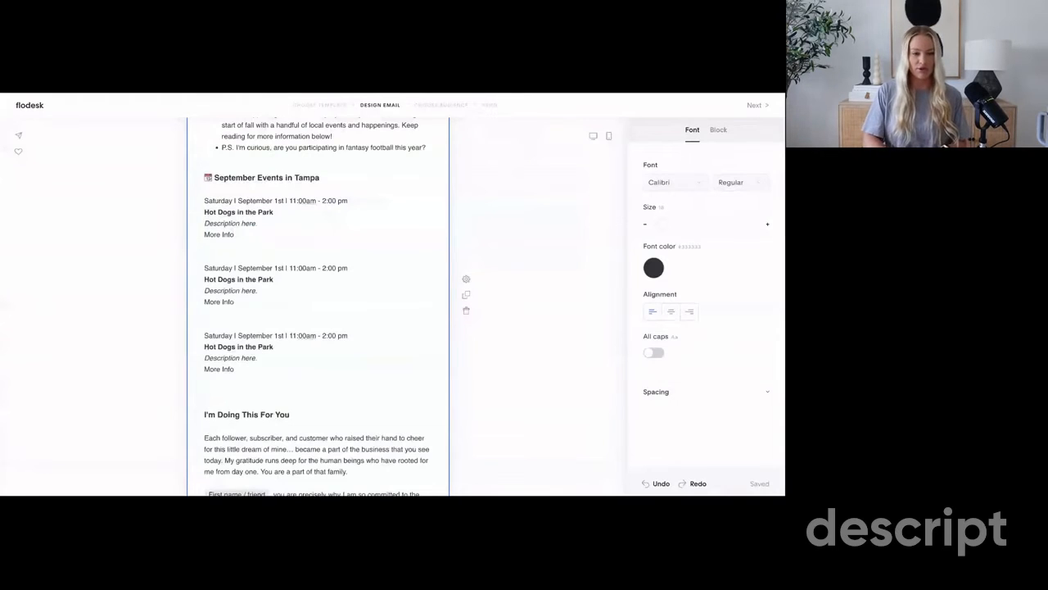
text(MORE)
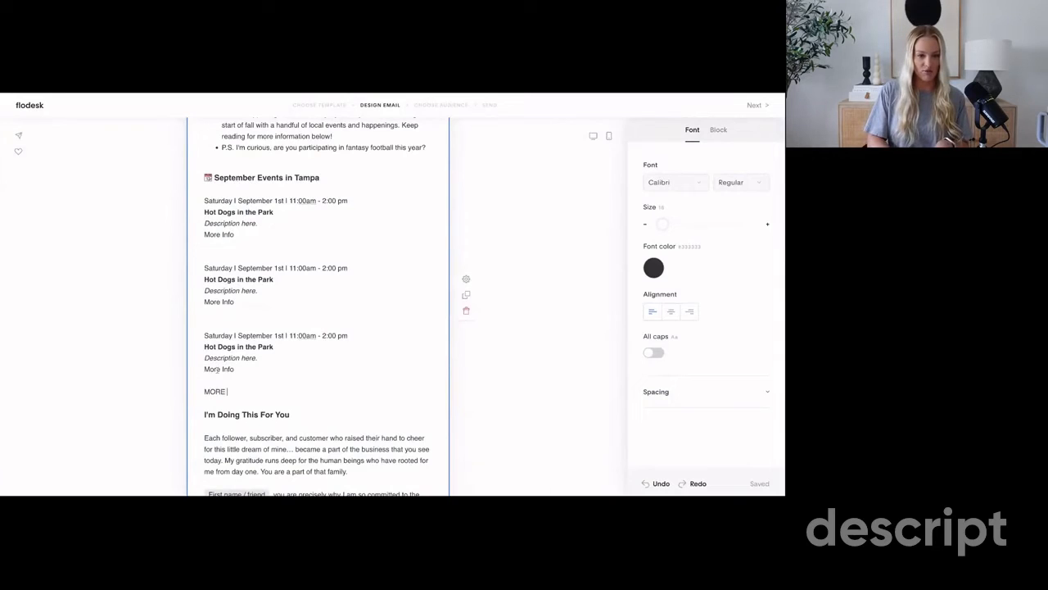
text( INF)
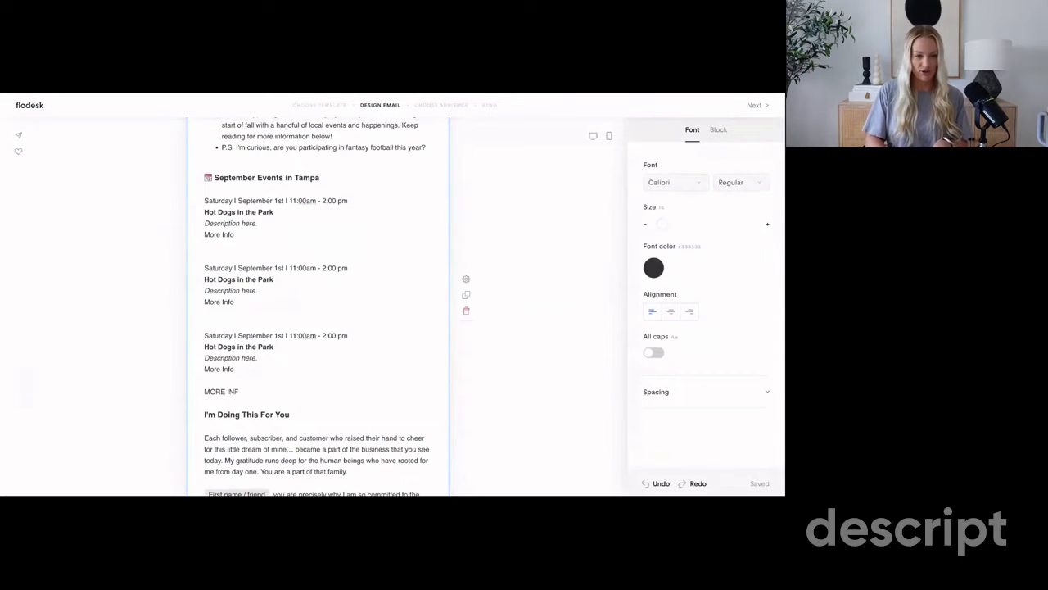
key(BackSpace)
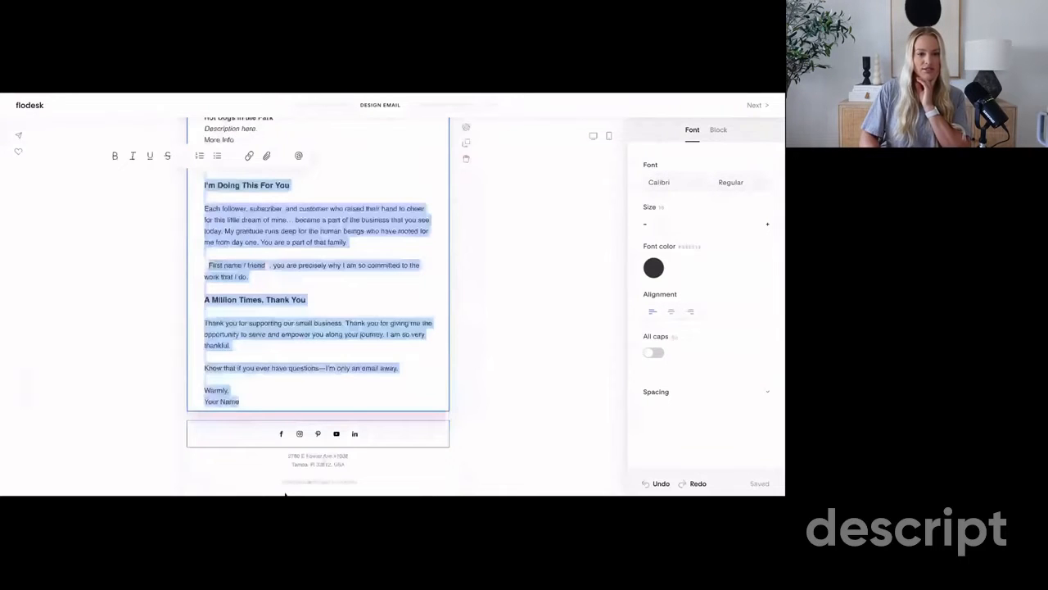
Delete the remaining template text from "I'm Doing This For You" through the "Your Name" sign-off
key(BackSpace)
key(BackSpace)
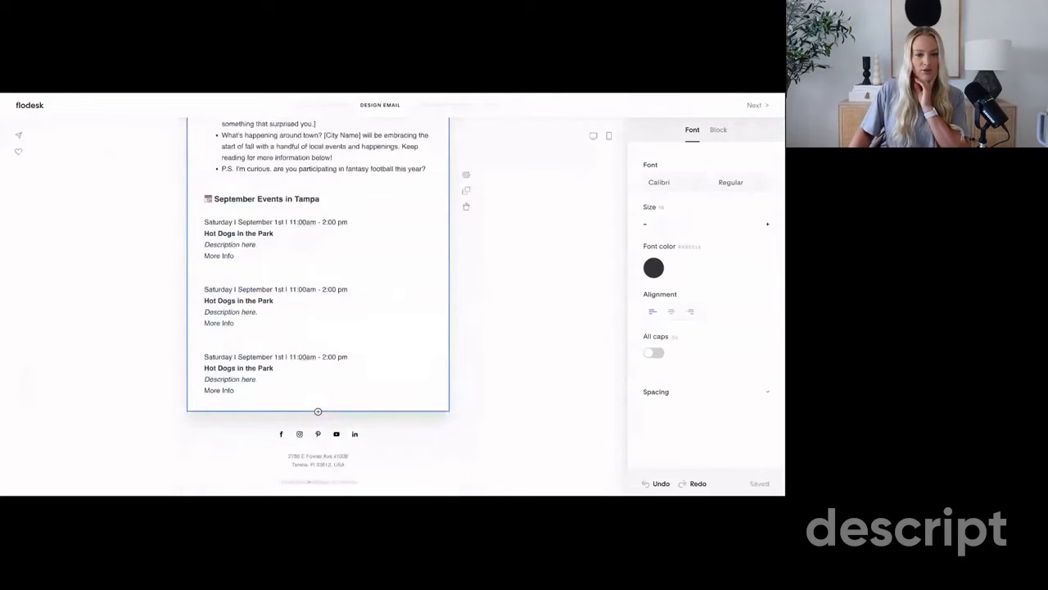
Add a button block labelled "SEE MORE EVENTS" below the last event listing
click(319, 416)
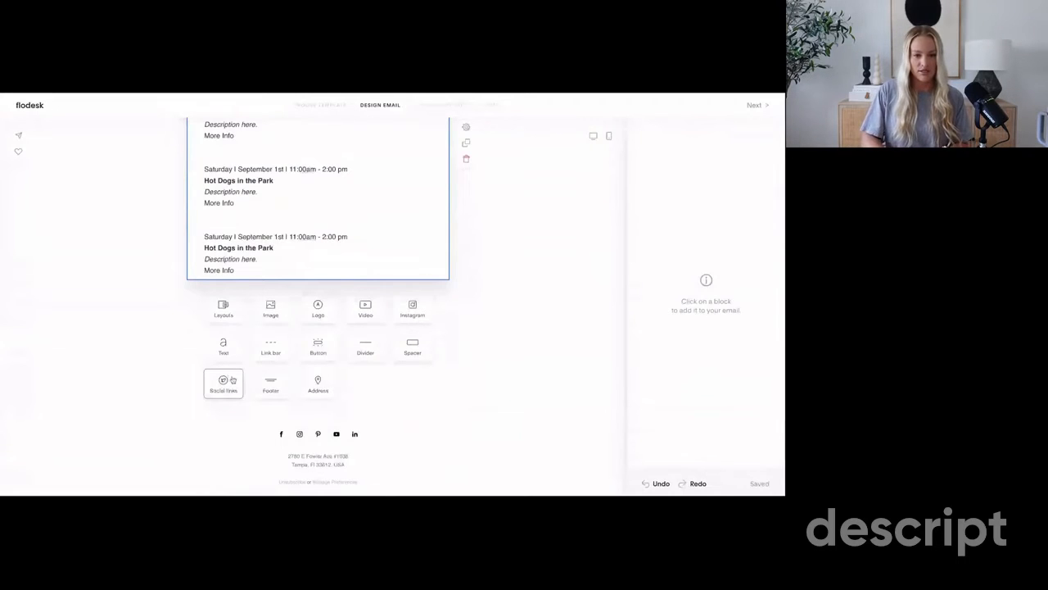
click(318, 344)
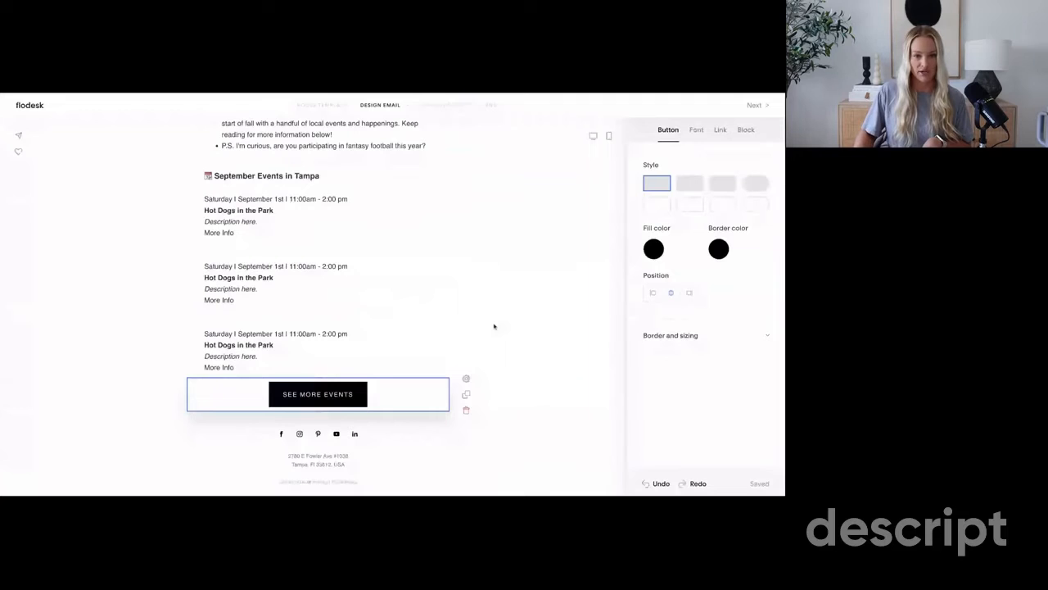
Add a text block below the "SEE MORE EVENTS" button and select its placeholder text
click(345, 242)
scroll(345, 242, up, 2)
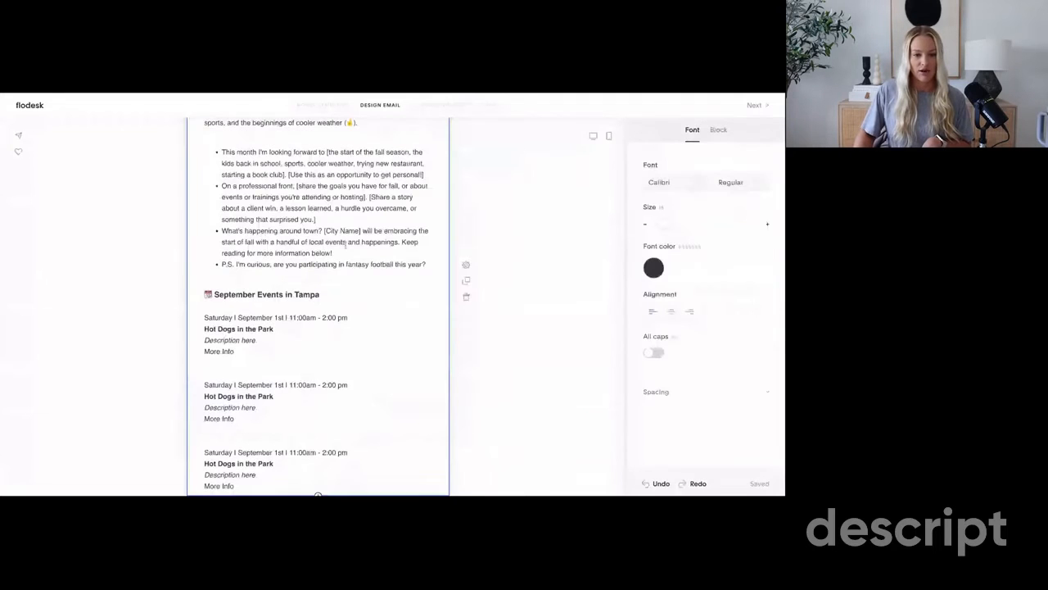
scroll(345, 245, down, 2)
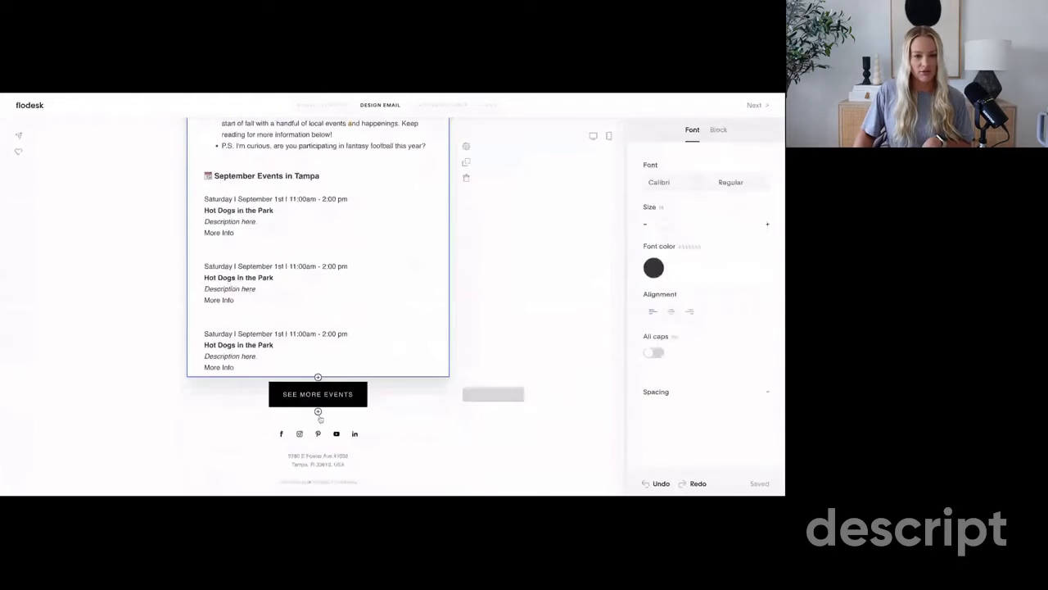
click(319, 413)
scroll(318, 413, down, 2)
click(232, 345)
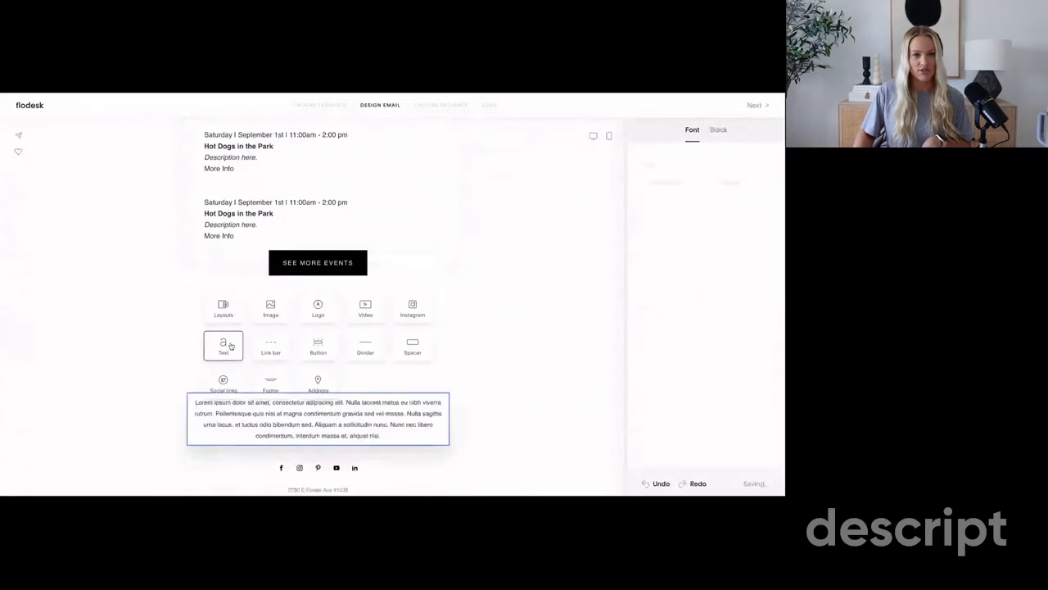
triple_click(254, 381)
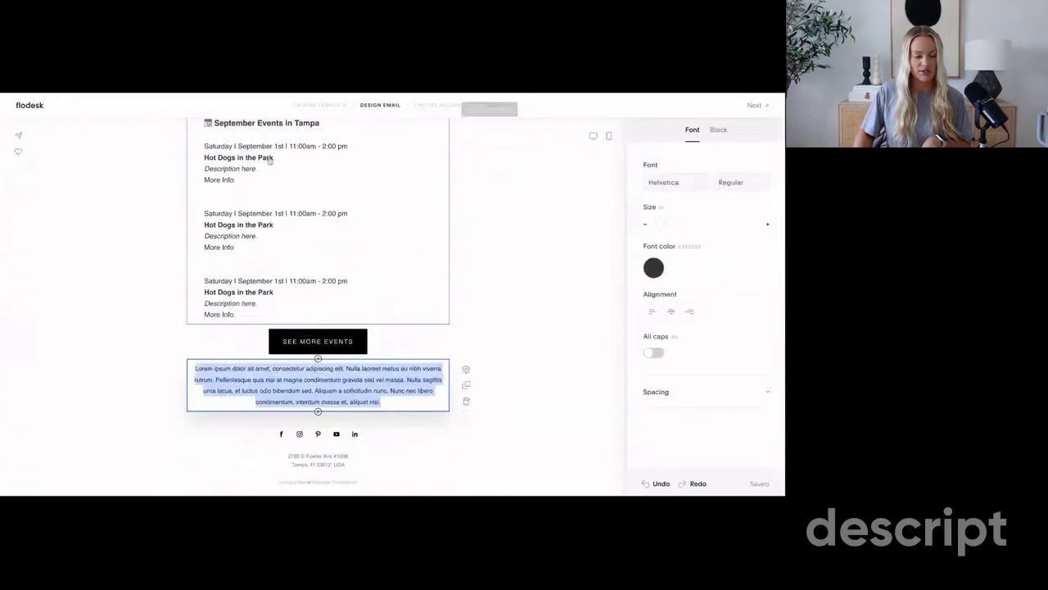
Copy the "September Events in Tampa" section with its three listings over the new block's placeholder text and left-align it
scroll(271, 171, up, 2)
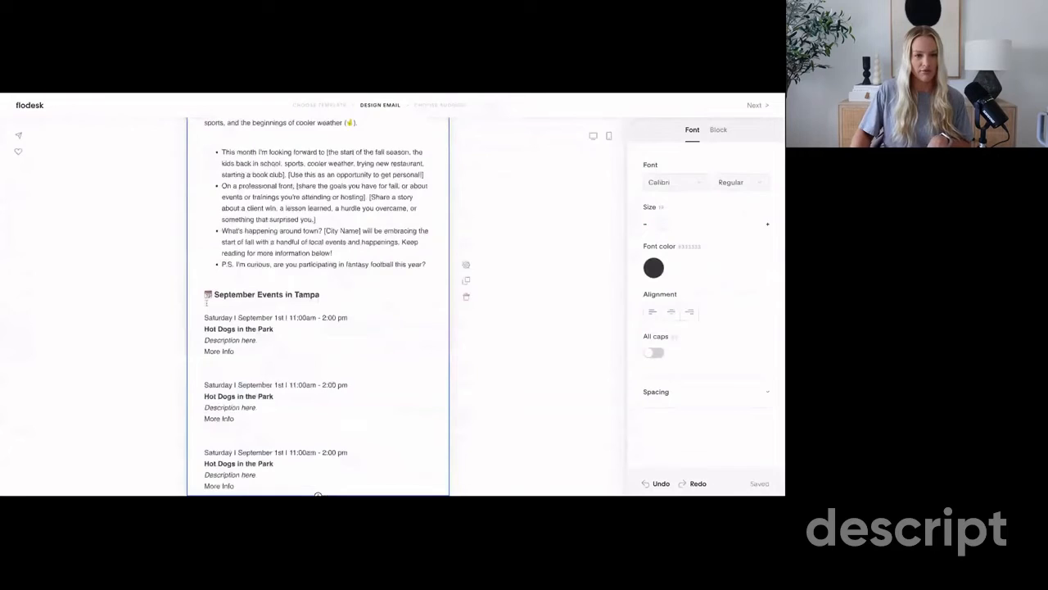
drag(205, 295, 235, 405)
key(ctrl+c)
scroll(295, 375, down, 2)
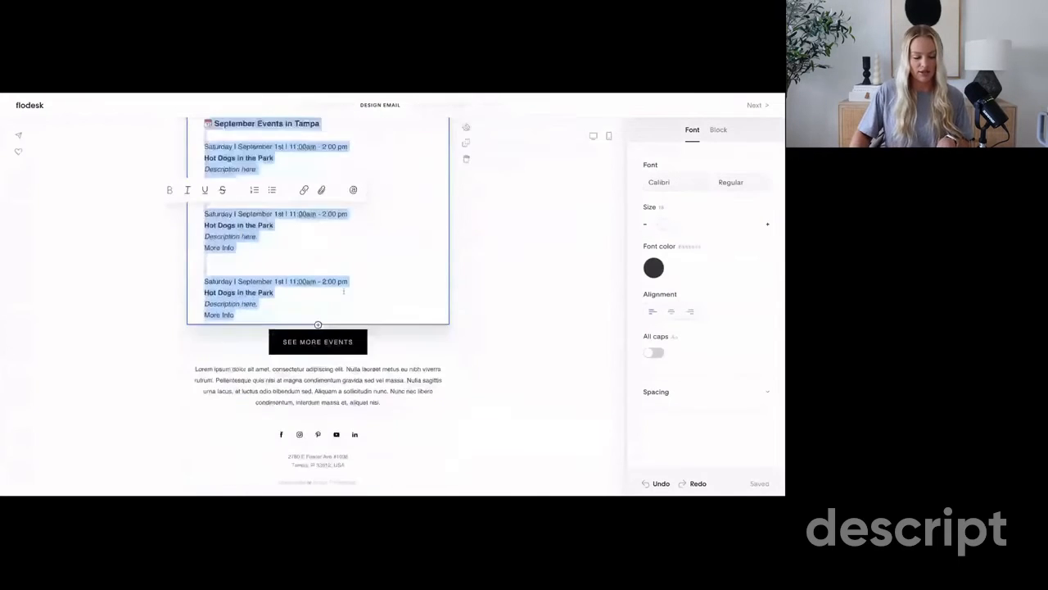
click(295, 375)
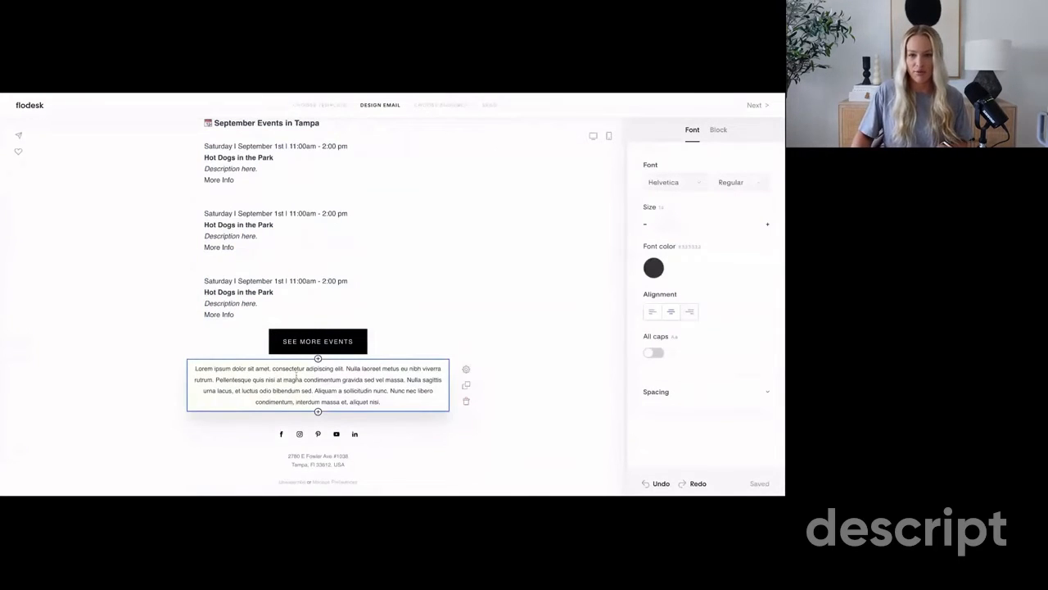
key(ctrl+a)
key(ctrl+v)
key(ctrl+a)
click(652, 313)
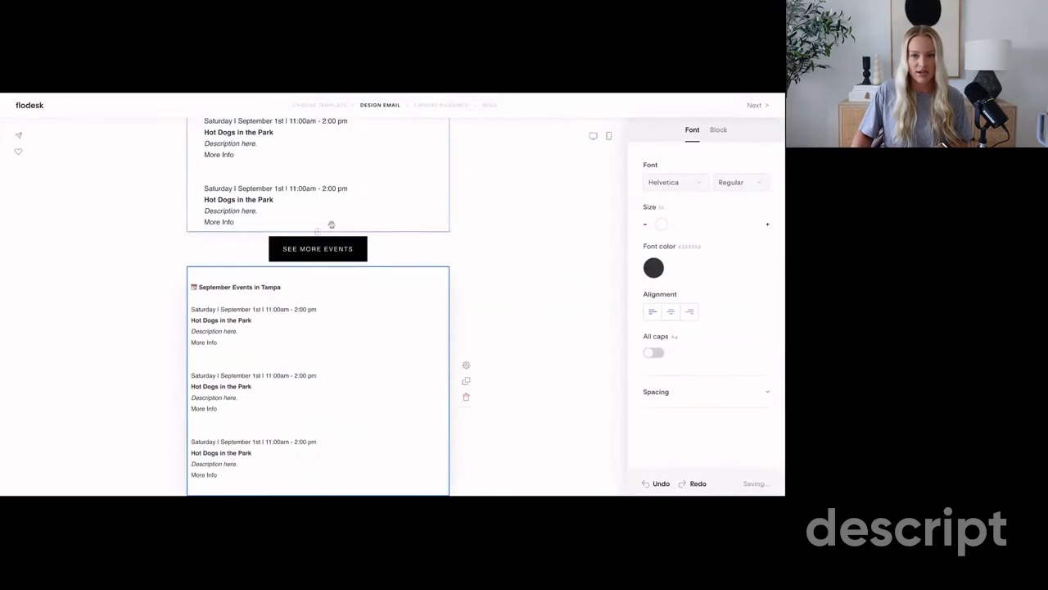
Set the text size of the pasted events block below the button to 18
click(319, 199)
scroll(321, 211, up, 1)
scroll(321, 211, up, 5)
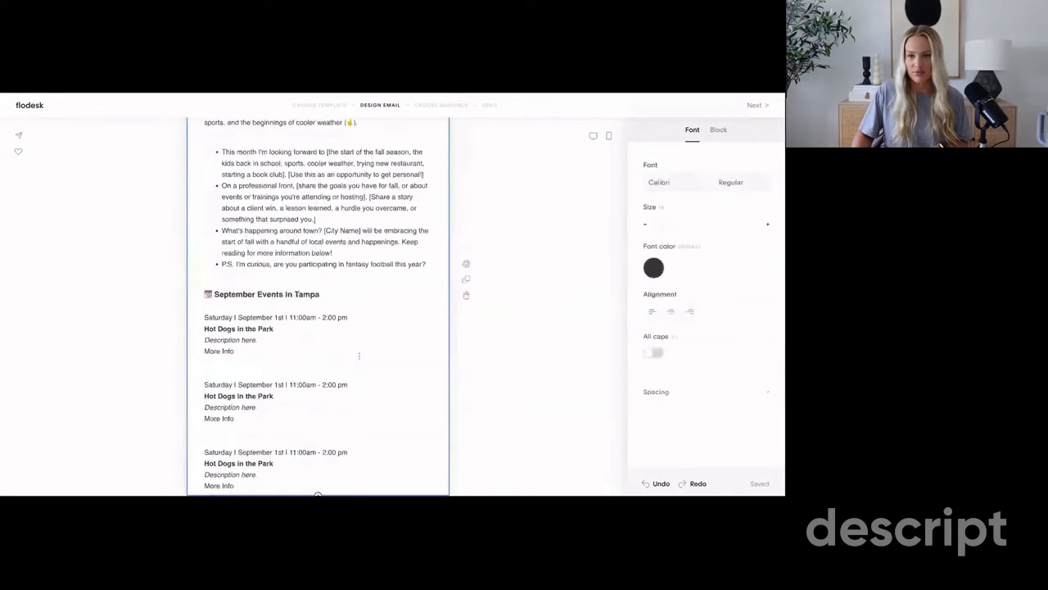
scroll(358, 356, down, 4)
click(359, 356)
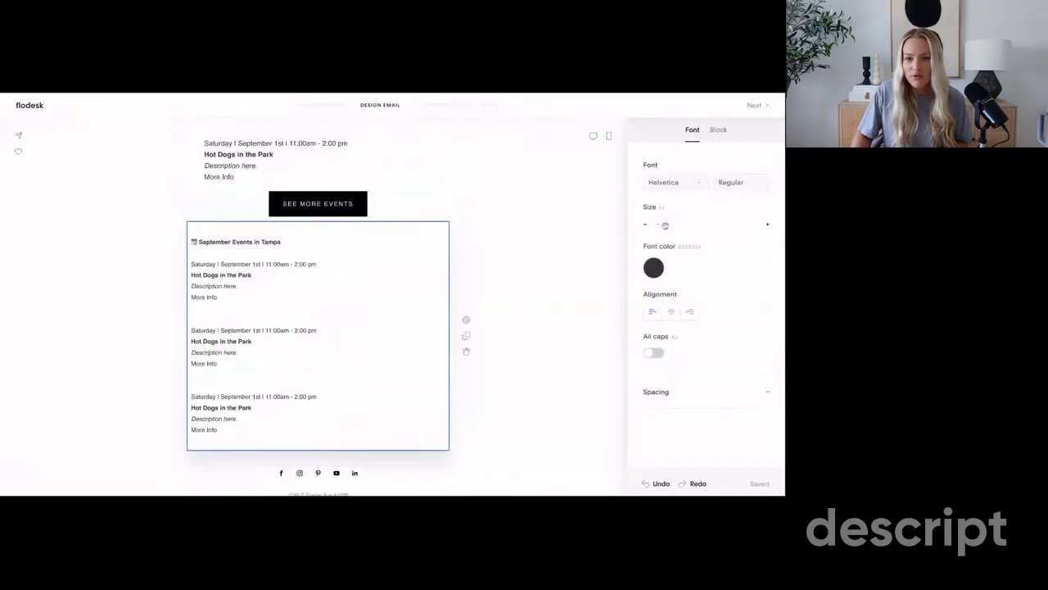
drag(665, 225, 665, 225)
click(668, 181)
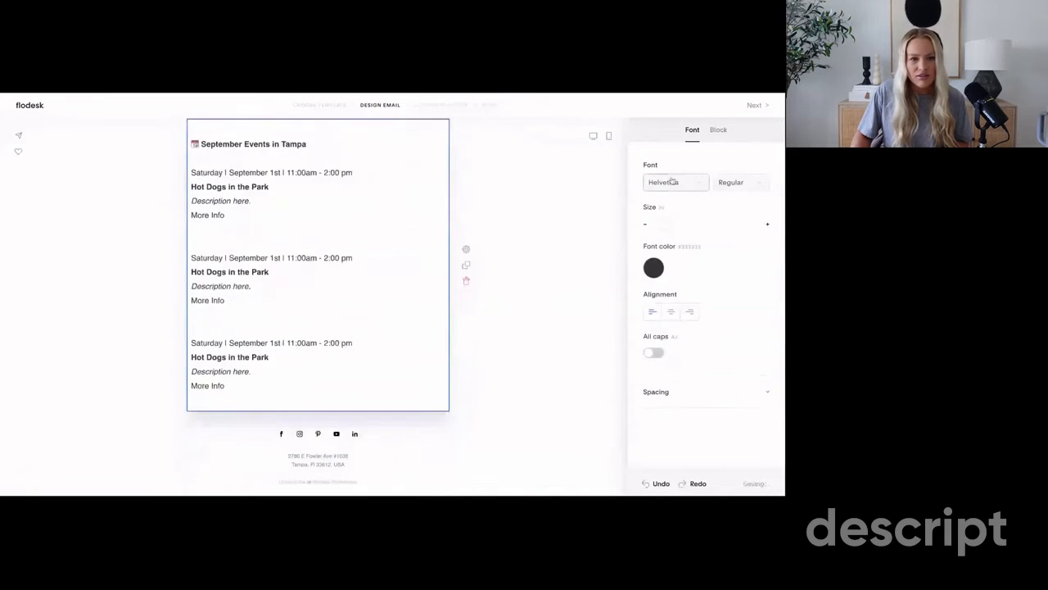
click(535, 246)
scroll(373, 237, up, 4)
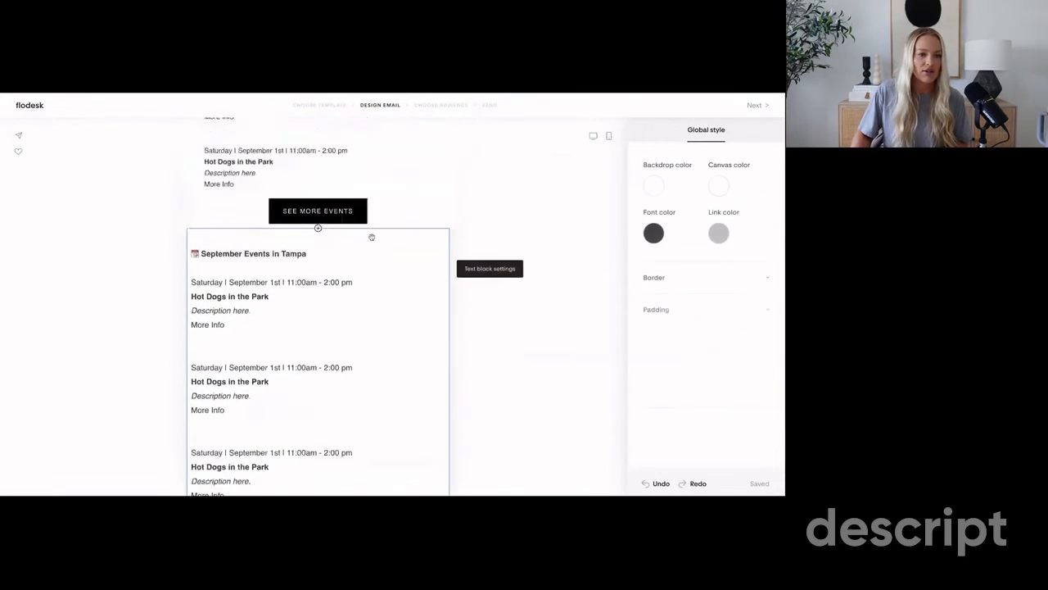
scroll(372, 236, down, 3)
Replace the pasted block's heading with a food emoji and the bold title "What's Tasty in Tampa"
click(203, 235)
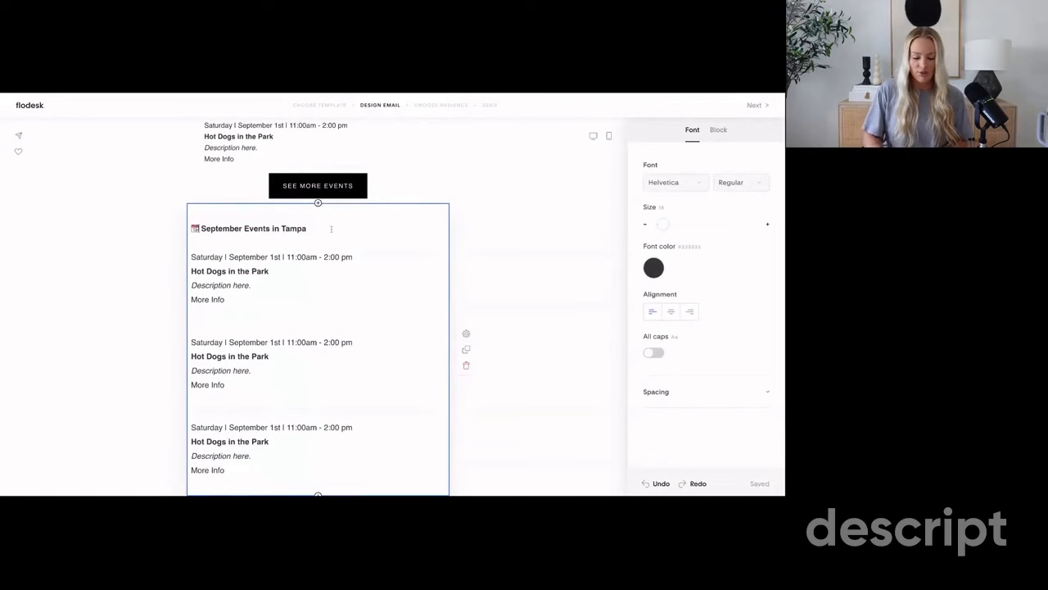
drag(332, 229, 199, 230)
key(BackSpace)
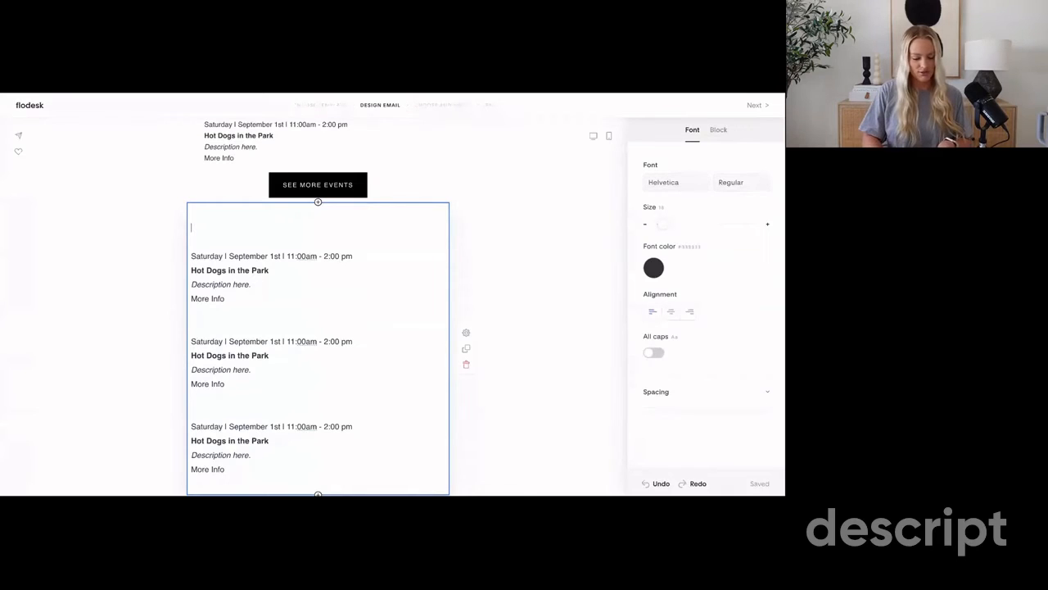
text(🧀)
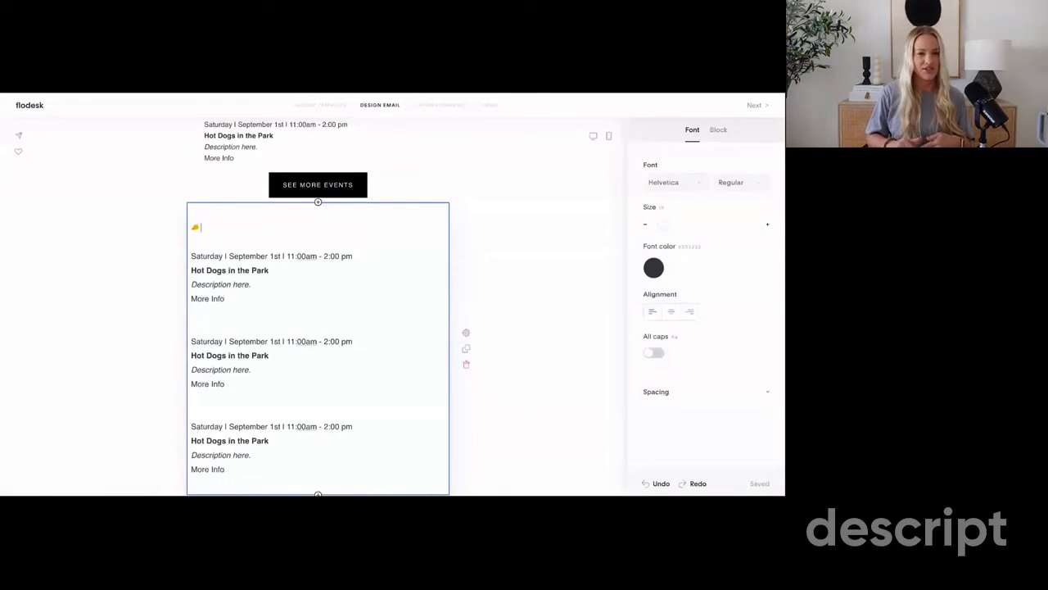
text(What's Tasy)
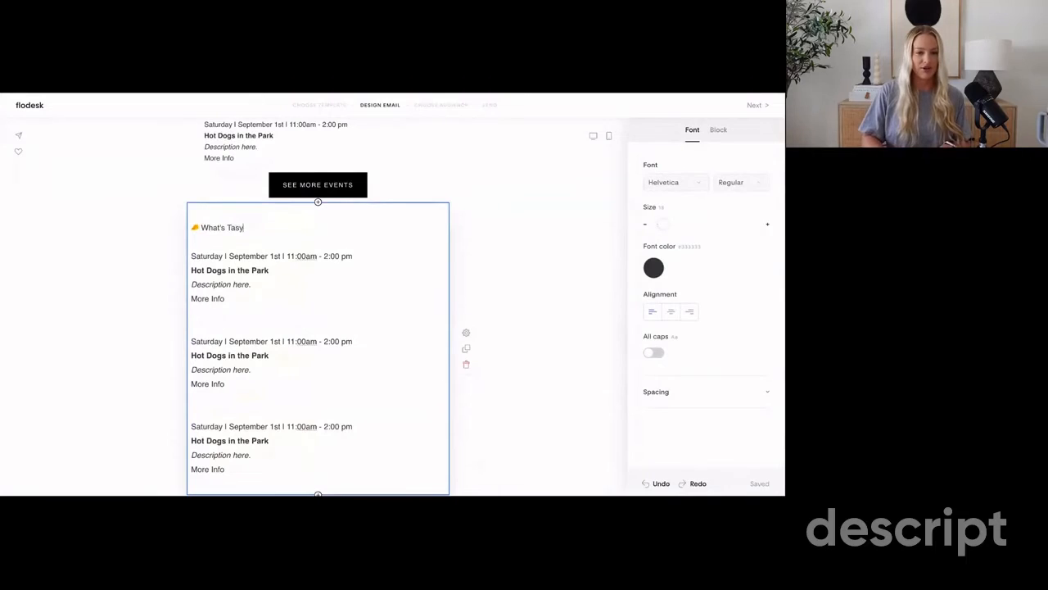
key(BackSpace)
text(ty in Tampa)
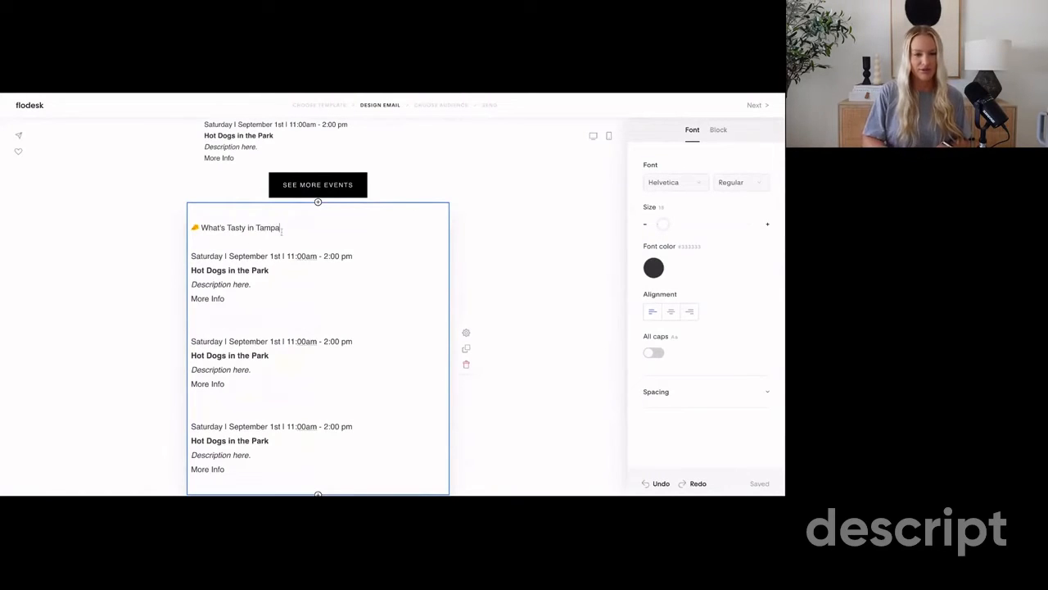
key(ctrl+b)
Delete the three copied event listings below the "What's Tasty in Tampa" heading
drag(281, 228, 251, 469)
click(256, 281)
key(BackSpace)
text(This po)
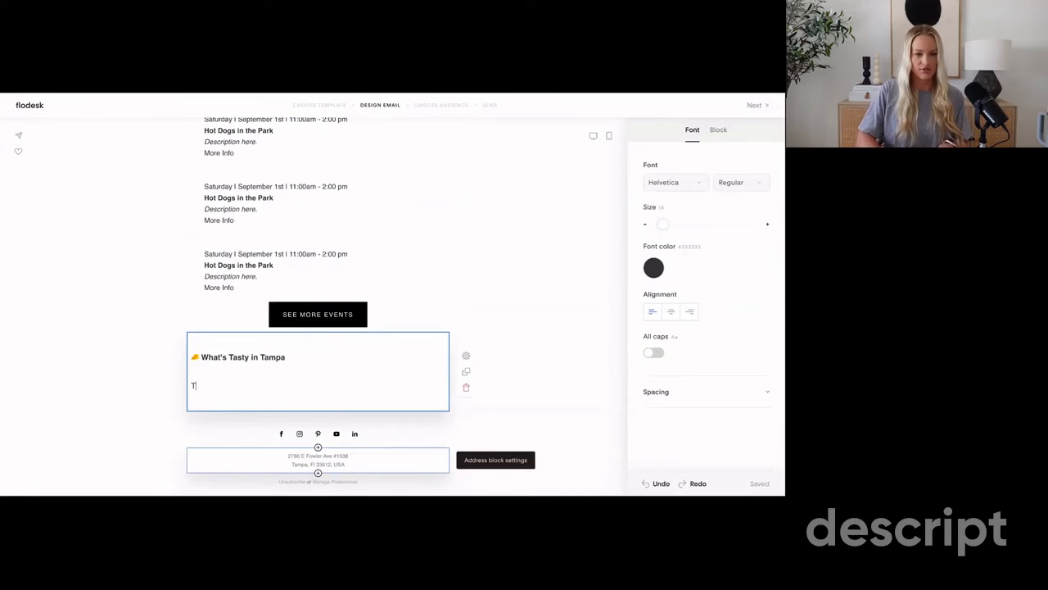
key(BackSpace)
text(ast)
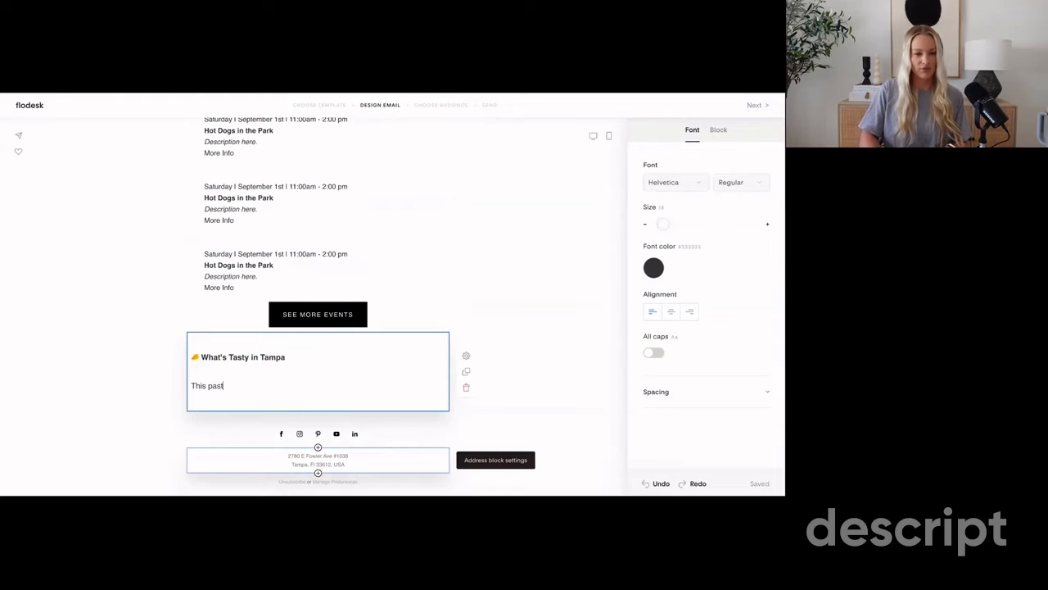
key(BackSpace)
key(BackSpace)
key(BackSpace)
key(BackSpace)
key(BackSpace)
key(BackSpace)
key(BackSpace)
key(BackSpace)
key(BackSpace)
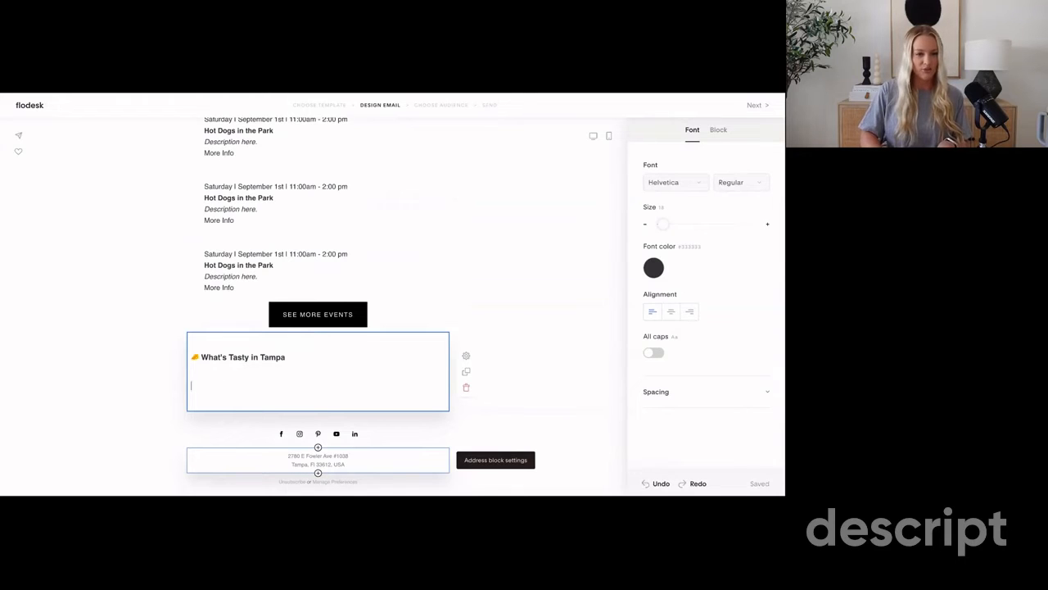
Insert a first name personalization field with the fallback "Friend" below the "What's Tasty in Tampa" heading
text(@)
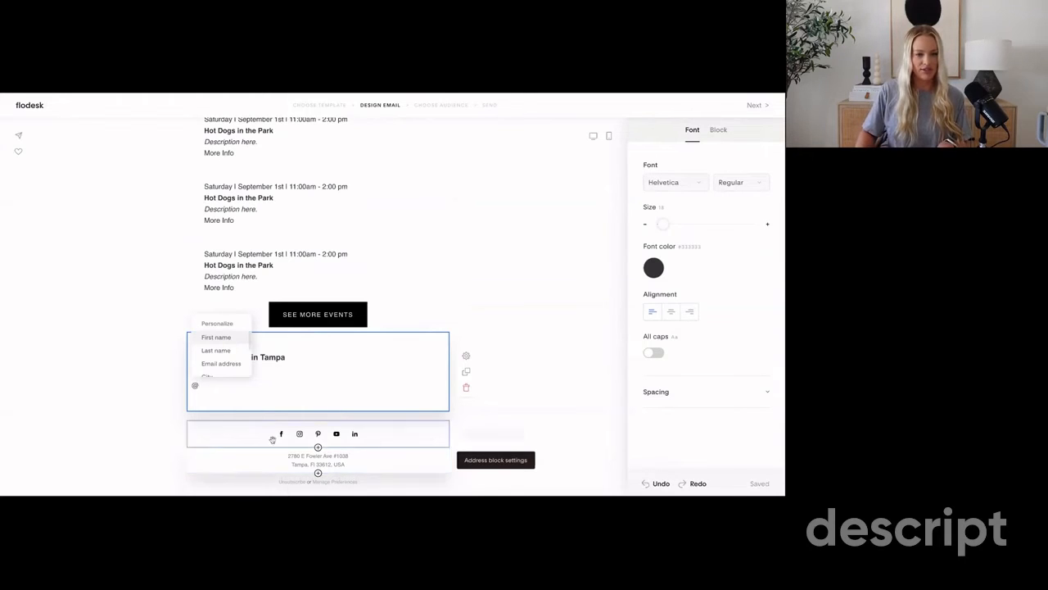
click(228, 337)
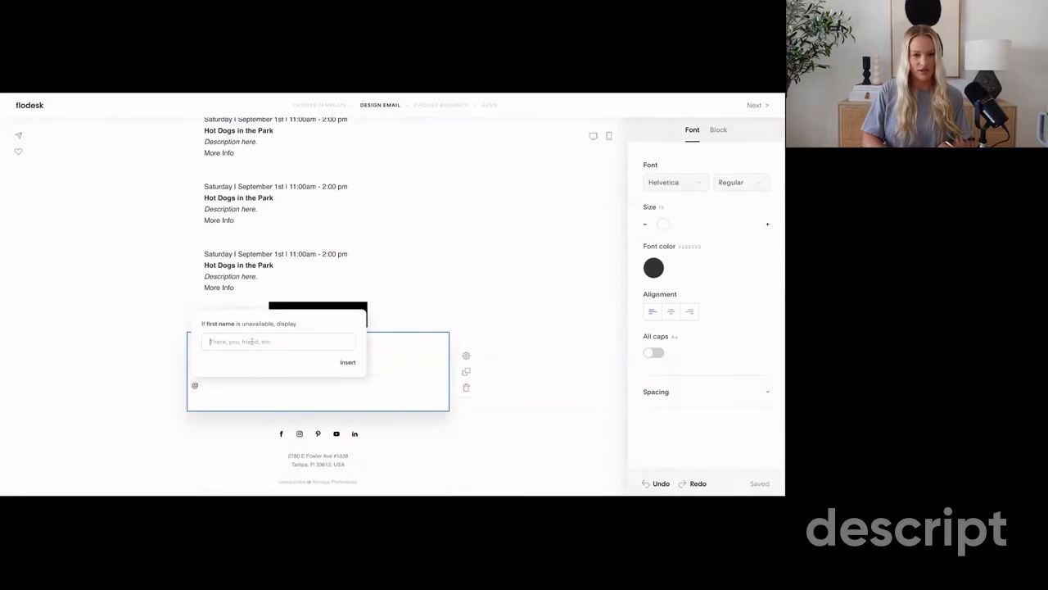
text(Friend,)
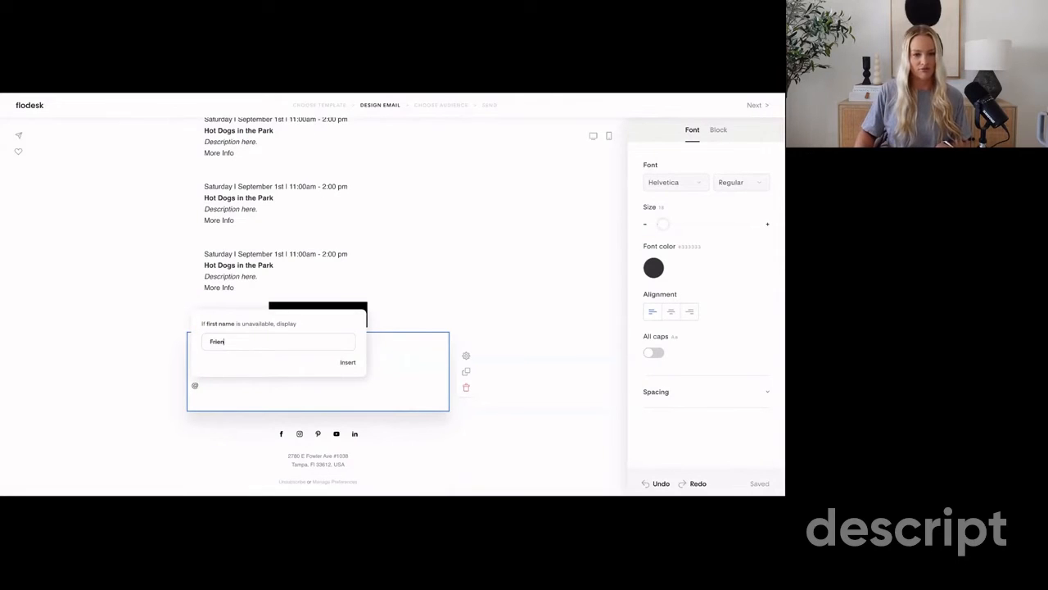
click(346, 363)
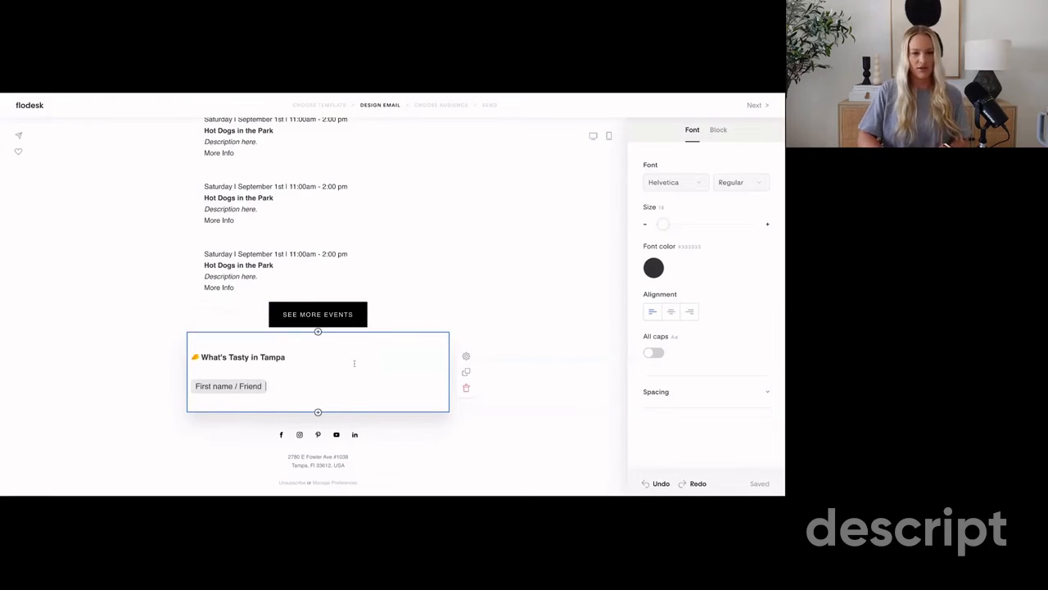
Continue the line with ", if you have not been to Burn's Steakhouse - you're missing out! When you go, order the food item.", bolding "food item."
text(, if you)
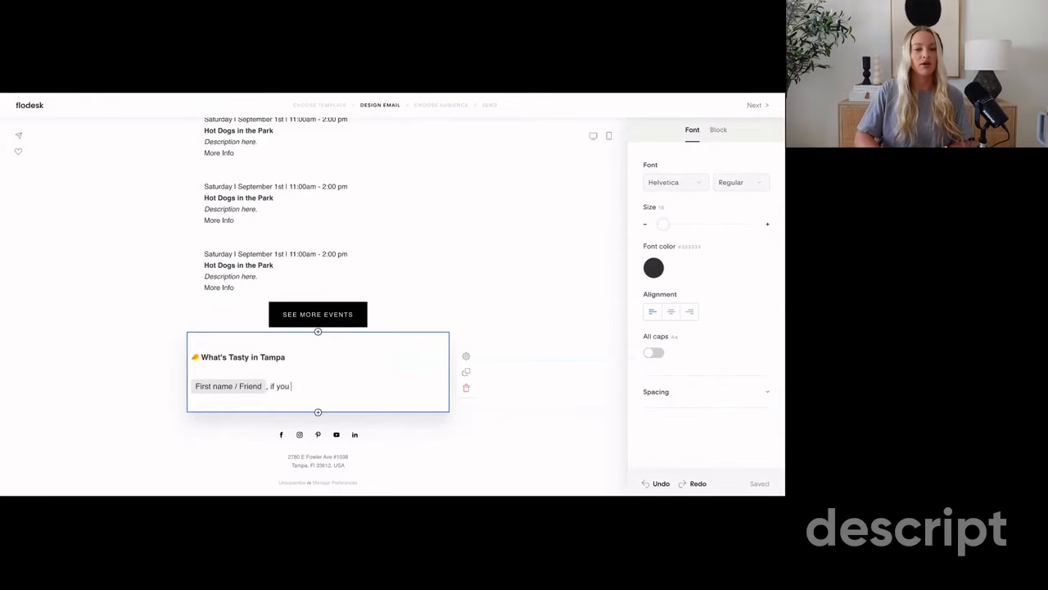
text( have not been to)
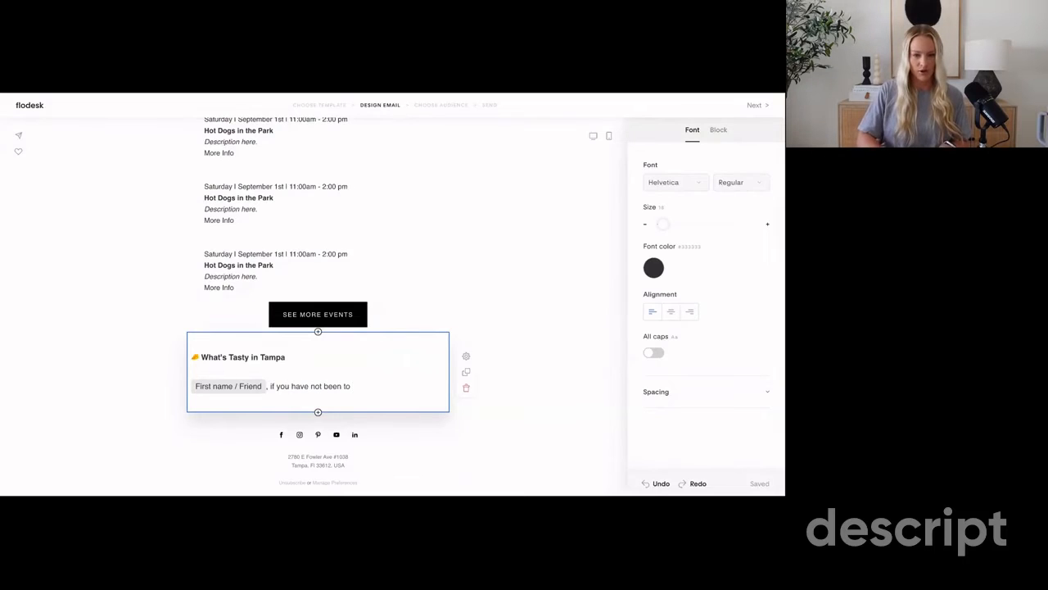
text( Burn's Steakhouse - )
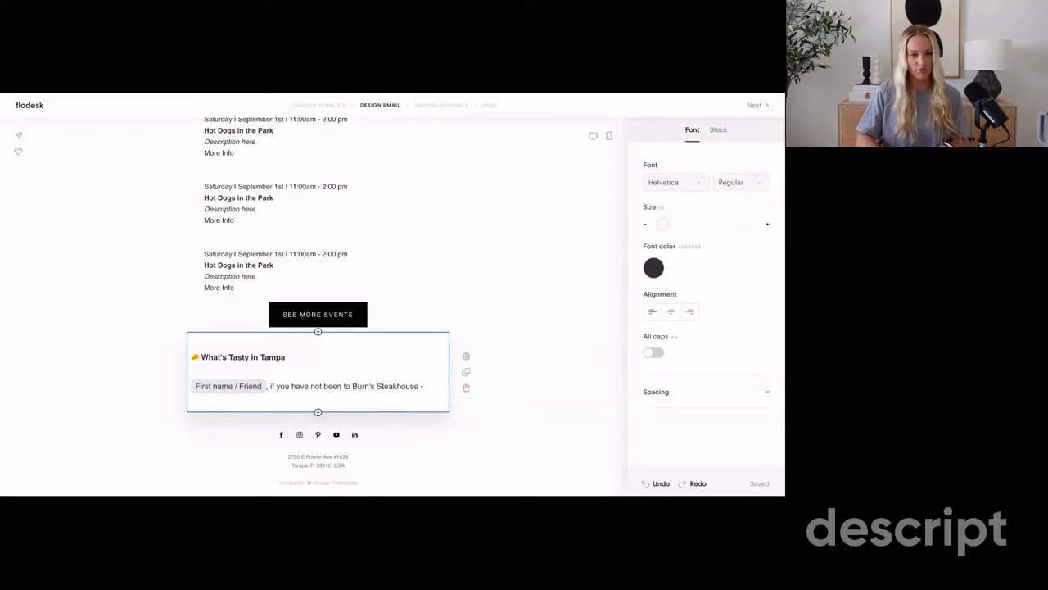
text(you're missing out)
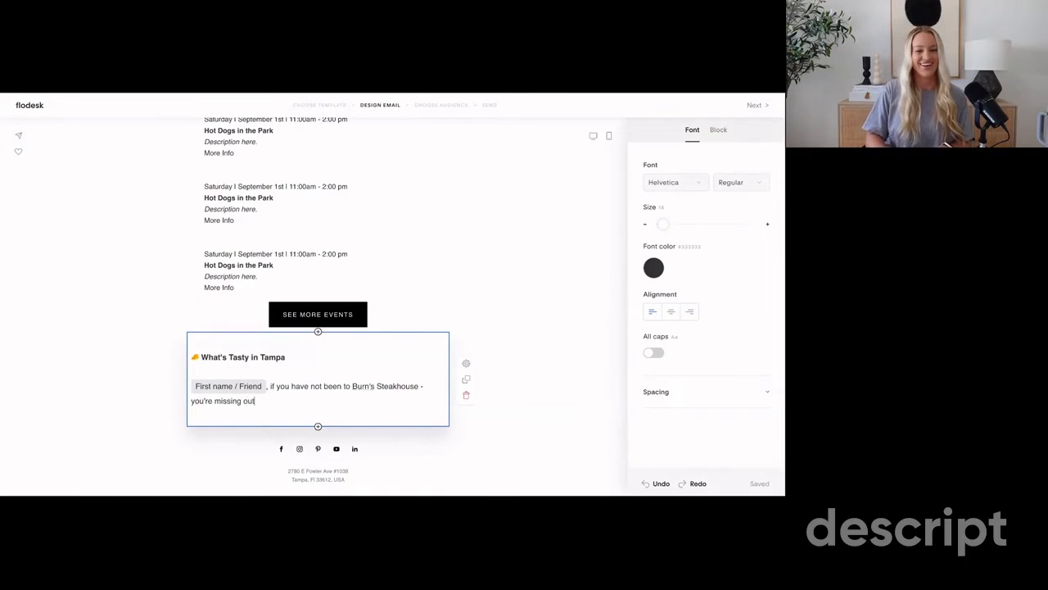
text(!)
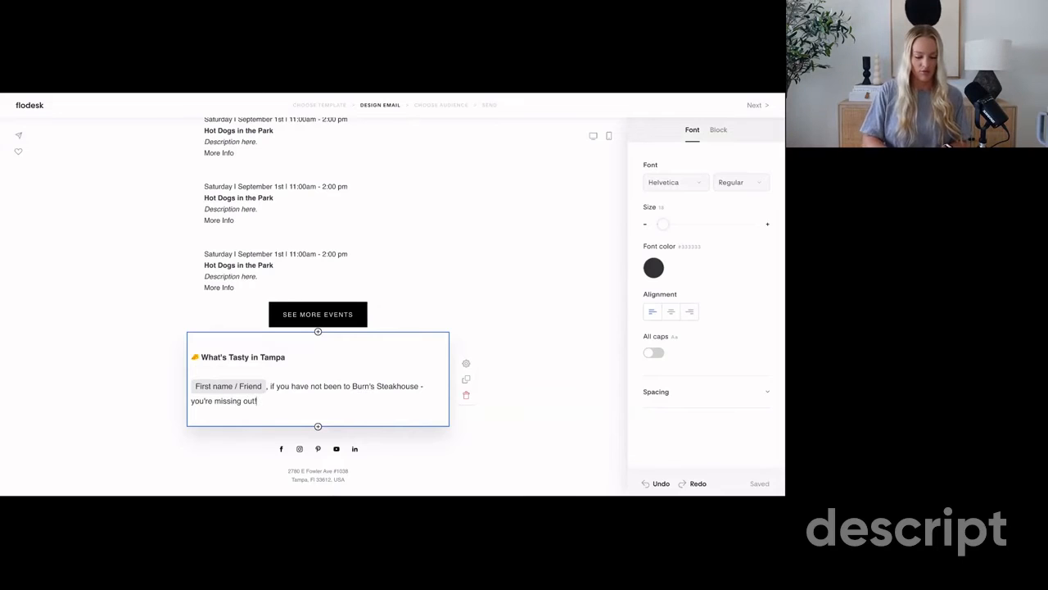
text( When you go, order the )
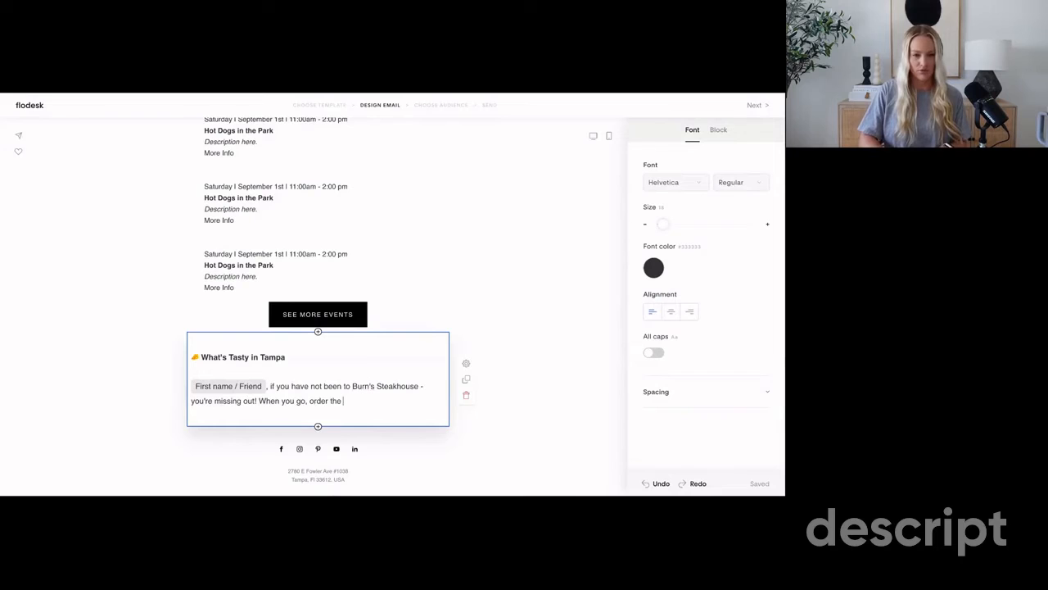
text(food item.)
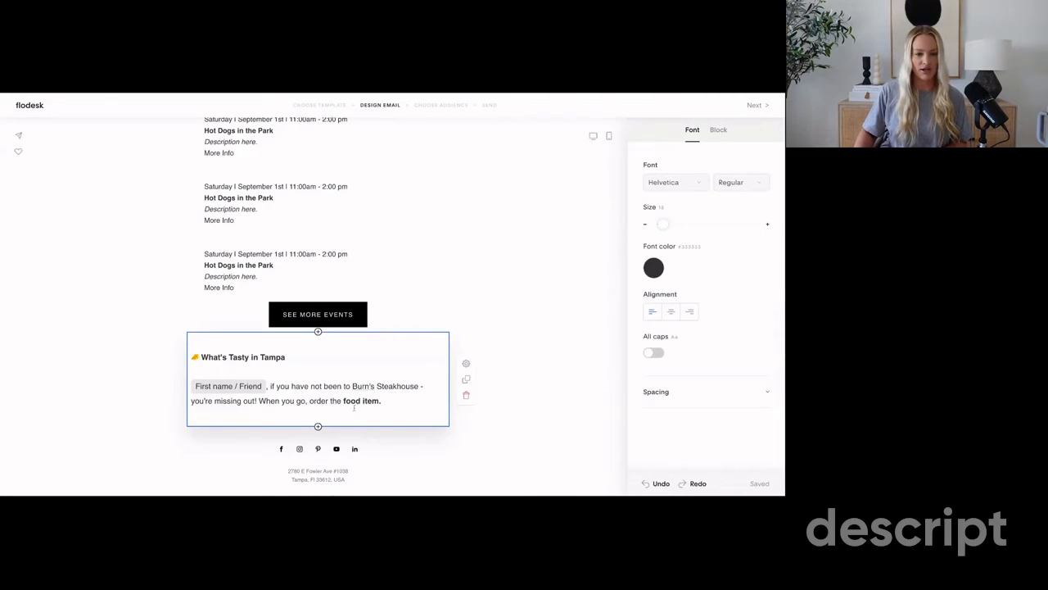
Add a button block below the "What's Tasty in Tampa" text and label it "BOOK RESERVATIONS"
click(317, 426)
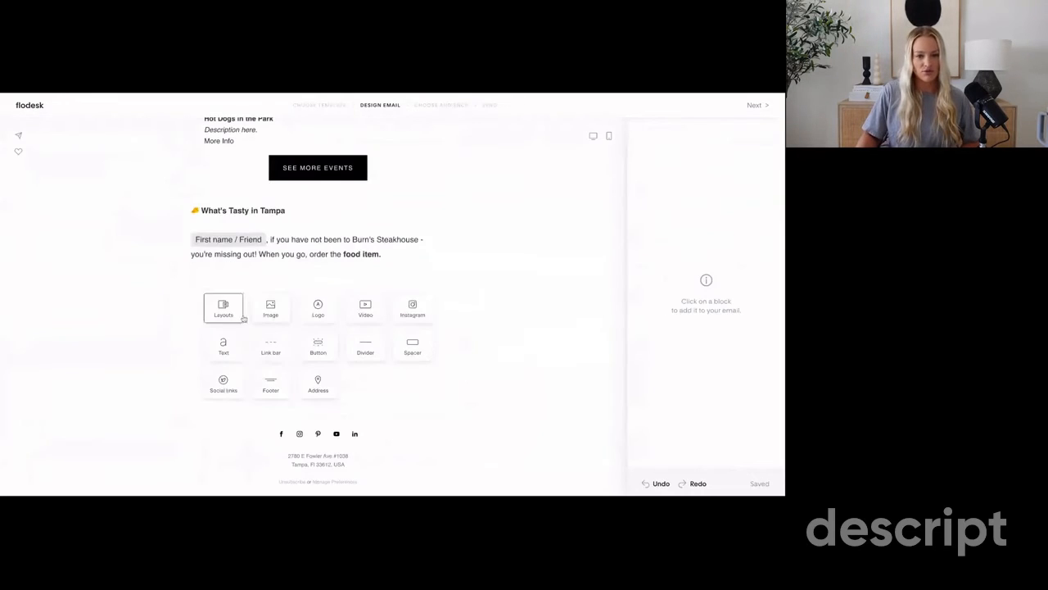
click(317, 344)
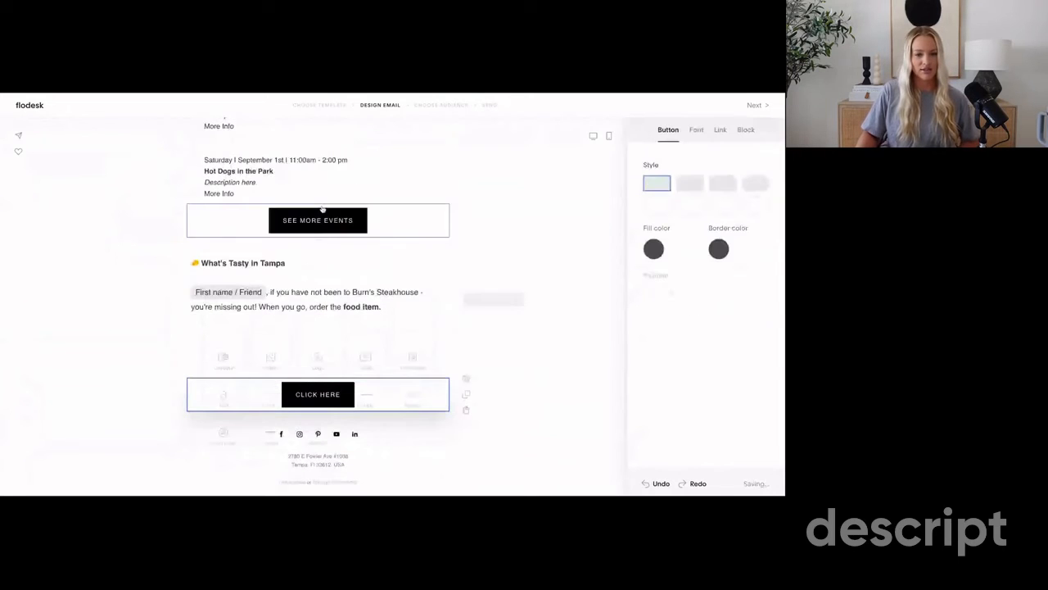
triple_click(331, 395)
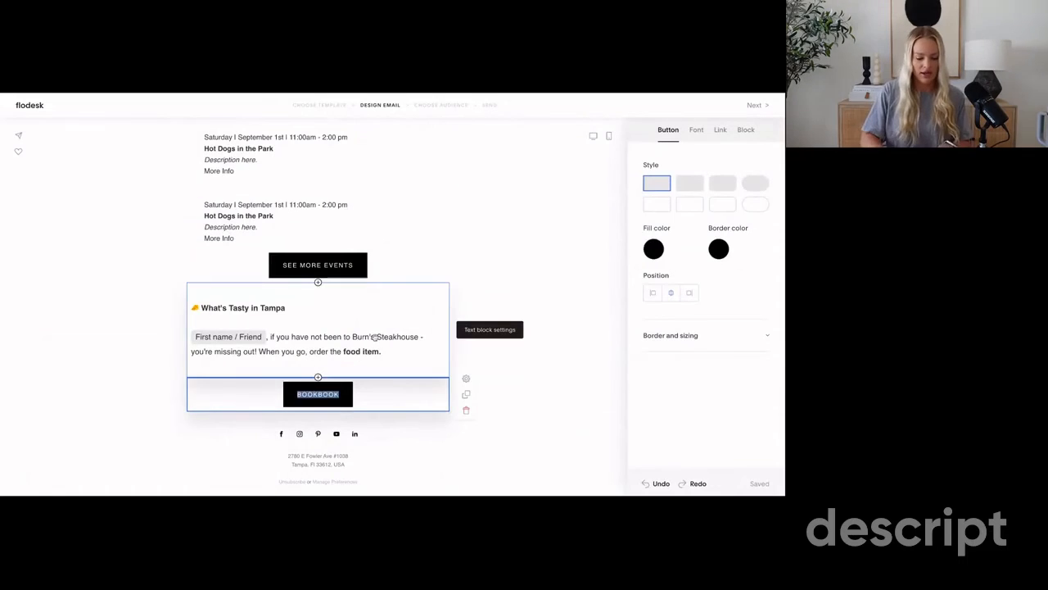
text(BOOK )
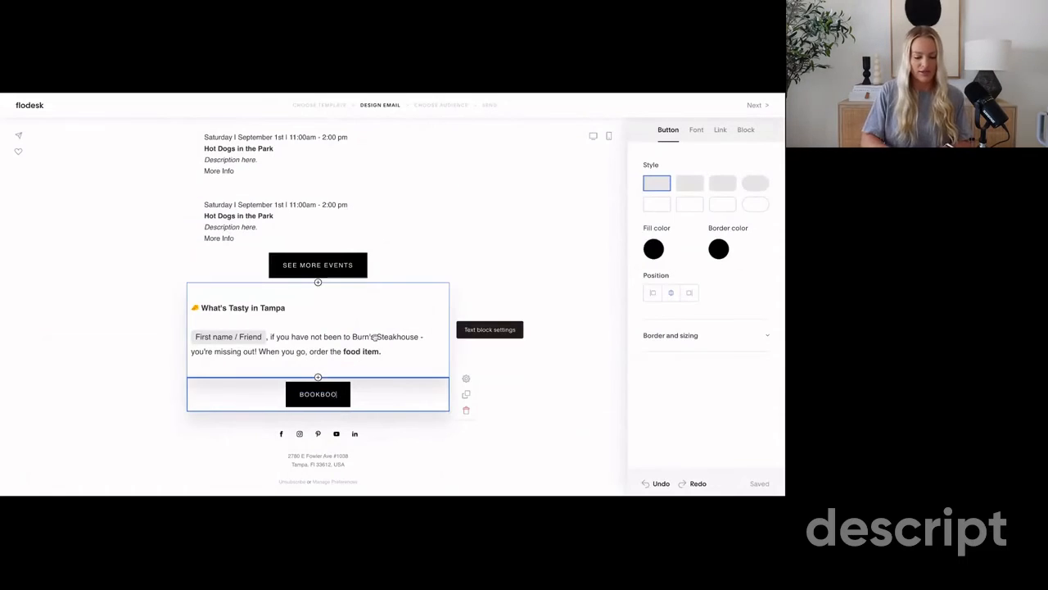
text(RESERVATIONS)
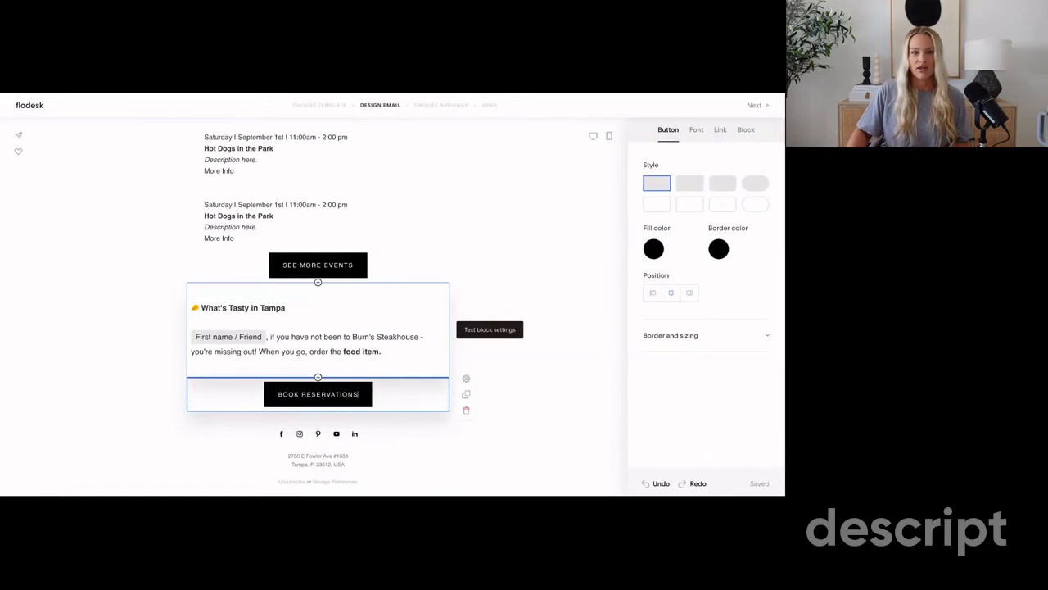
click(602, 250)
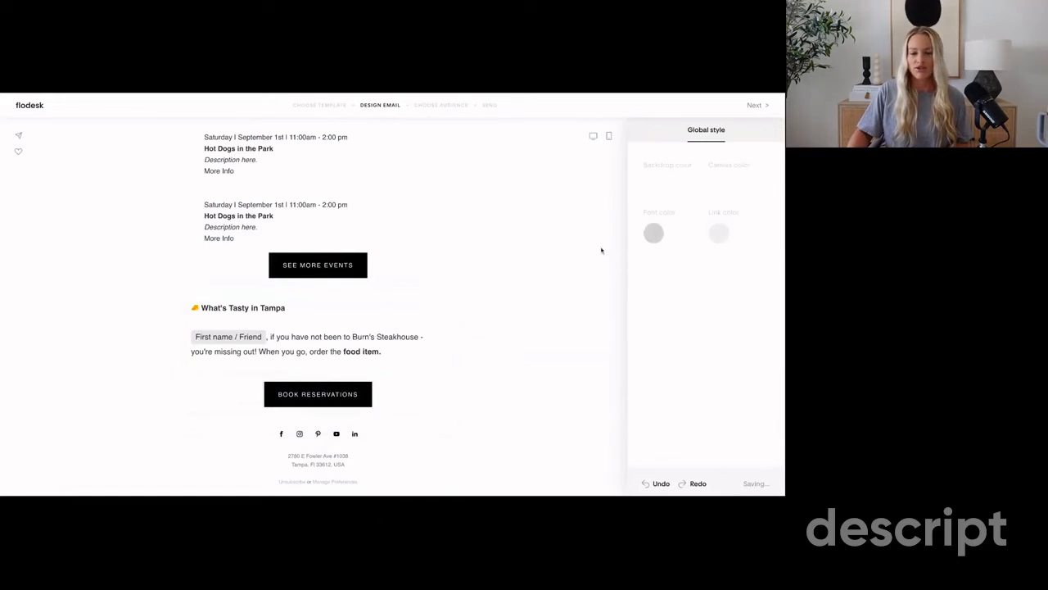
Finish designing the email and proceed through the sender and subject line settings to the recipient selection, keeping the existing entries
scroll(459, 259, up, 10)
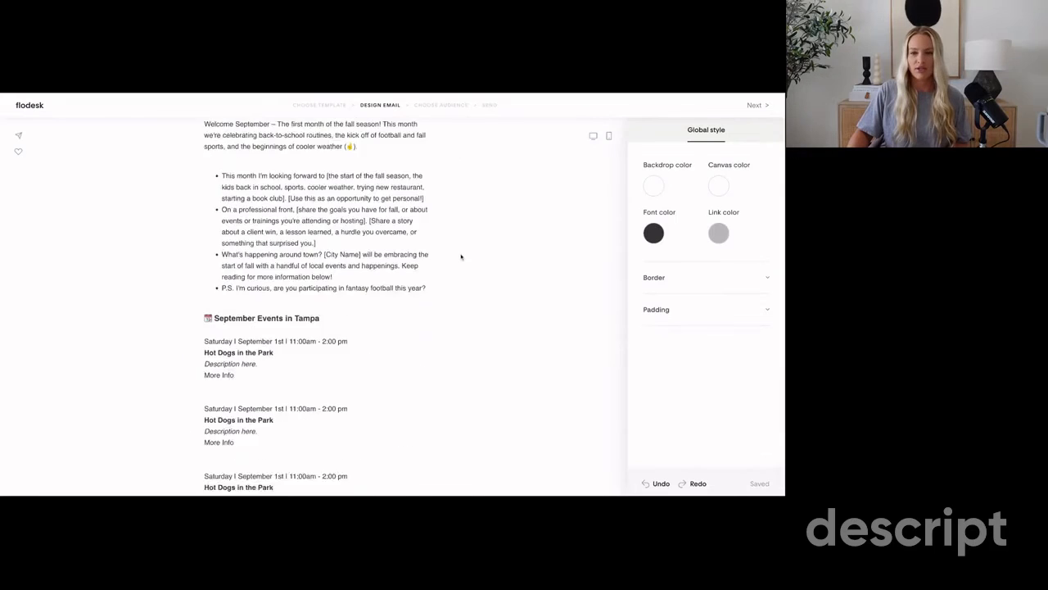
click(757, 106)
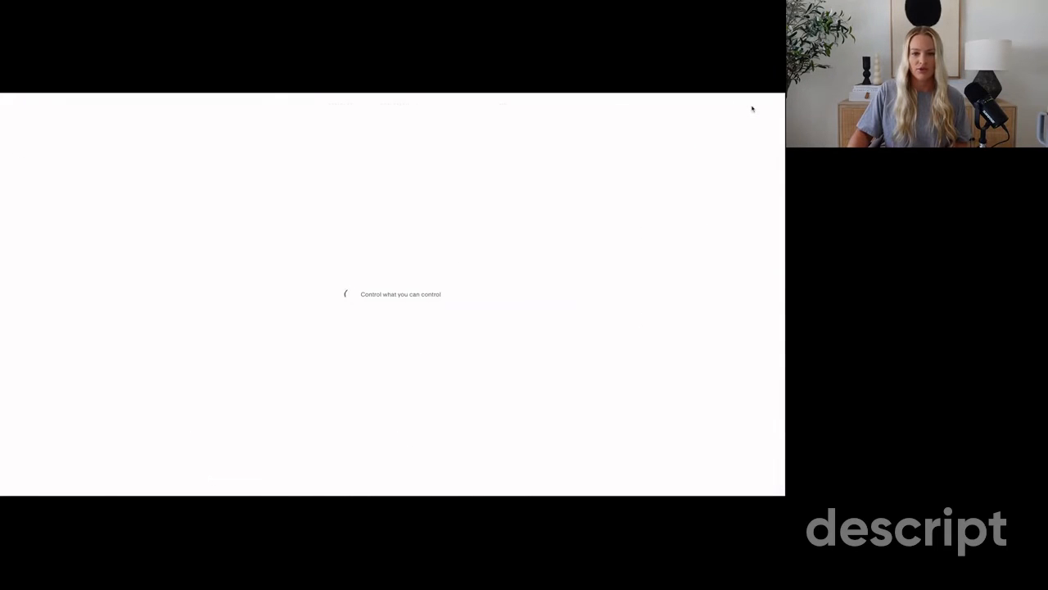
triple_click(465, 279)
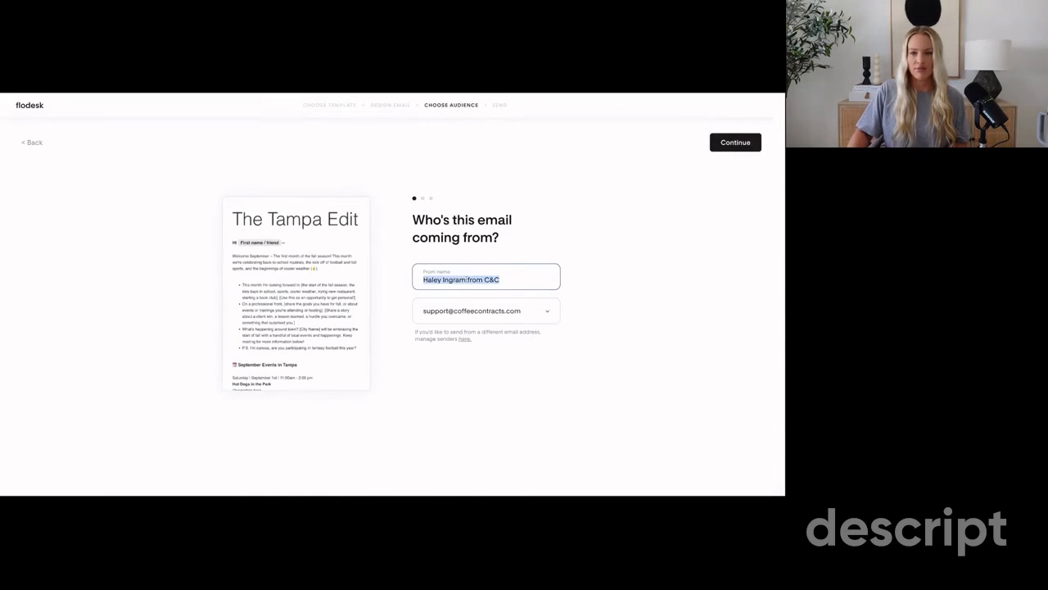
click(732, 149)
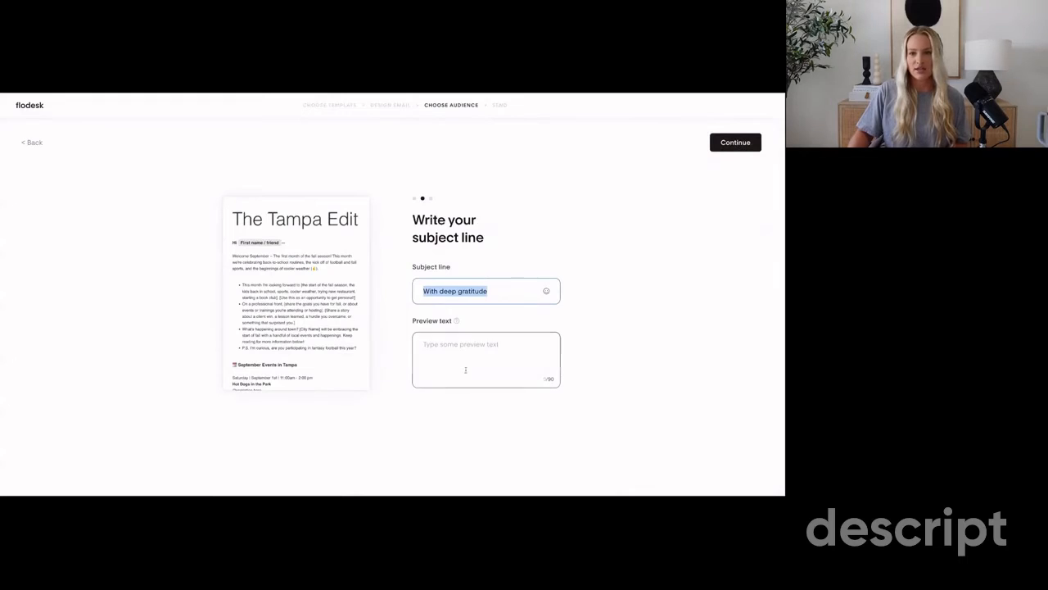
click(729, 141)
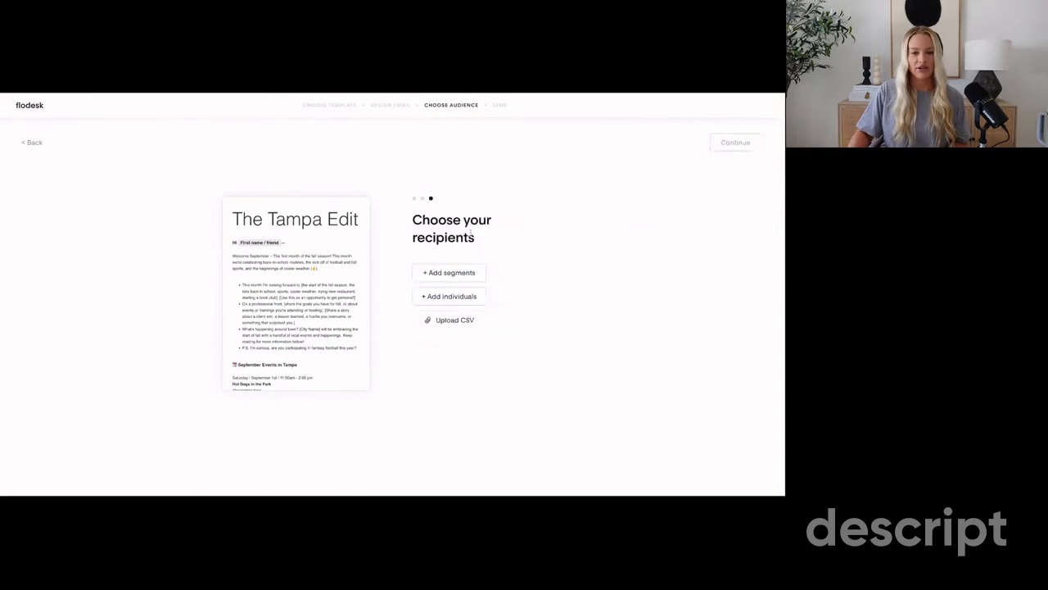
Browse the recipient segments, include "All subscribers", and close the segment selection without saving
click(449, 277)
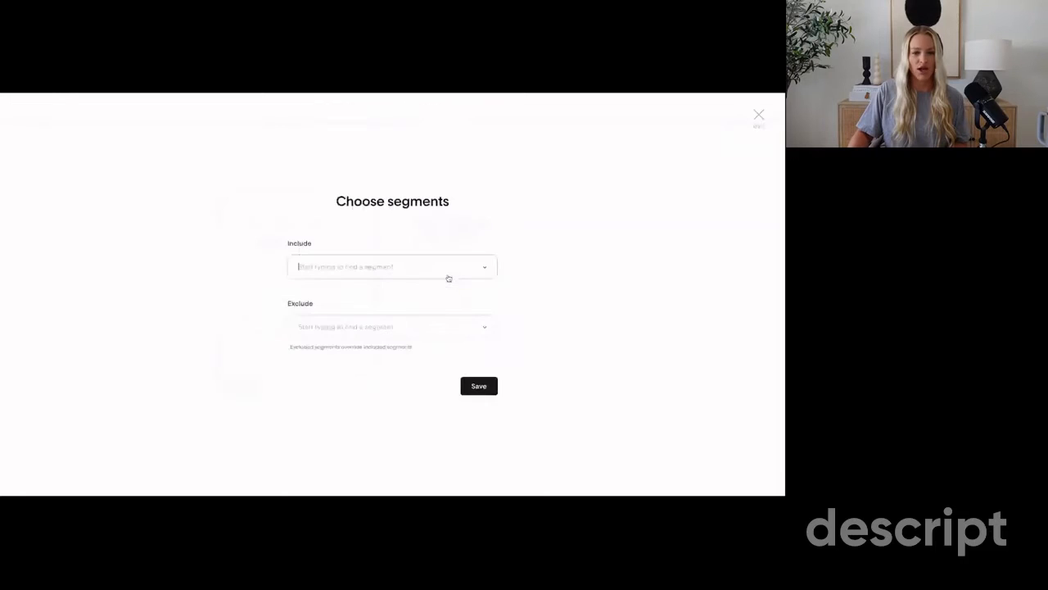
click(448, 269)
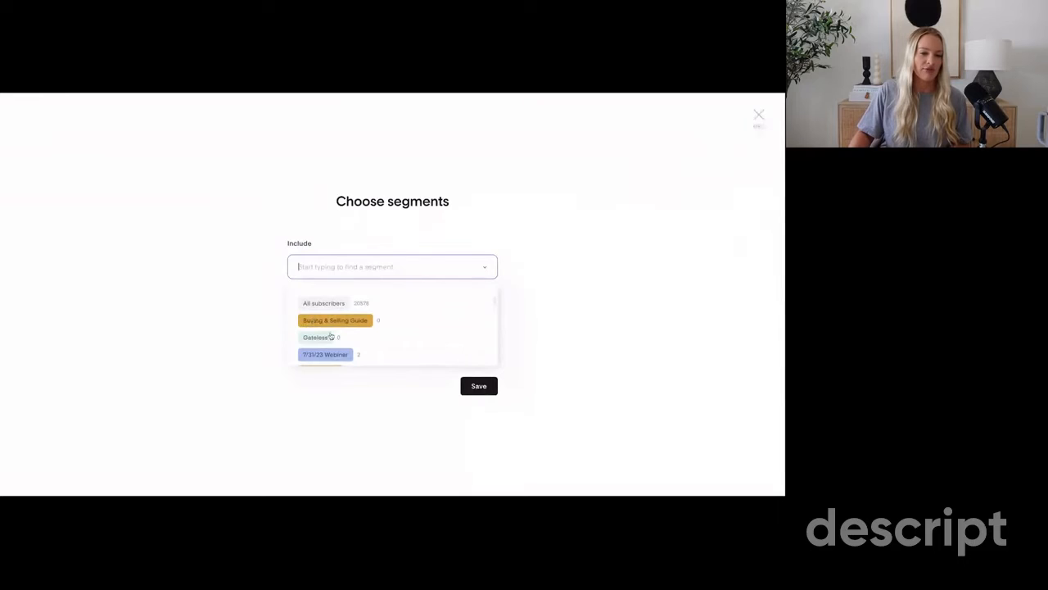
scroll(330, 336, down, 10)
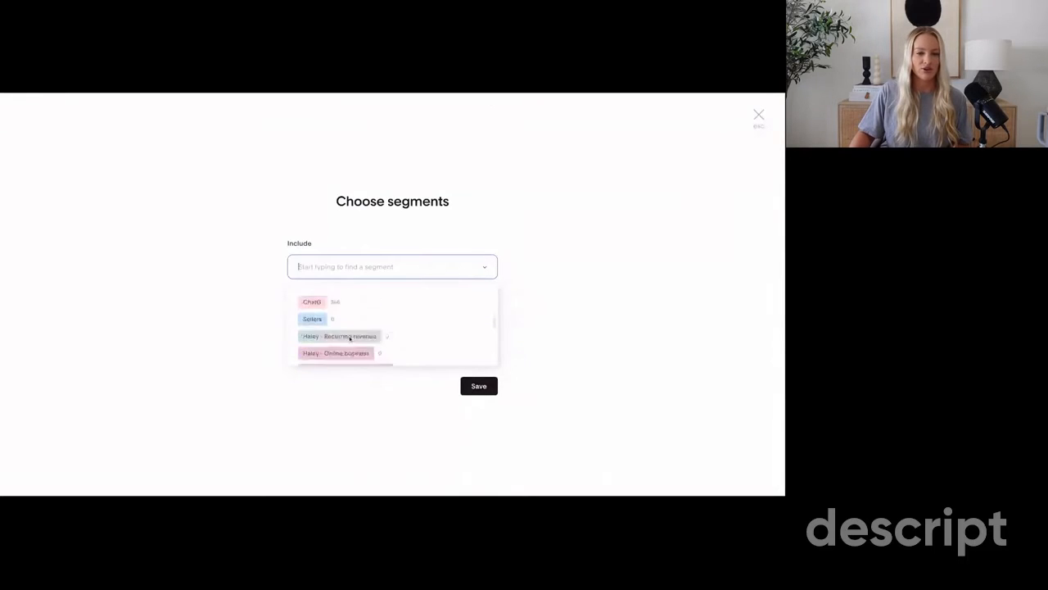
scroll(350, 337, down, 10)
scroll(335, 328, up, 20)
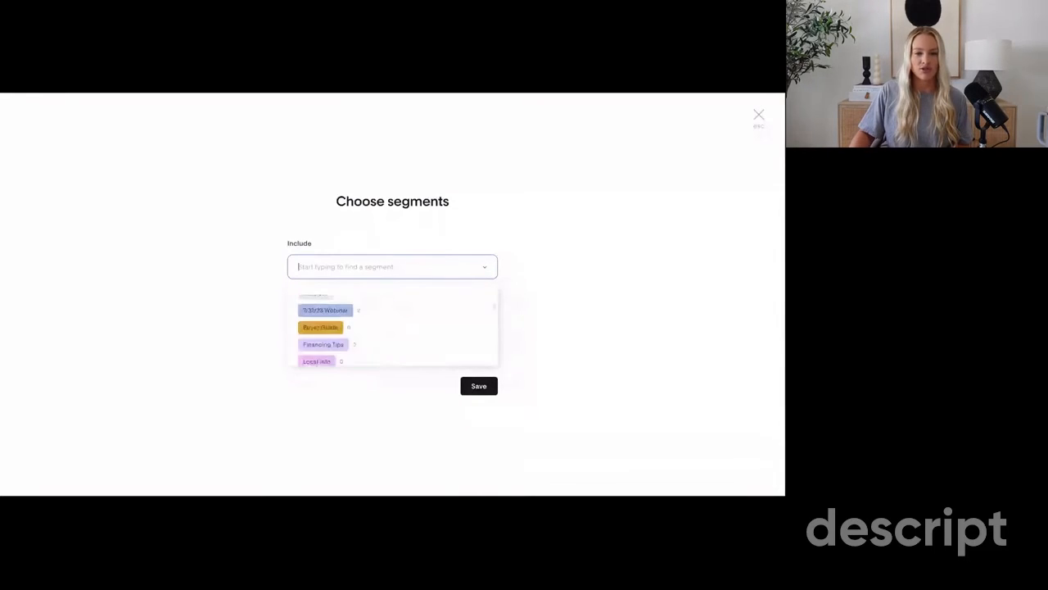
click(335, 304)
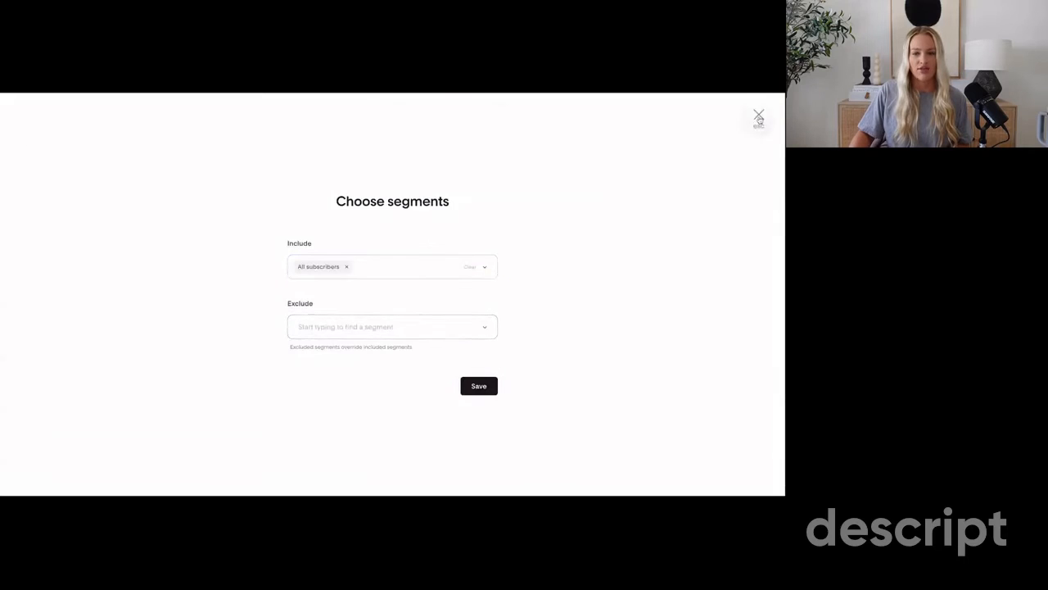
click(758, 115)
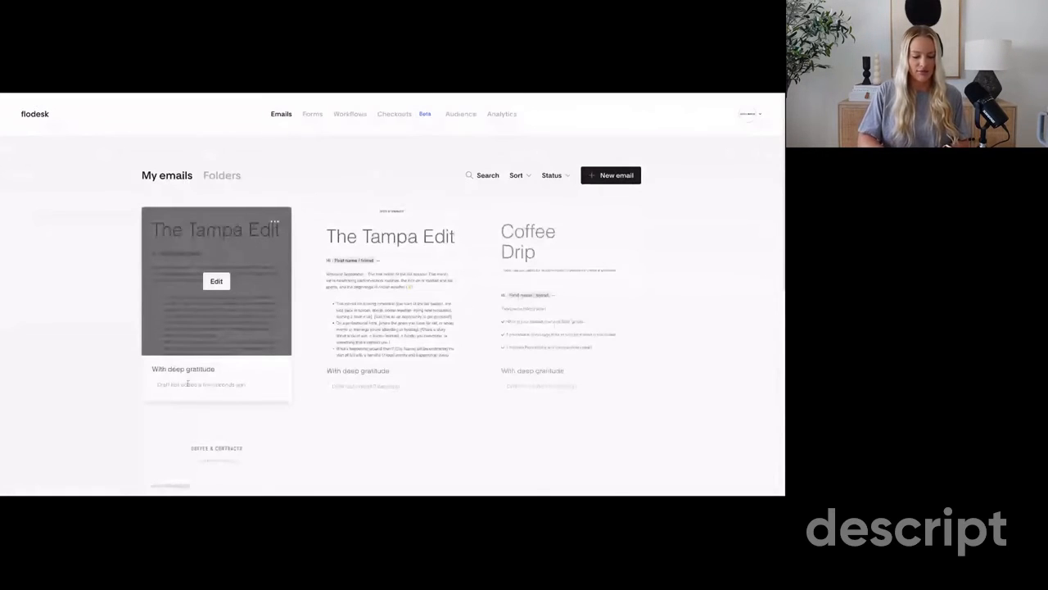
Rename the newest "The Tampa Edit" draft as "EMAIL NEWSLETTER TEMPLATE"
click(188, 369)
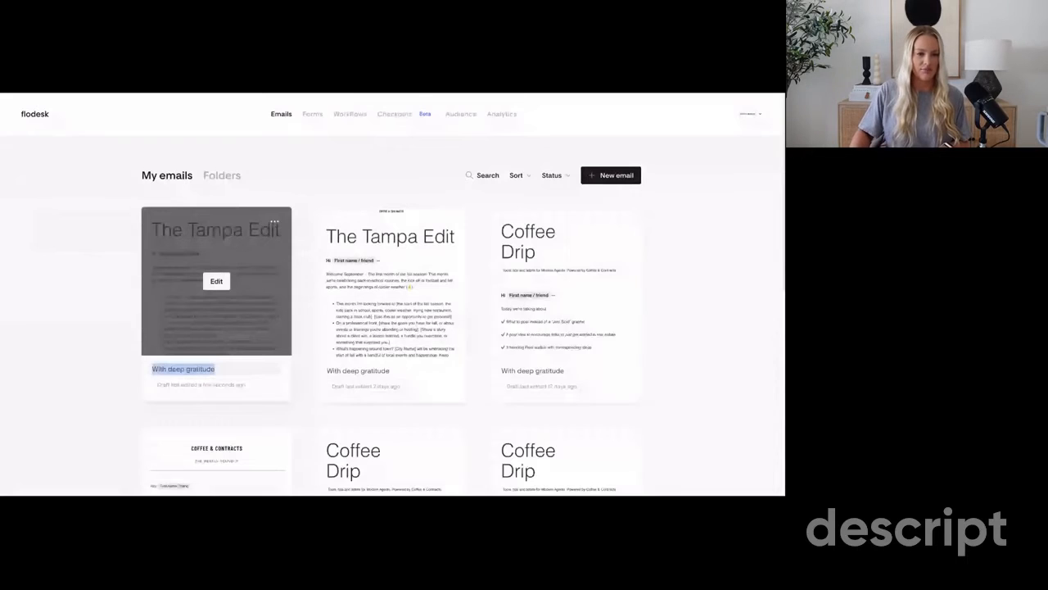
text(EMAIL NEWSLETTER TEMPLATE)
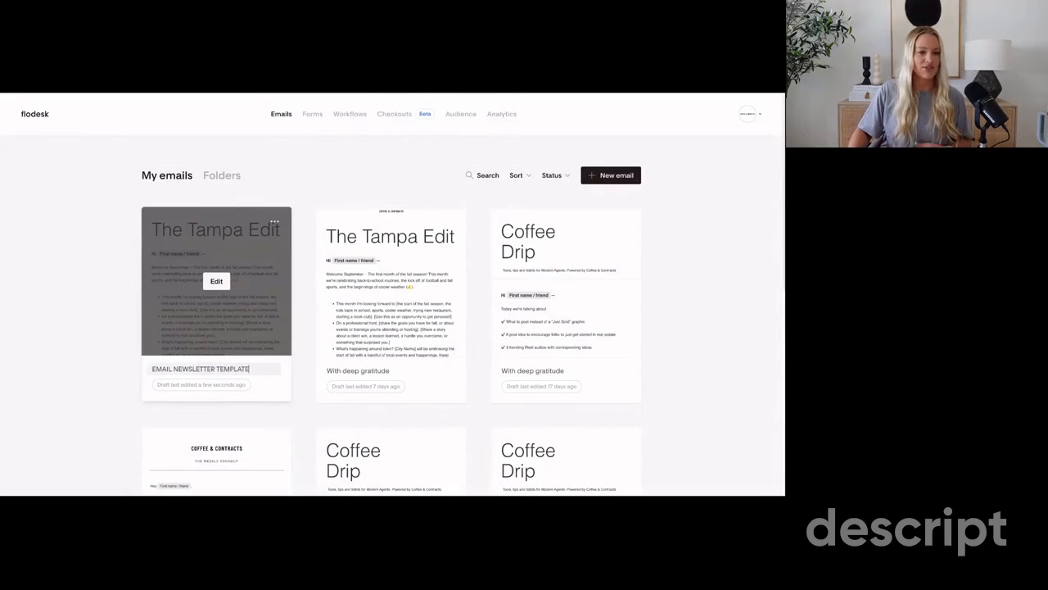
click(74, 341)
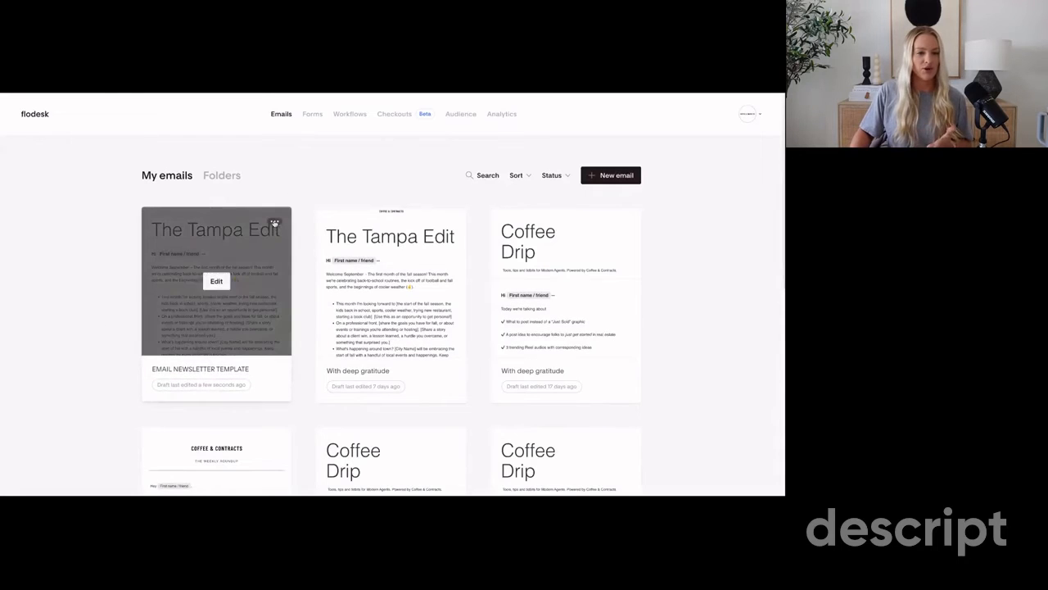
click(274, 221)
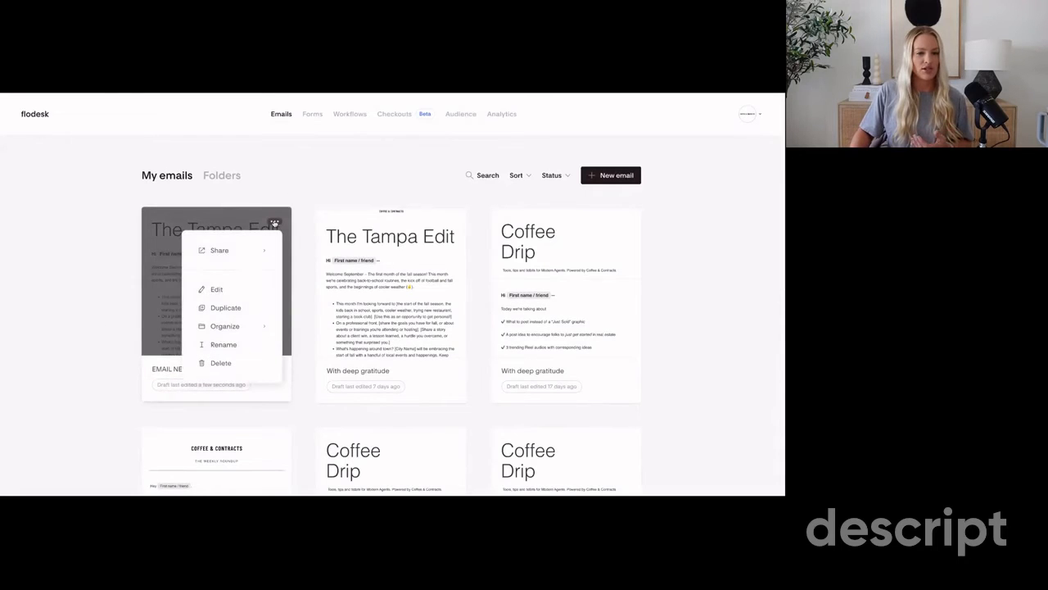
click(228, 310)
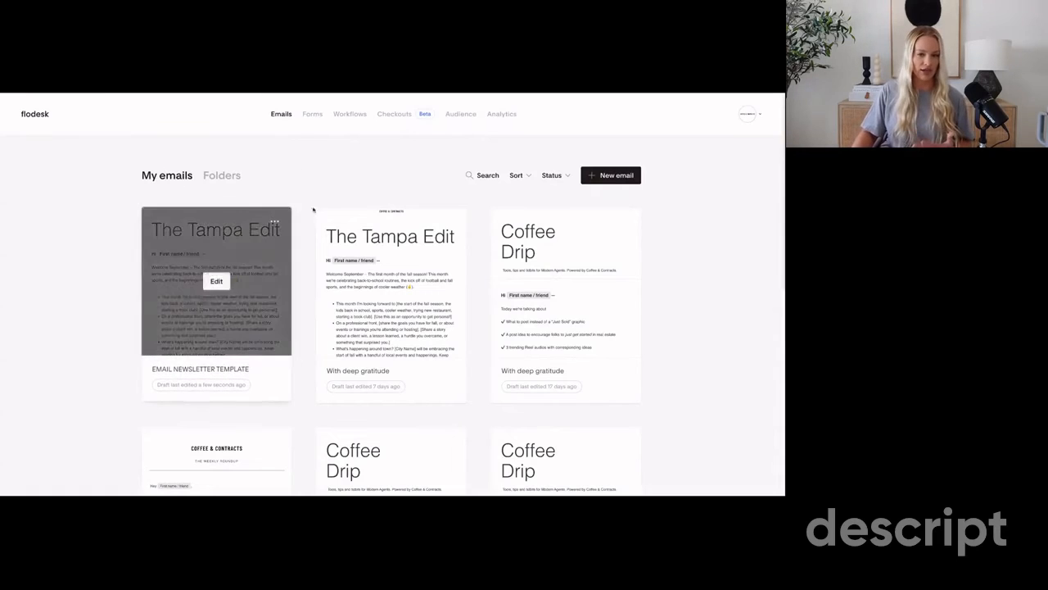
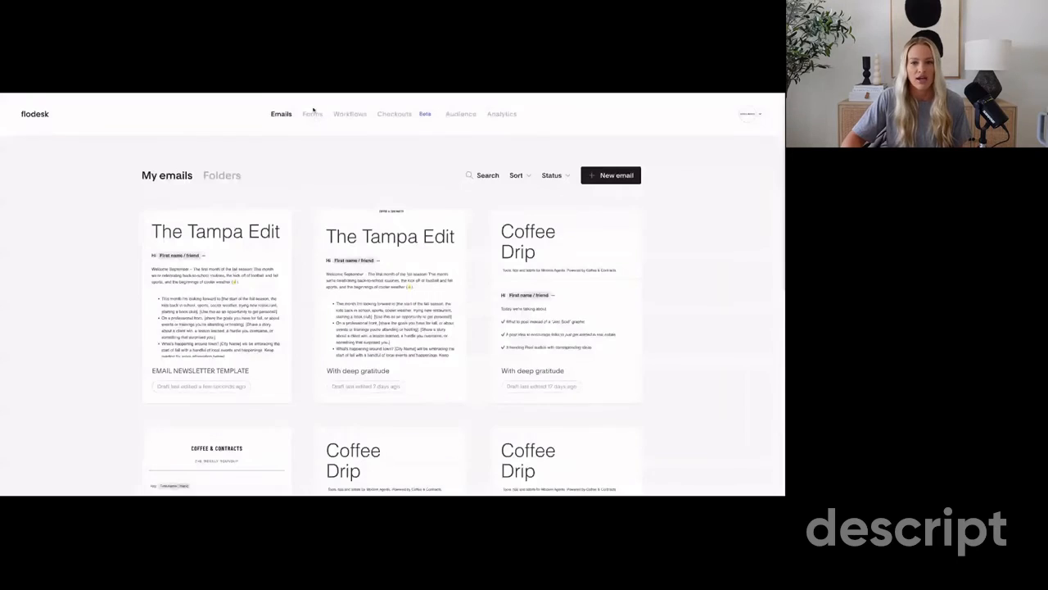
Start a new form and browse the social, full page, inline and popup form templates
click(313, 115)
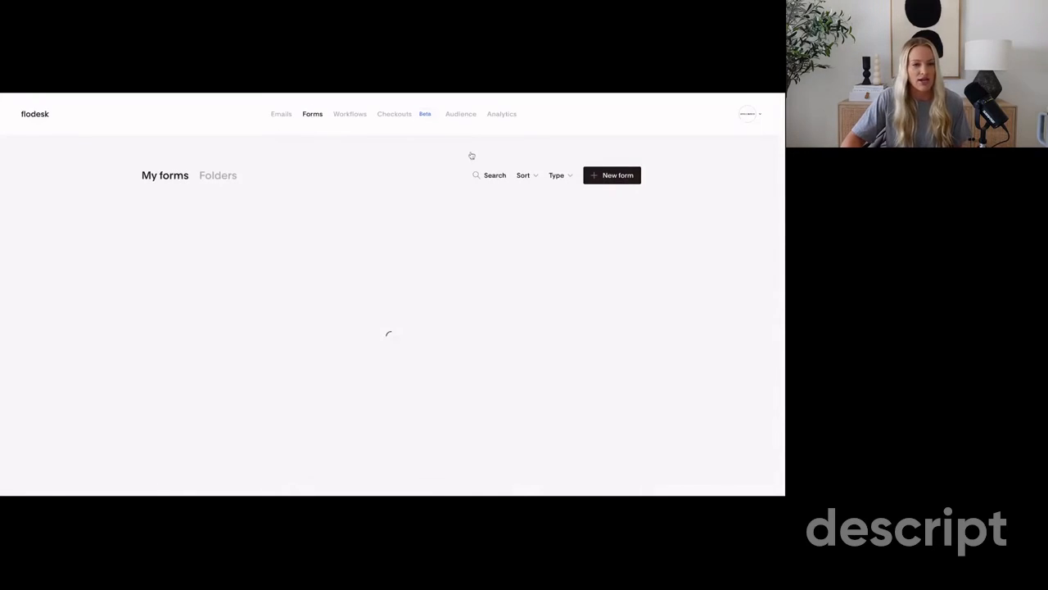
click(618, 175)
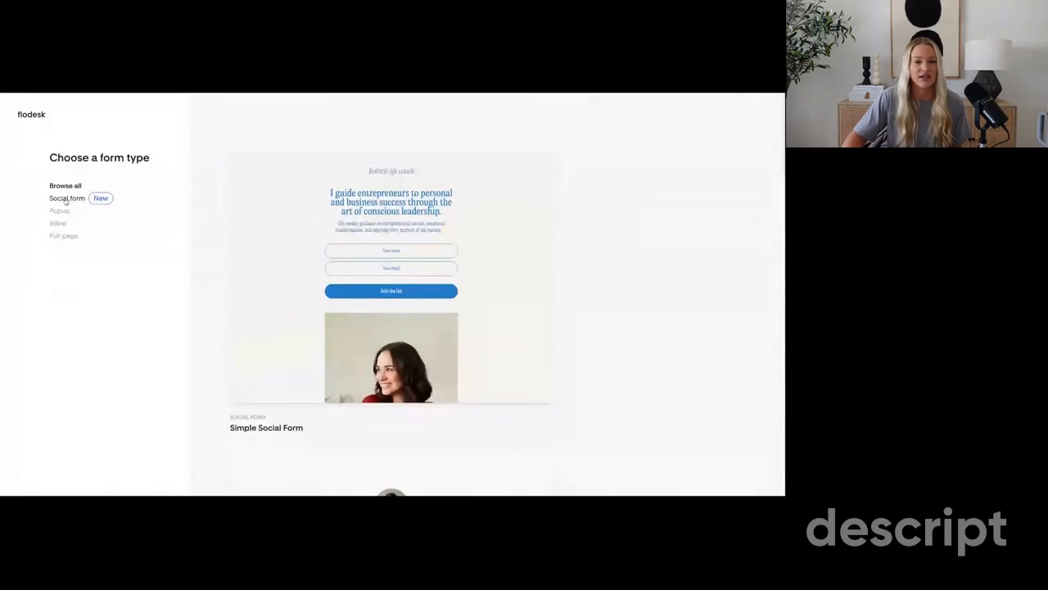
scroll(451, 282, down, 3)
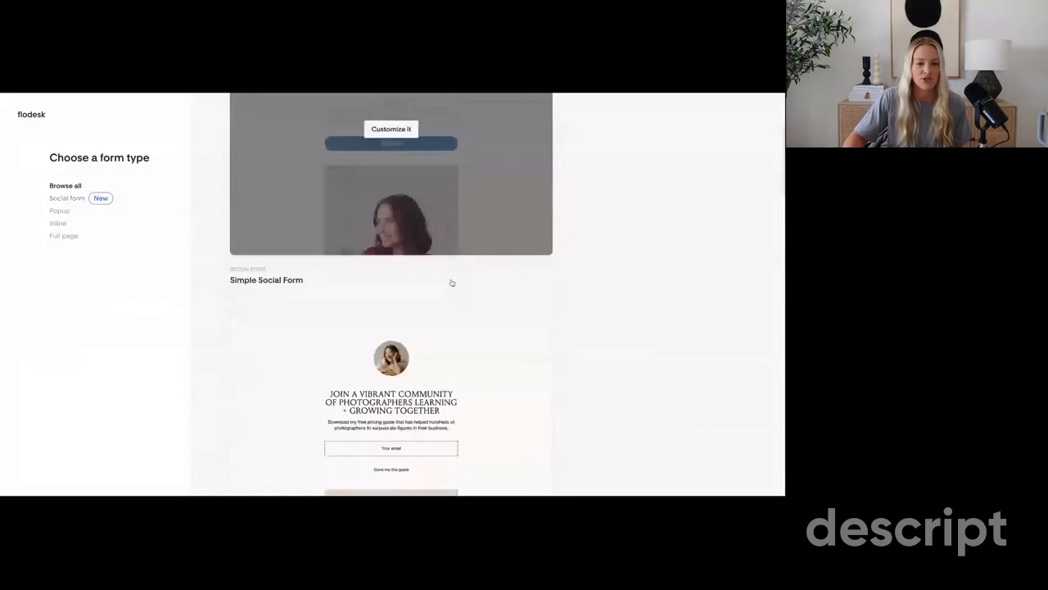
scroll(451, 283, down, 10)
click(62, 237)
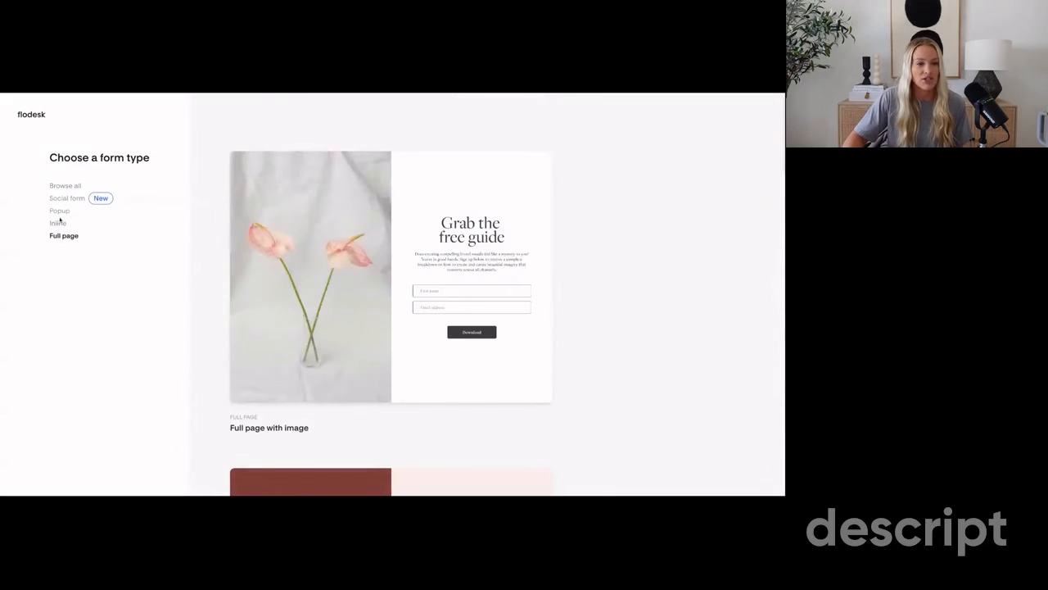
click(59, 222)
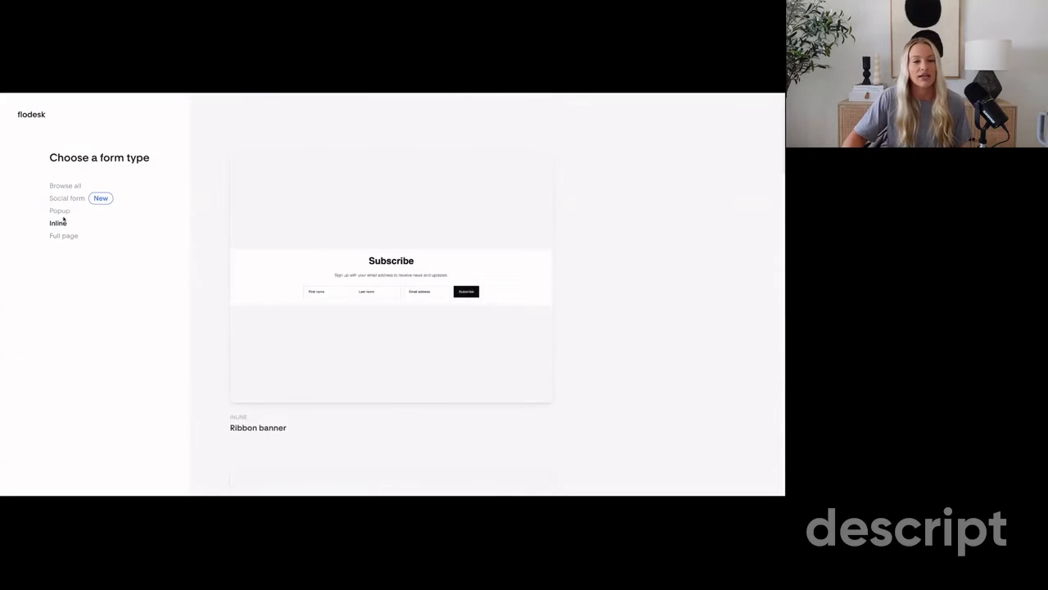
click(59, 211)
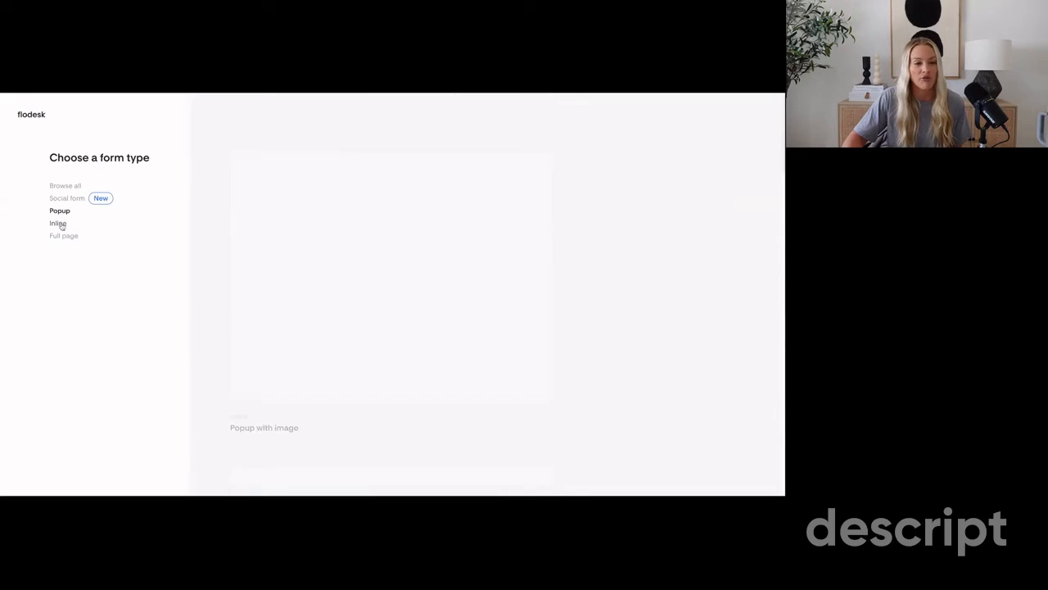
click(60, 224)
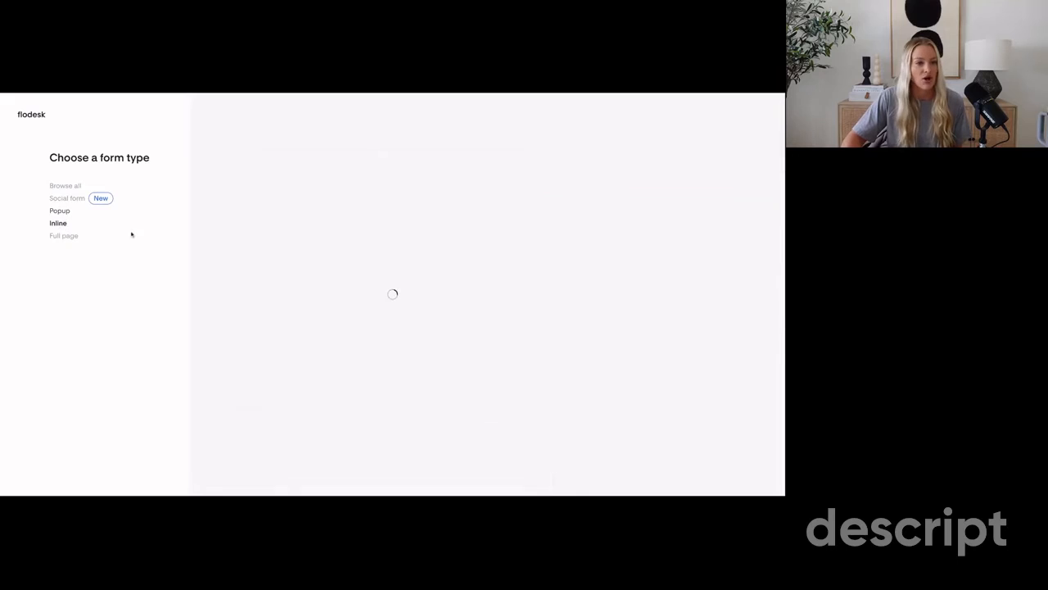
Review the full page form templates and choose "Full page with image" to customize
click(65, 237)
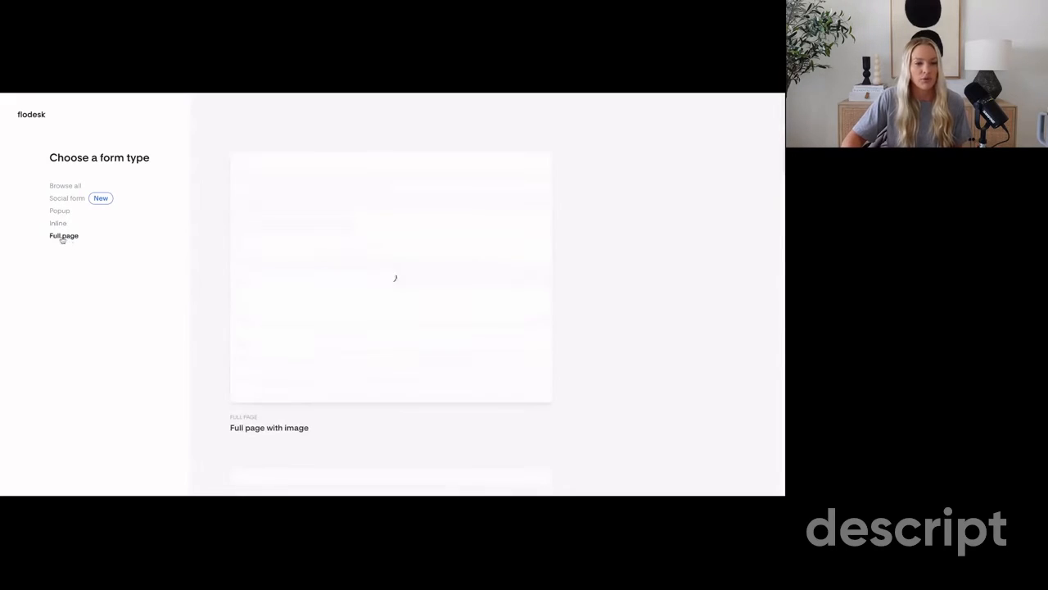
scroll(391, 270, down, 2)
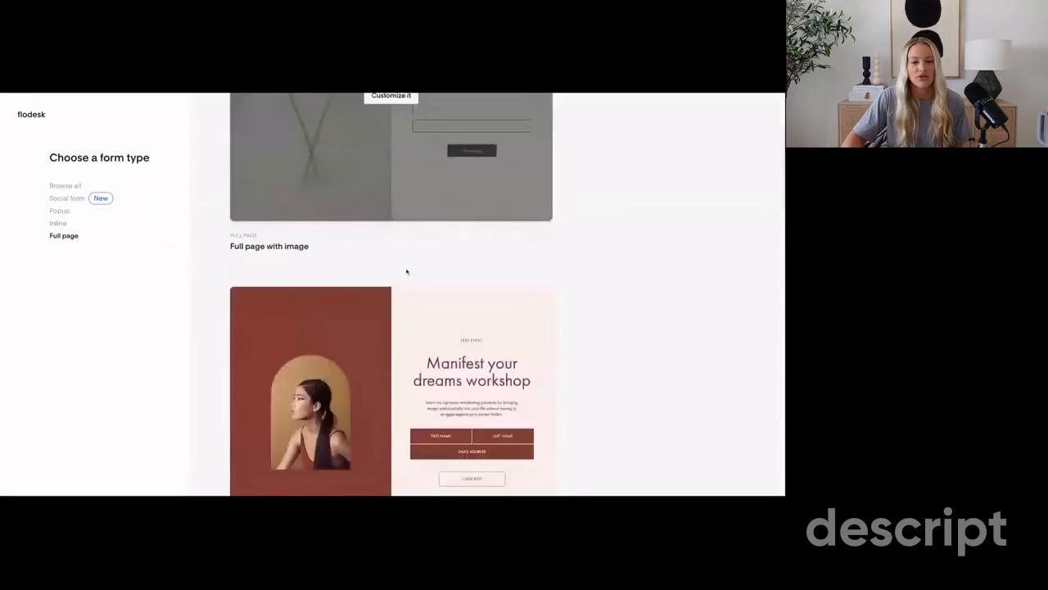
scroll(407, 271, down, 15)
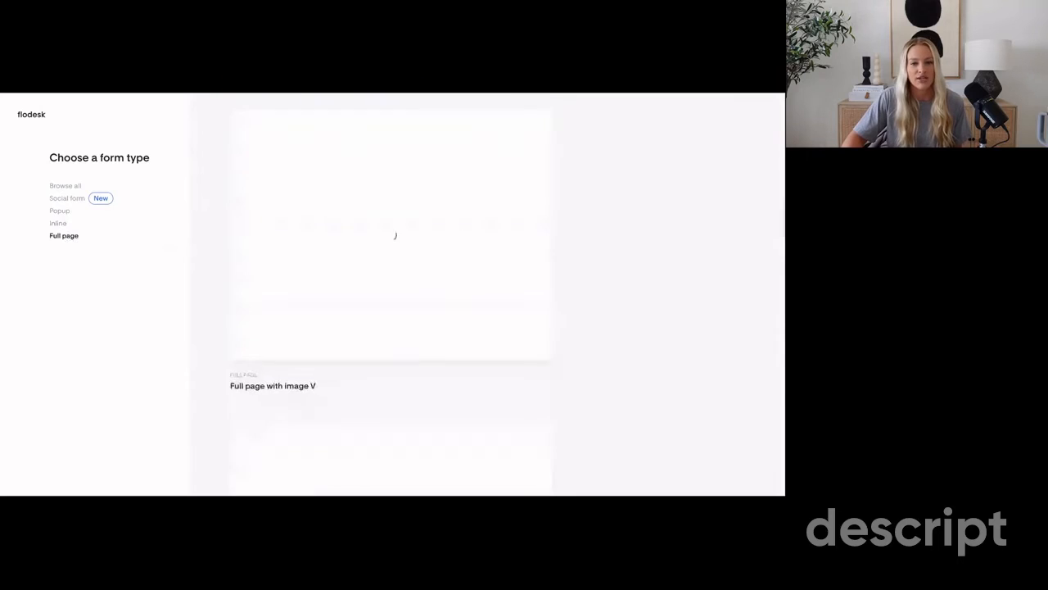
scroll(396, 278, up, 15)
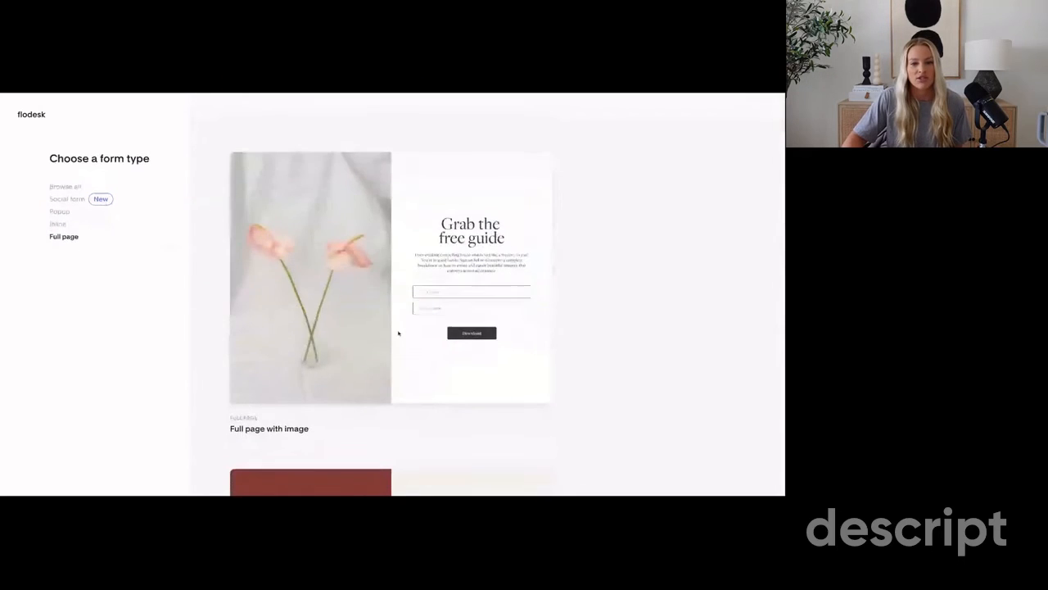
click(392, 277)
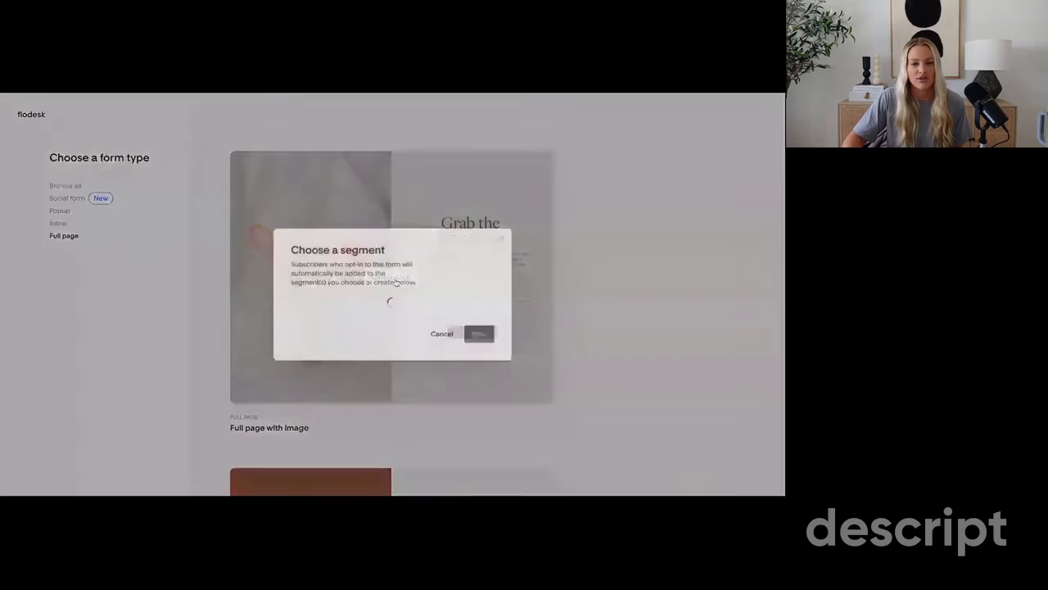
Assign the "Buying & Selling Guide" segment to the new full page form and save the choice
click(379, 303)
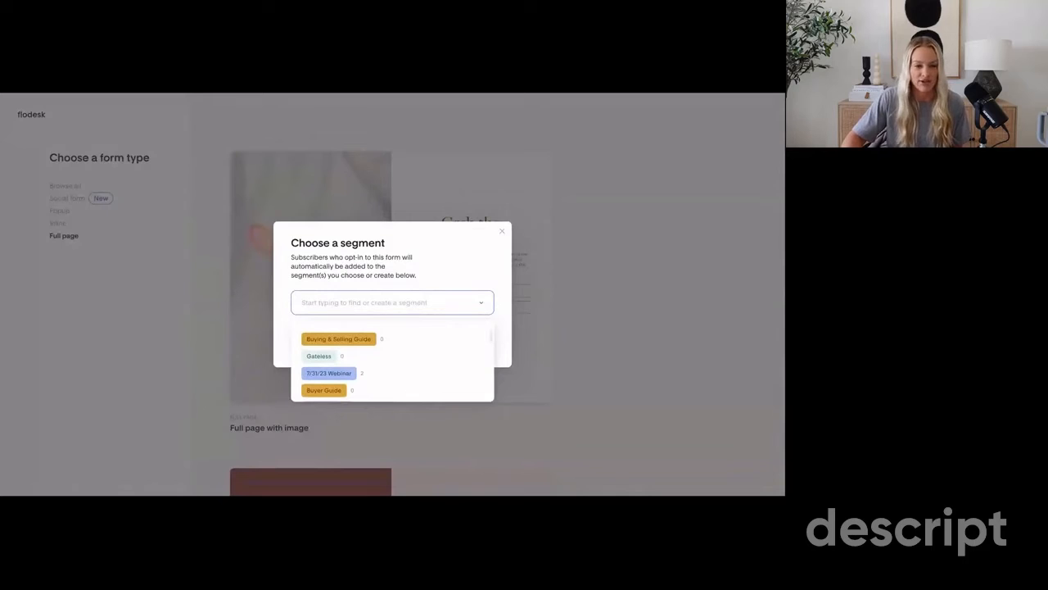
text(B)
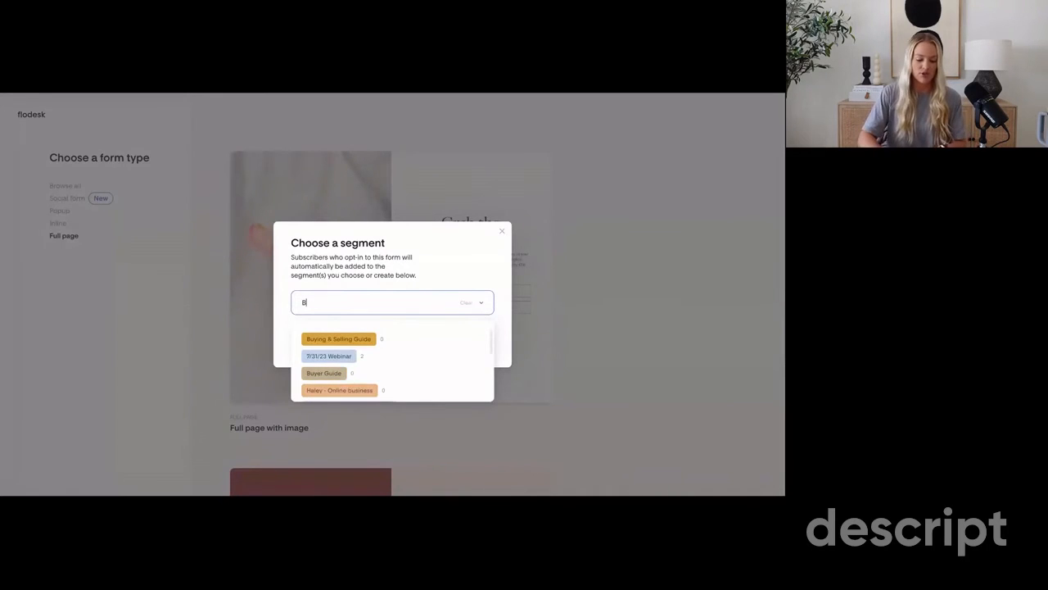
text(UYING)
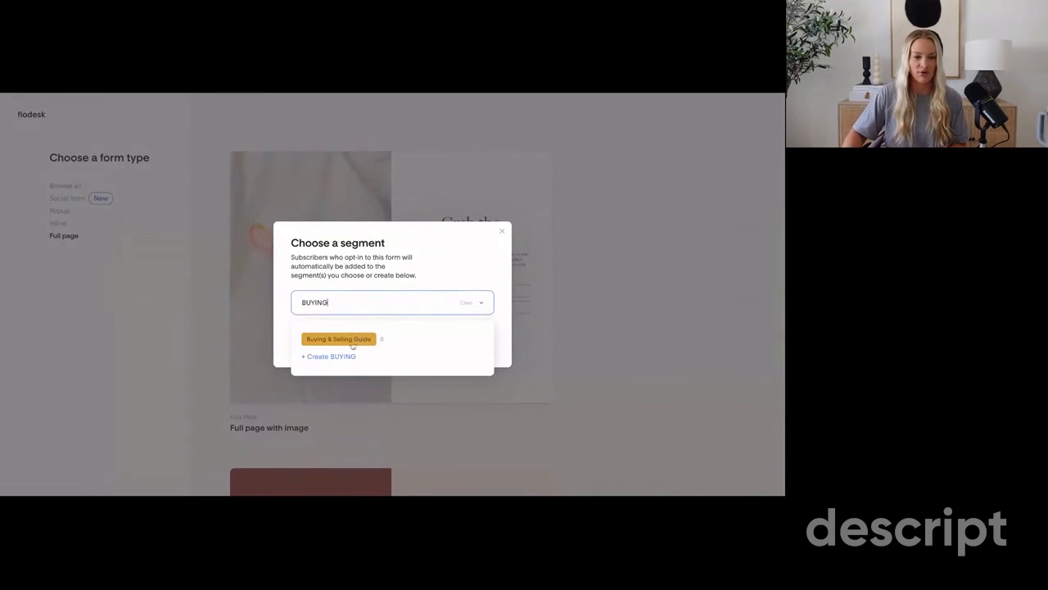
click(354, 344)
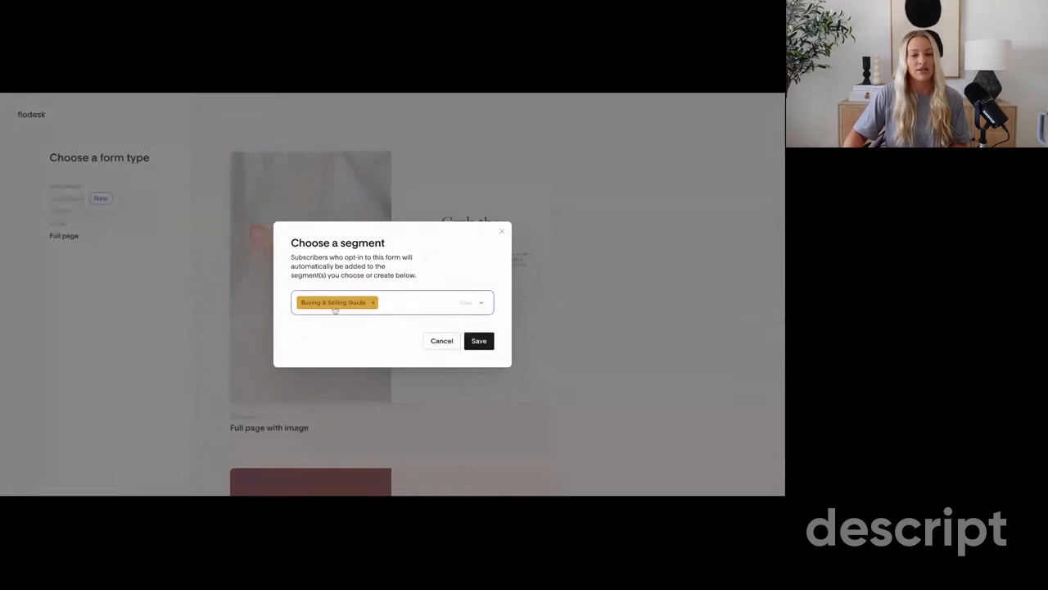
click(480, 342)
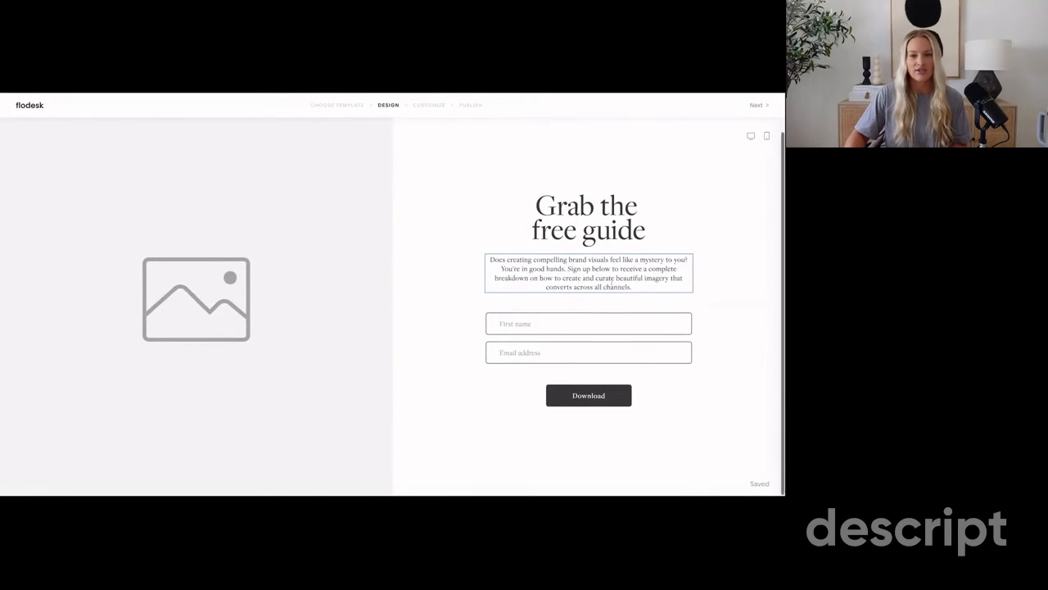
Fill the form's empty image area with the "Buying & Selling Simultaneously" tablet mockup picture
click(600, 283)
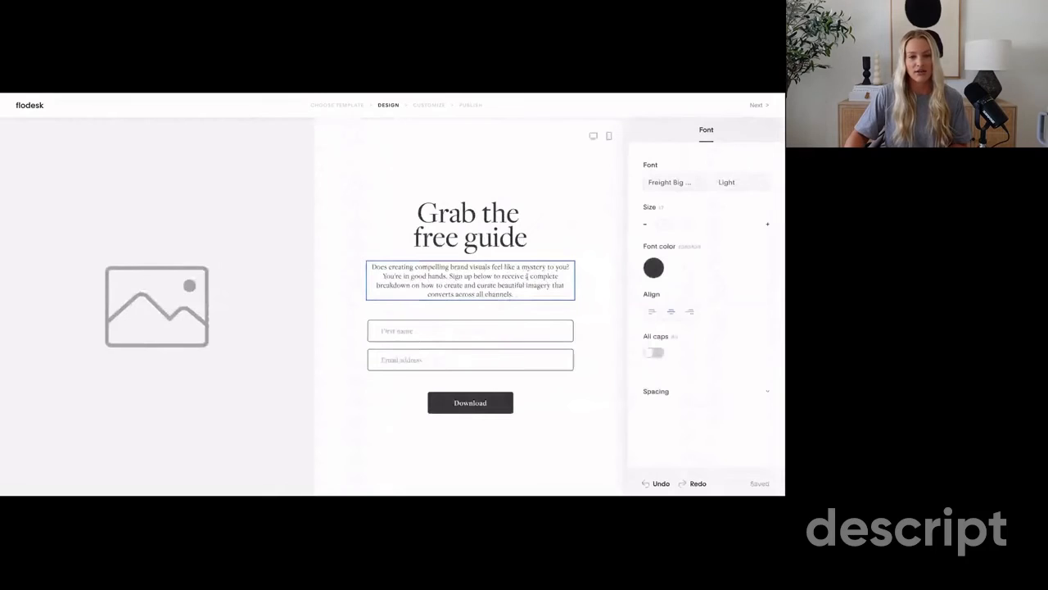
key(ctrl+a)
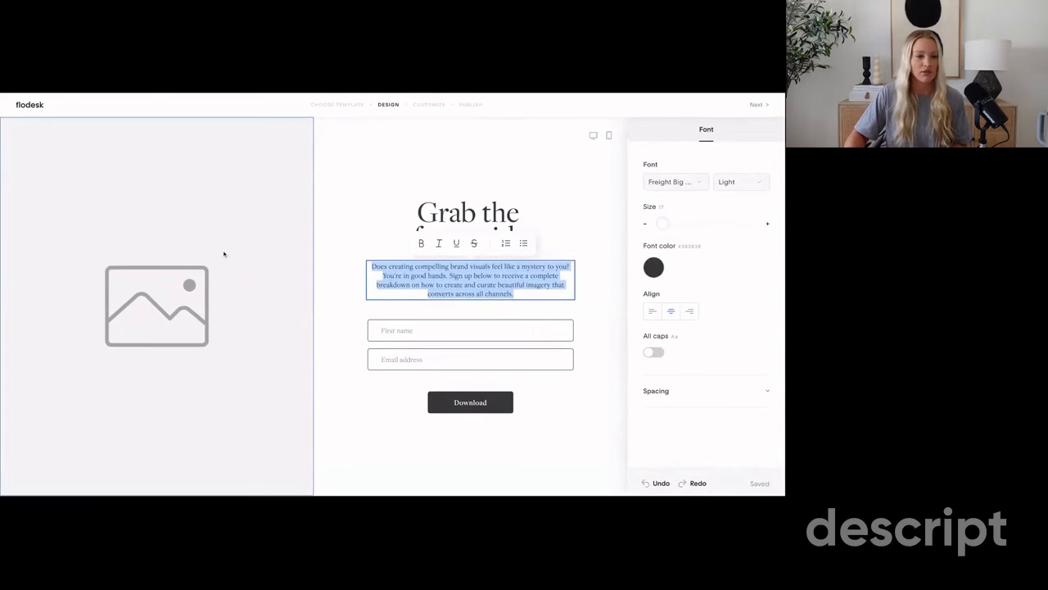
click(196, 262)
click(706, 236)
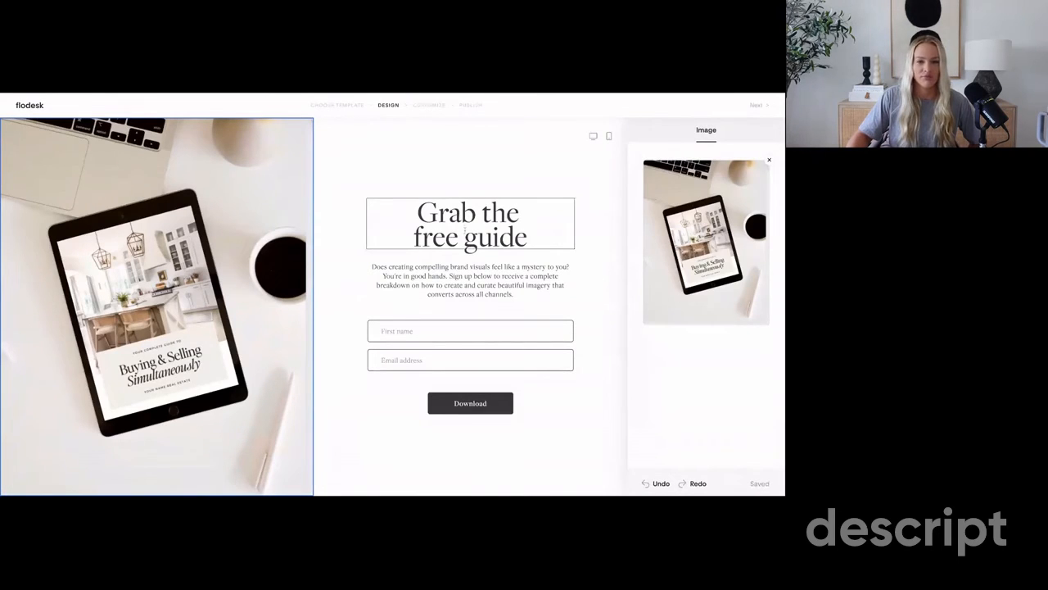
Make the First name field of the opt-in form required
click(464, 233)
click(444, 357)
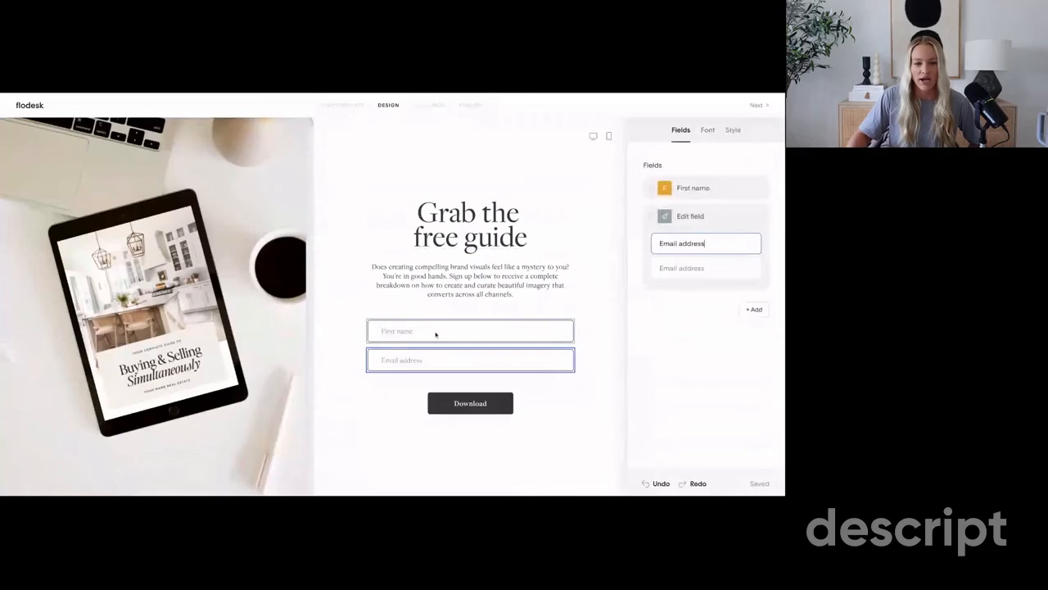
click(439, 331)
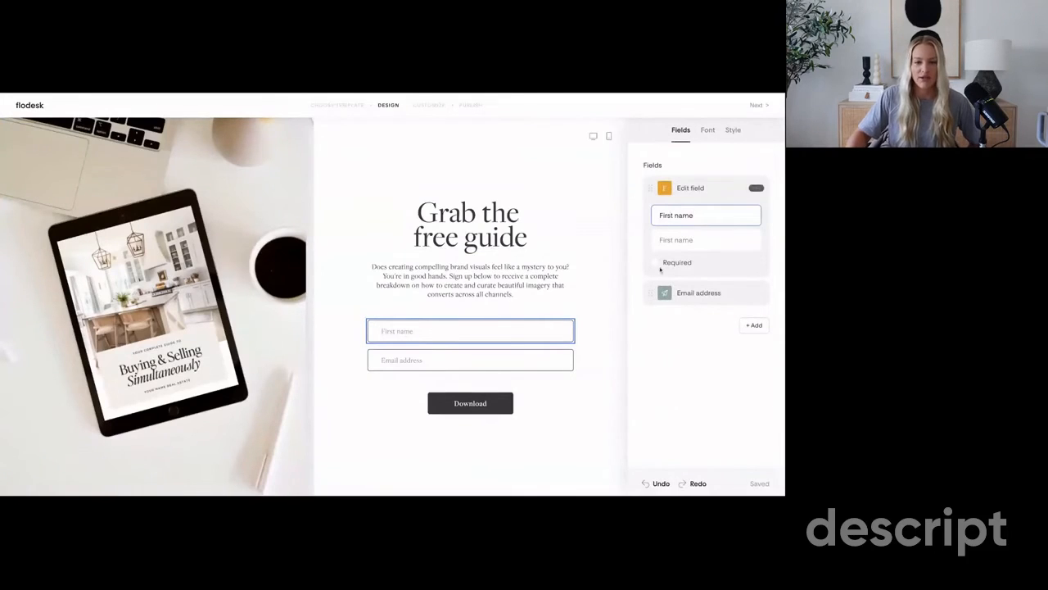
click(655, 263)
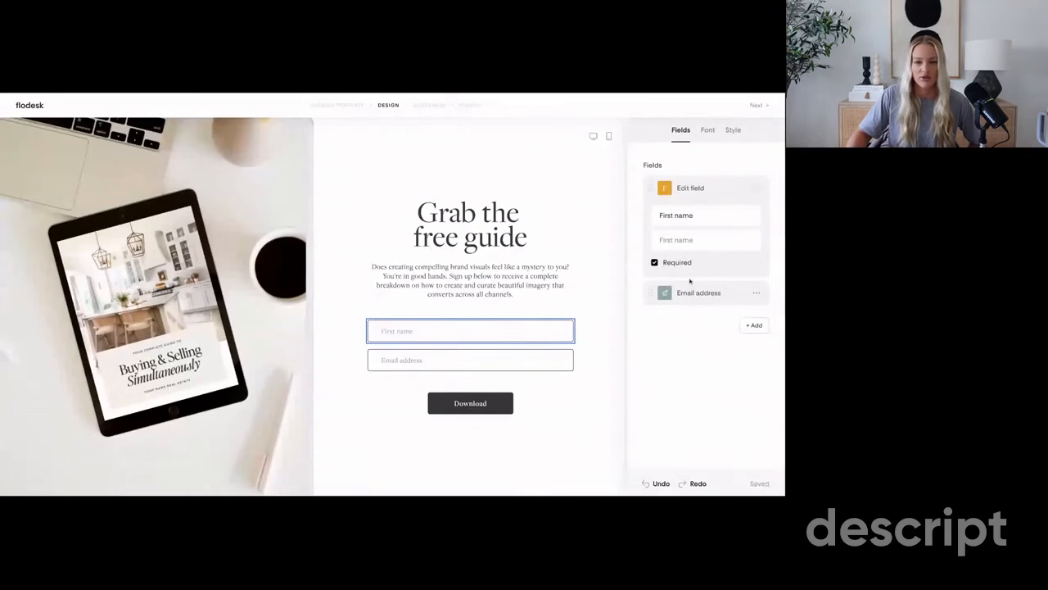
Add a Last name field to the form and place it between First name and Email address
click(759, 326)
click(736, 357)
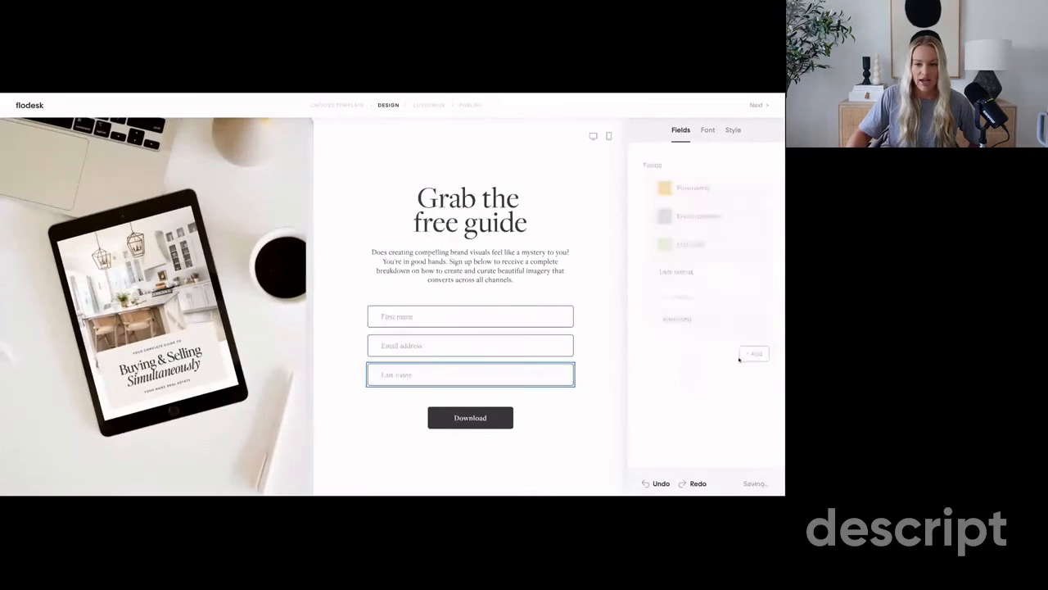
drag(644, 244, 655, 217)
click(701, 320)
Try out a custom form field, browsing the data fields it can map to, and delete it
click(754, 336)
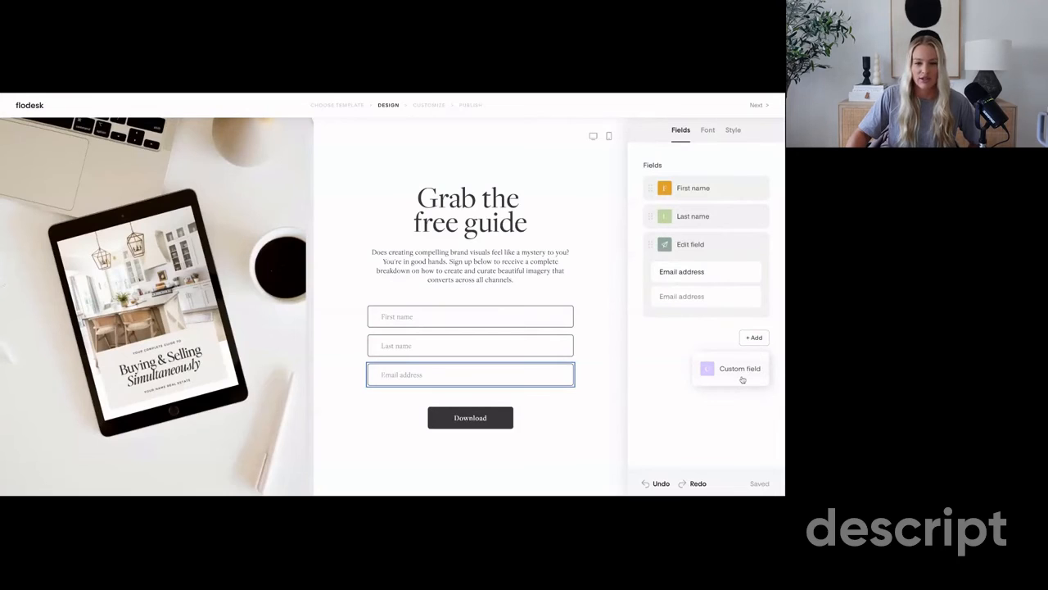
click(721, 368)
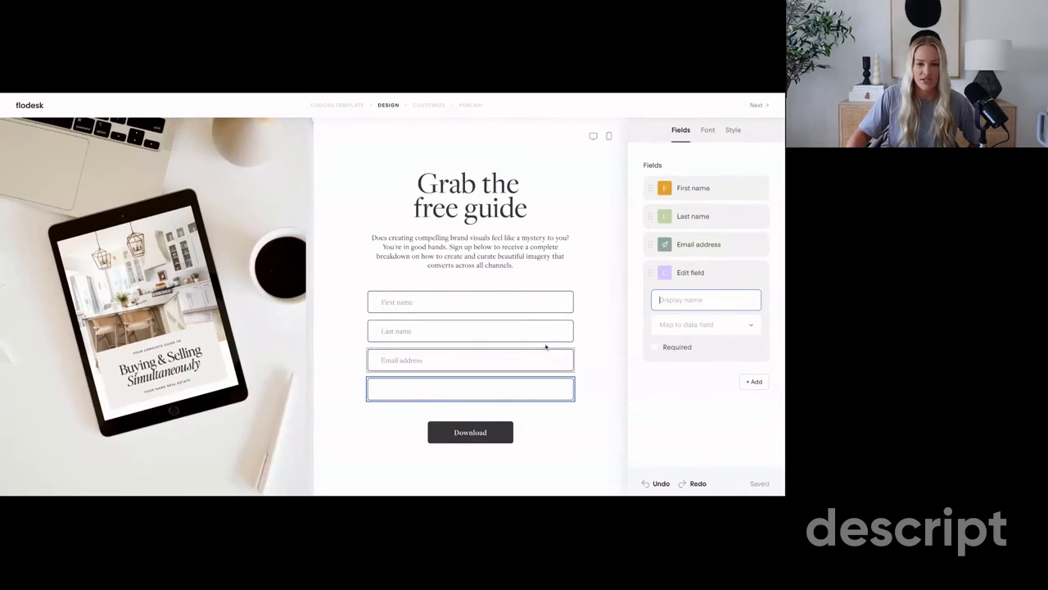
click(680, 301)
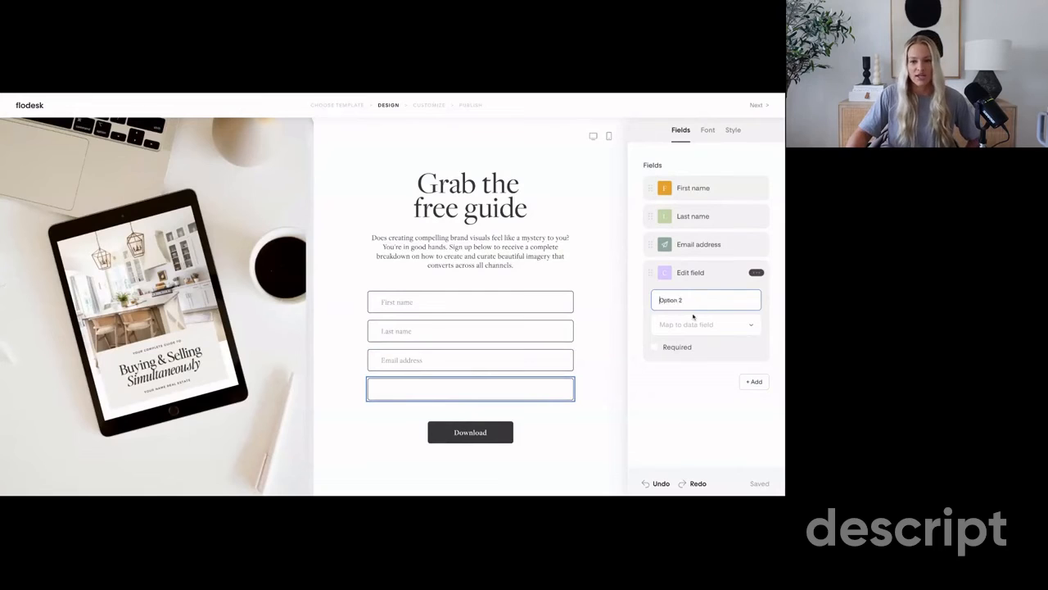
click(703, 324)
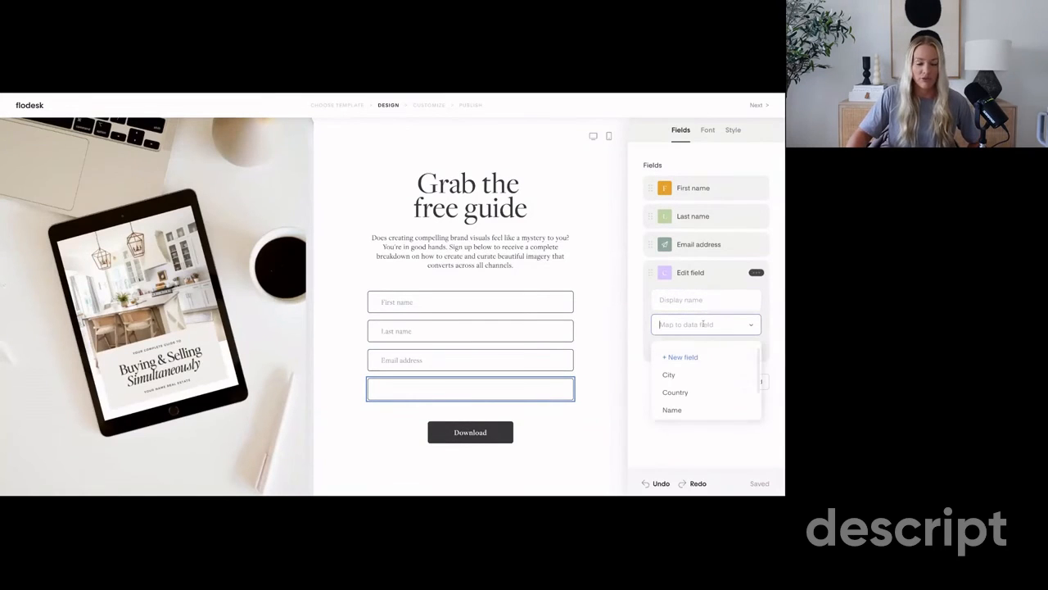
scroll(688, 379, down, 2)
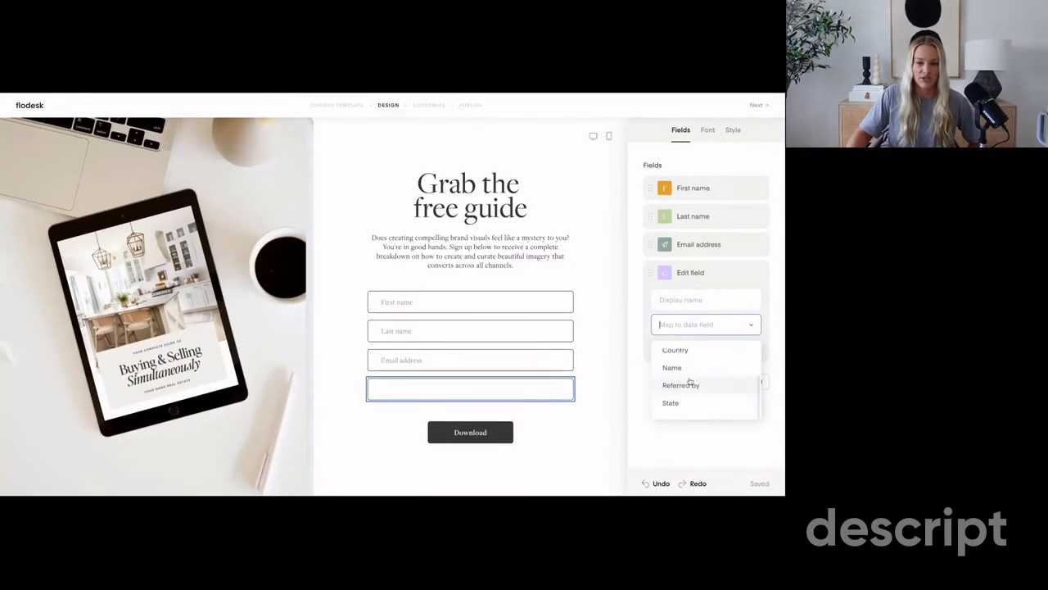
scroll(693, 380, up, 2)
click(756, 274)
click(756, 273)
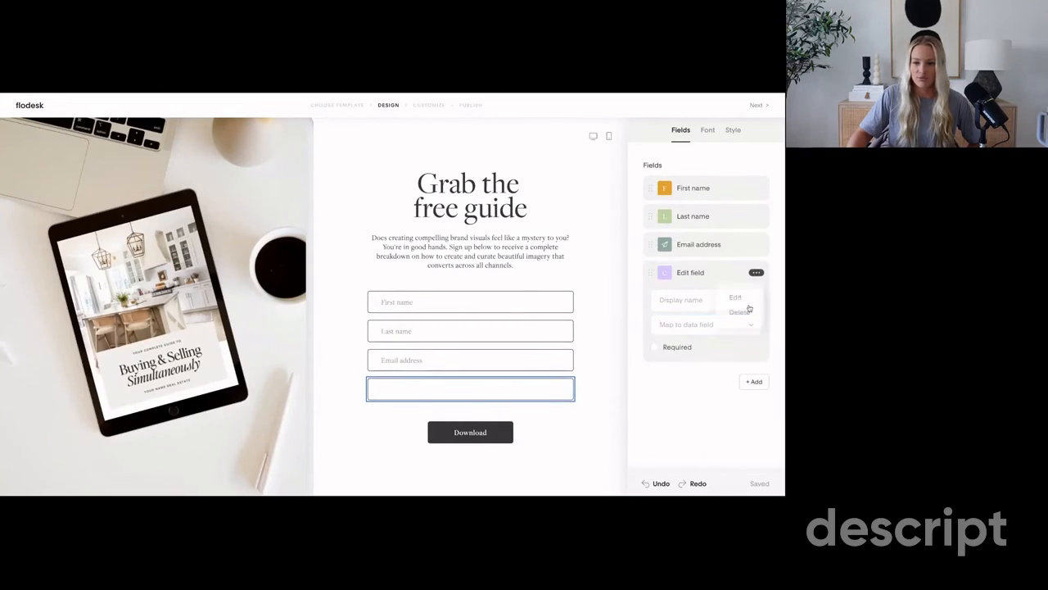
click(750, 311)
Publish the form without double opt-in or opt-in notifications, displaying a success message after submission, and select its share link
click(756, 106)
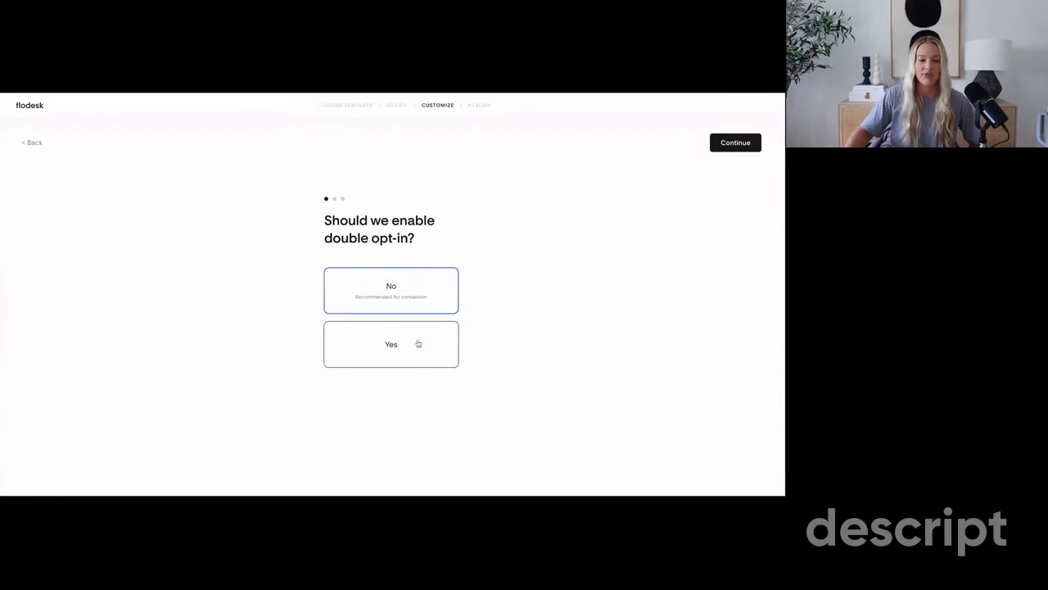
click(729, 146)
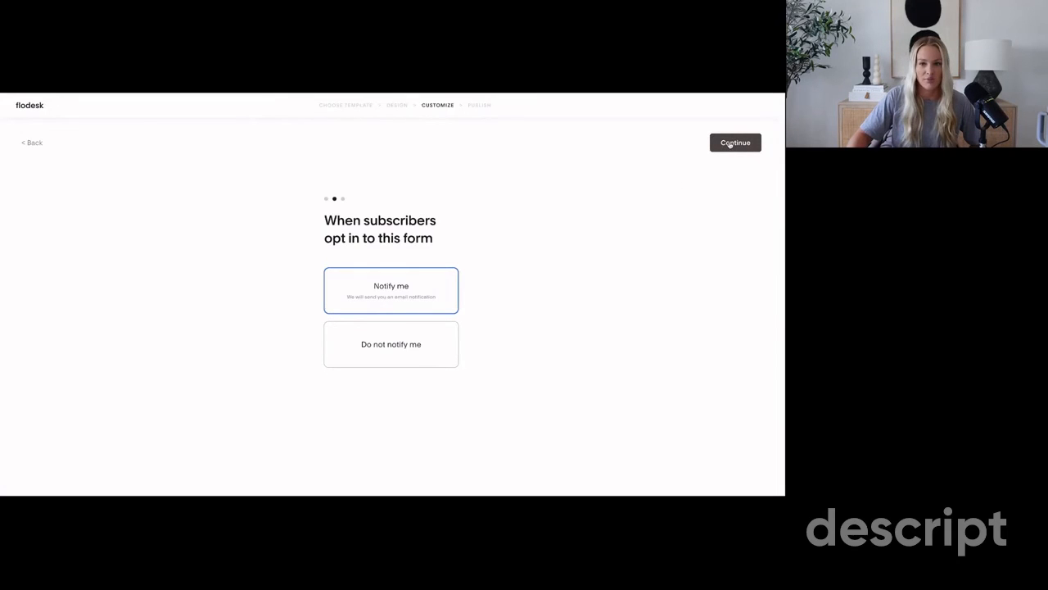
click(408, 341)
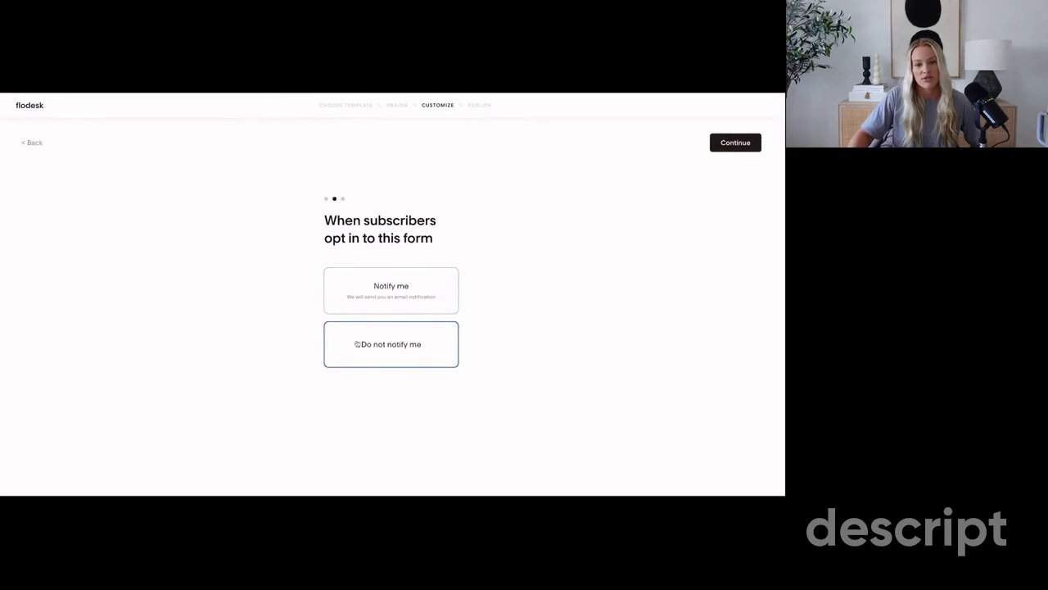
click(731, 145)
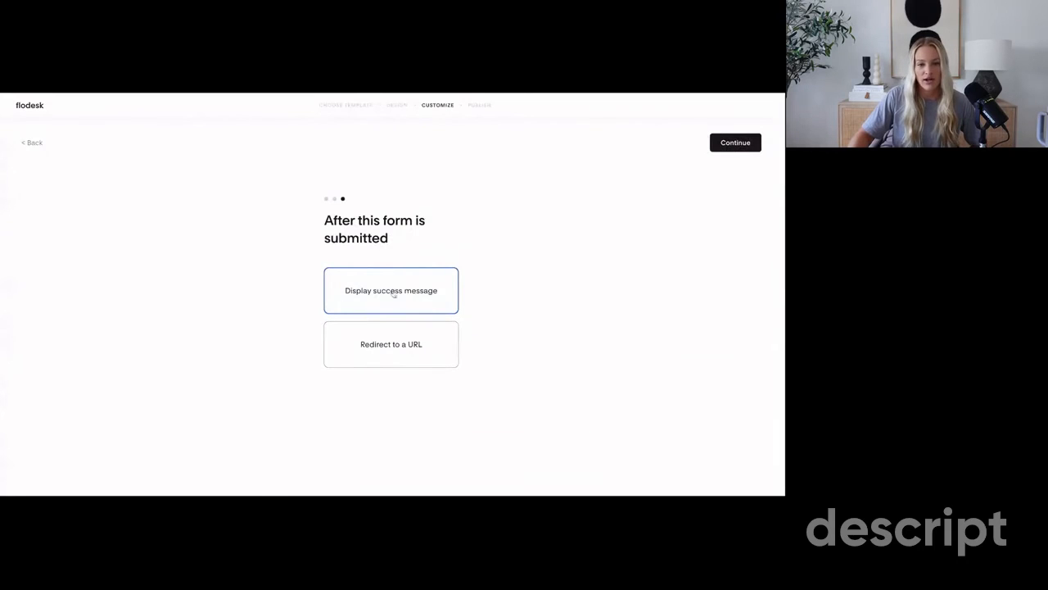
click(731, 146)
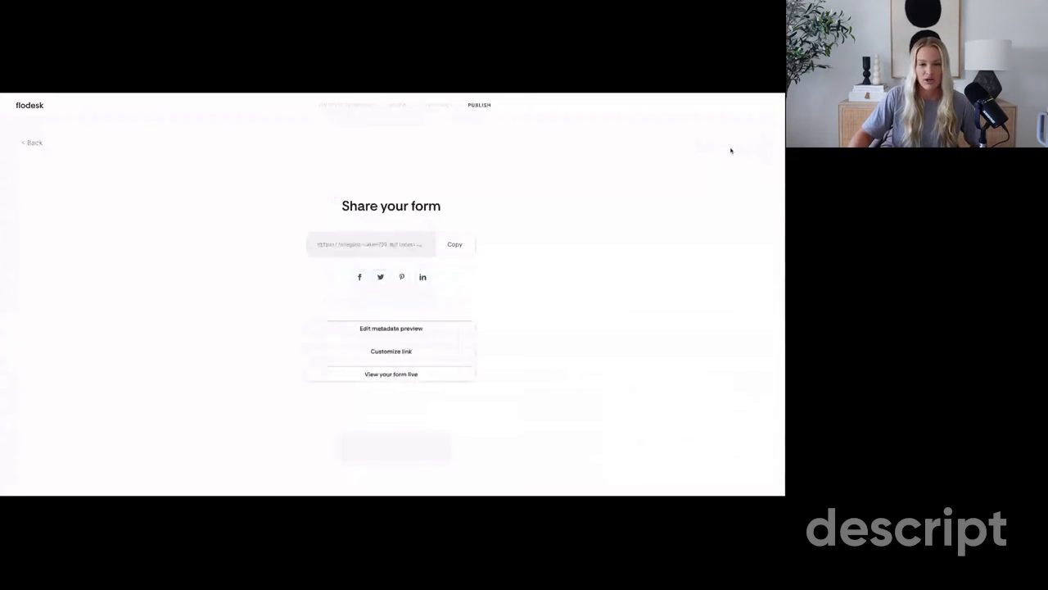
click(396, 244)
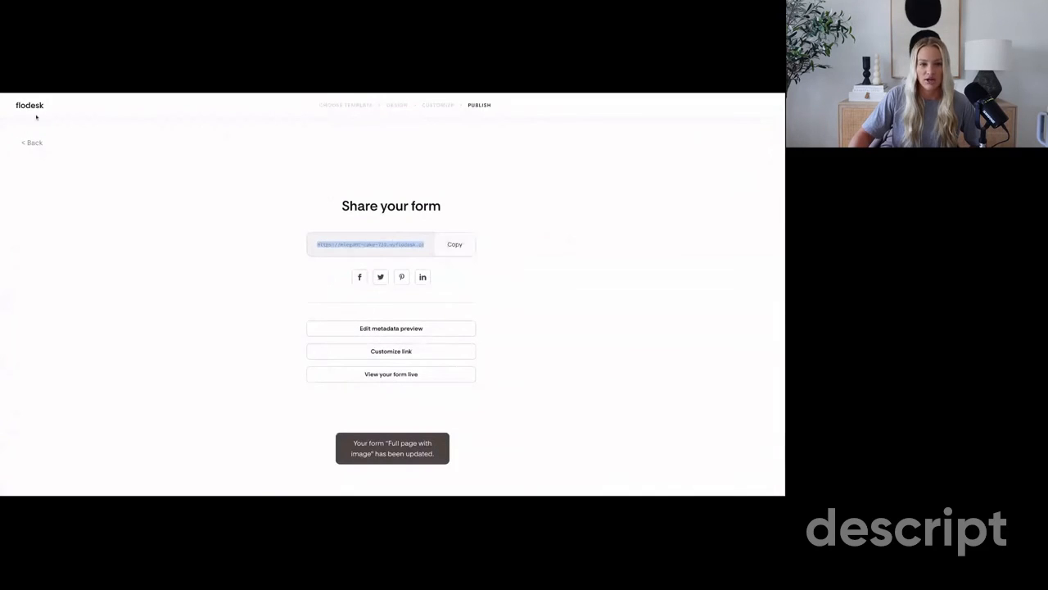
click(32, 143)
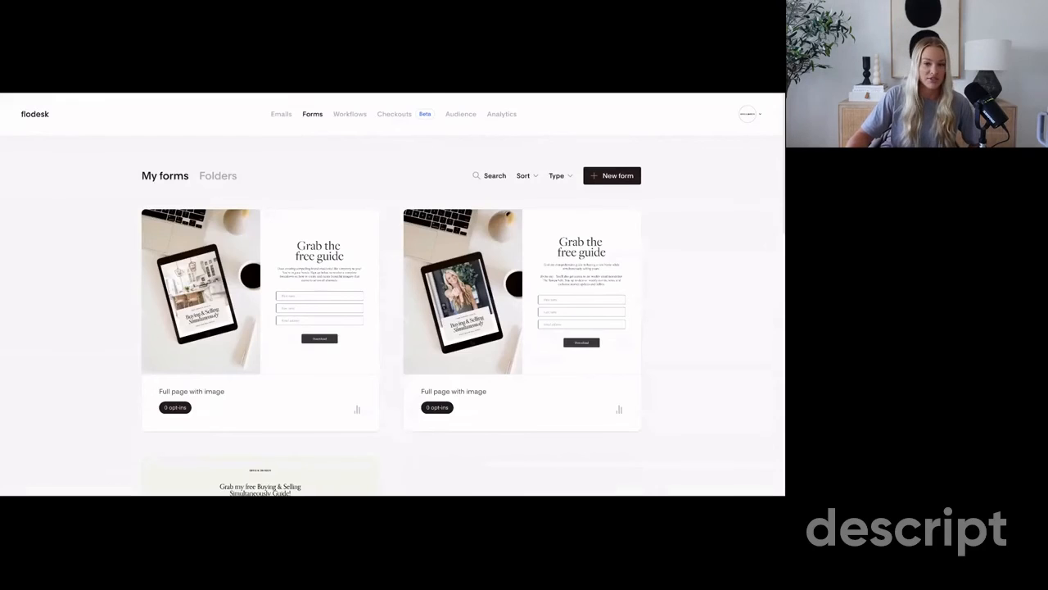
Start a new workflow from the "Lead Magnet Delivery" template
click(350, 118)
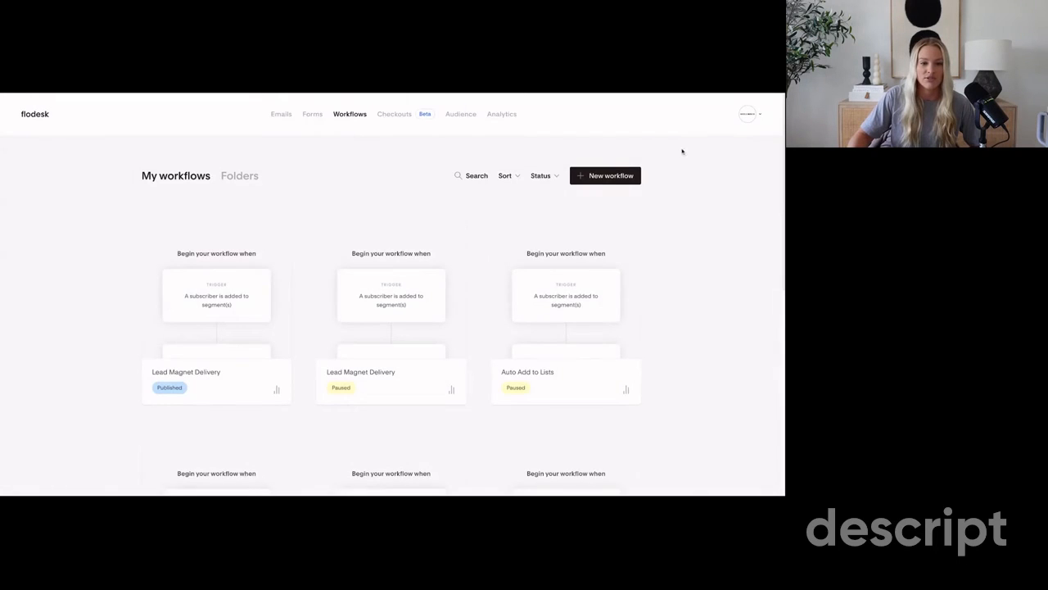
click(607, 177)
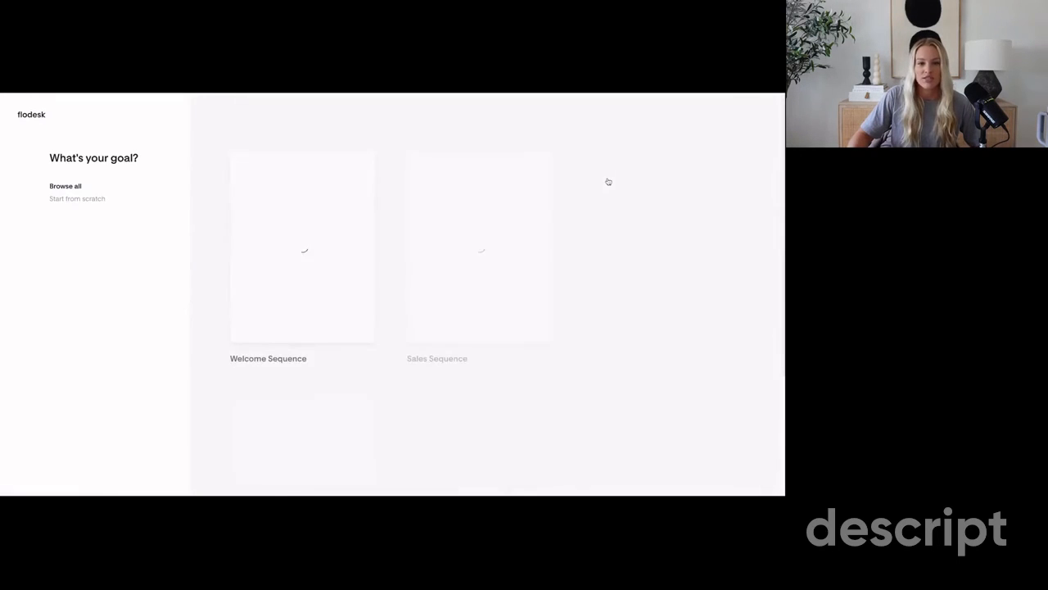
scroll(607, 180, down, 3)
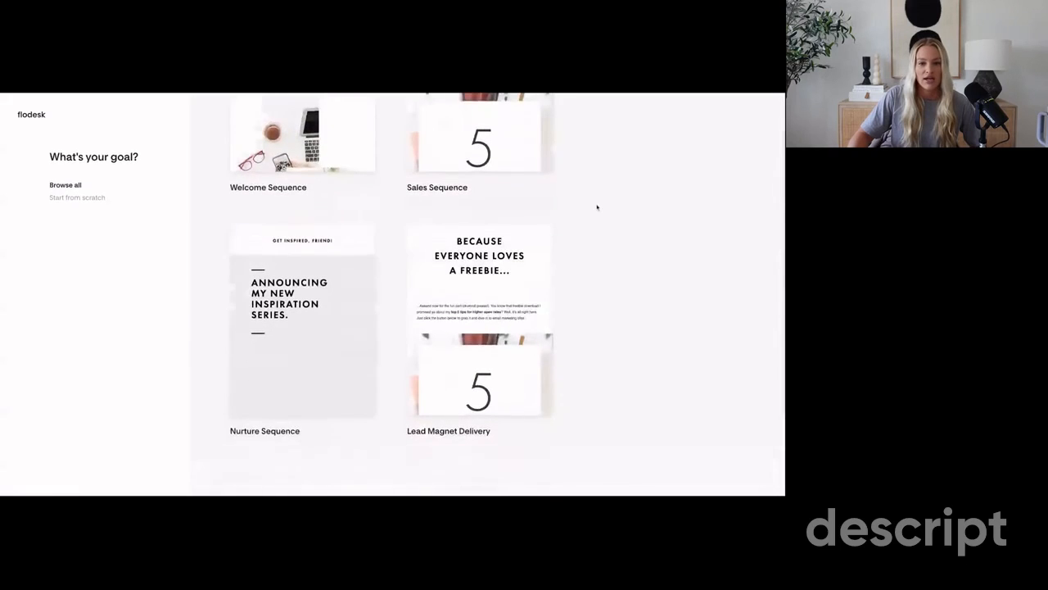
click(487, 325)
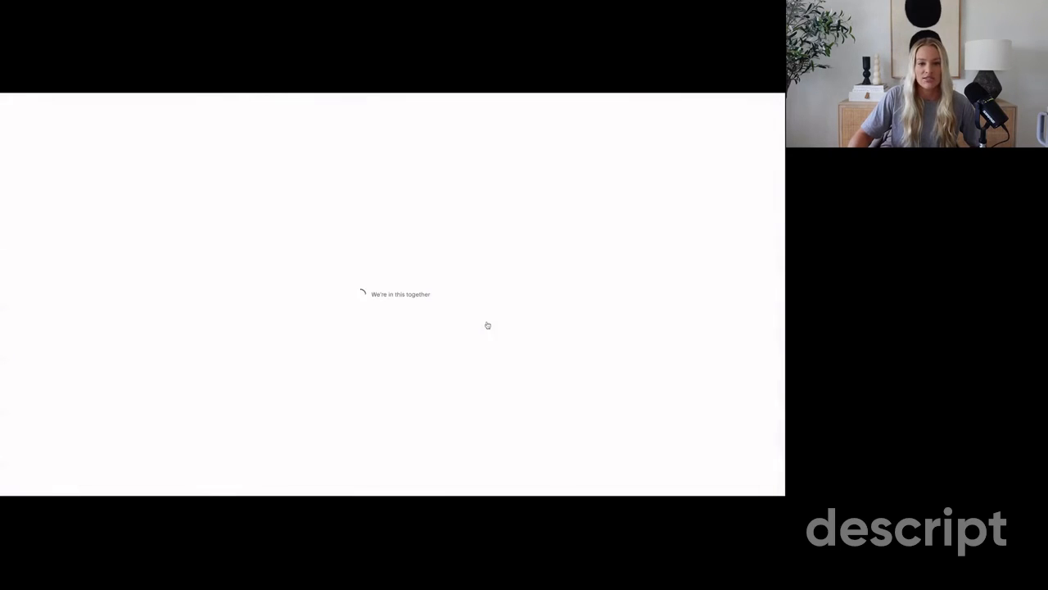
click(470, 347)
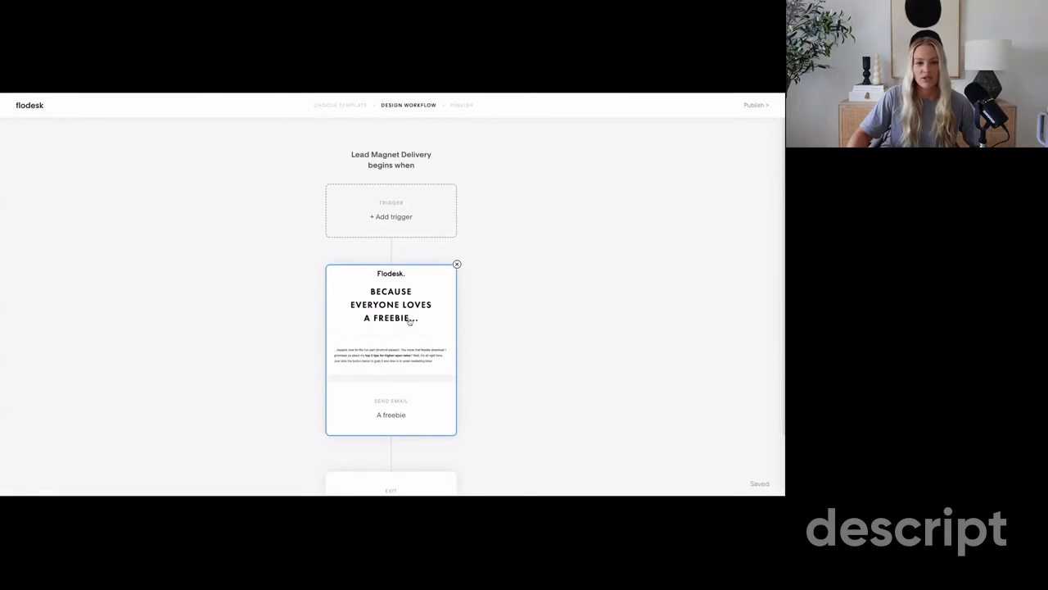
Set the workflow trigger to a subscriber being added to the "Buying & Selling Guide" segment
click(393, 218)
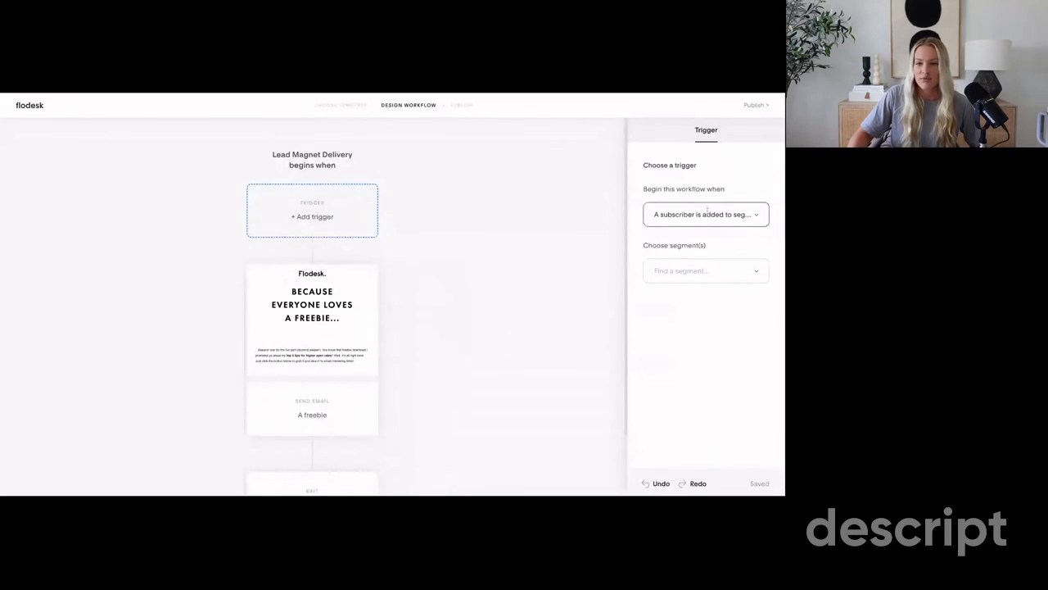
click(677, 271)
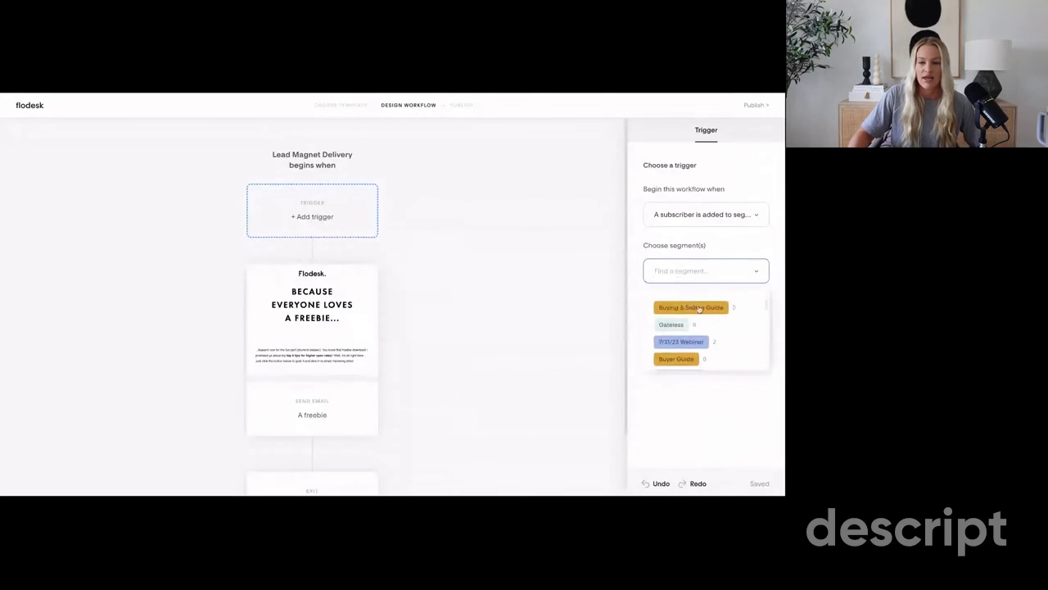
click(705, 308)
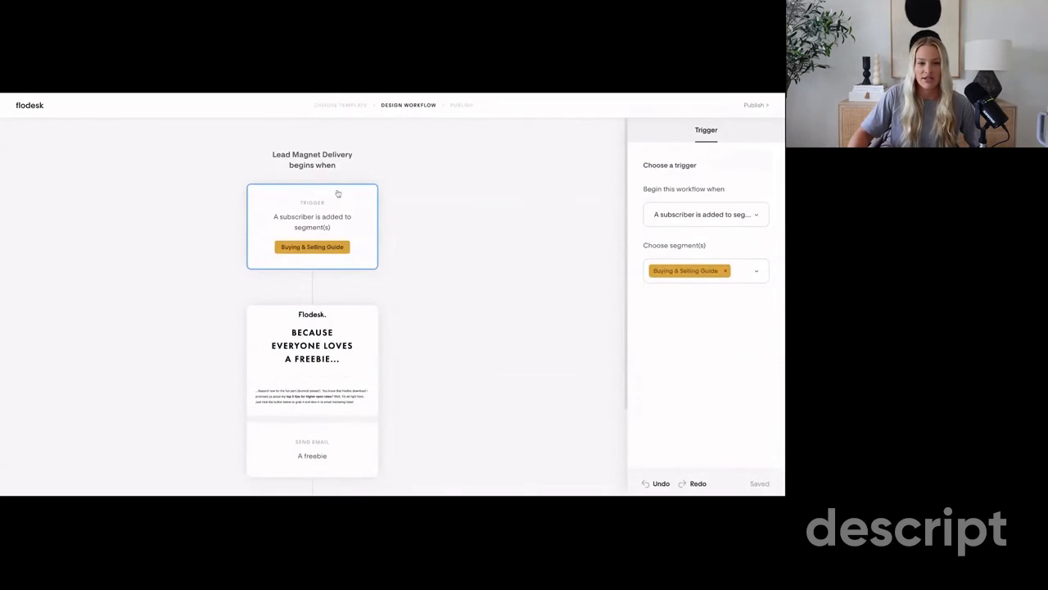
Open the workflow's "A freebie" email for editing and switch it to the new Layouts
click(315, 347)
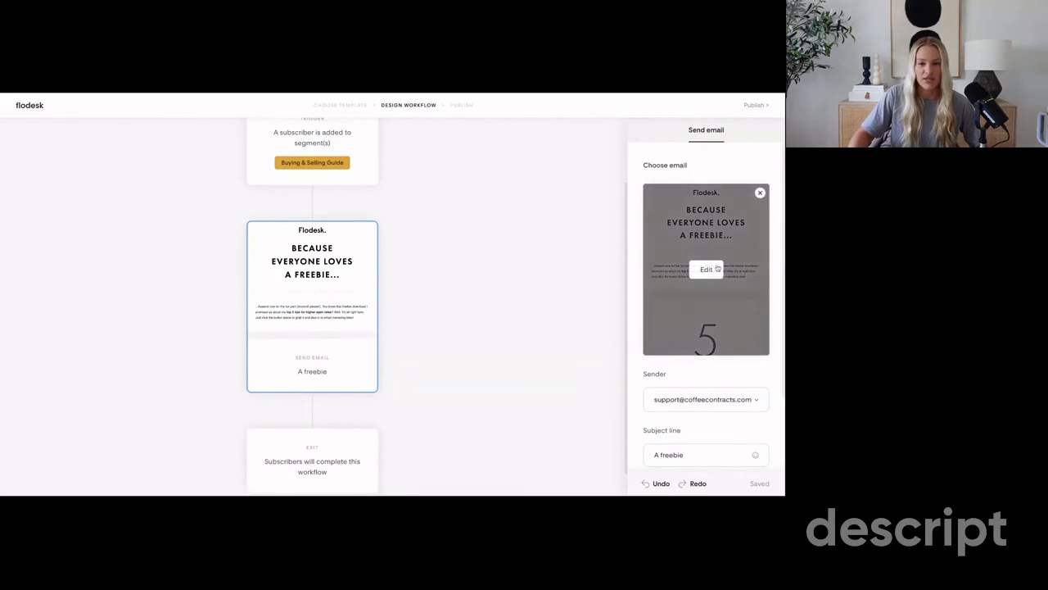
click(716, 273)
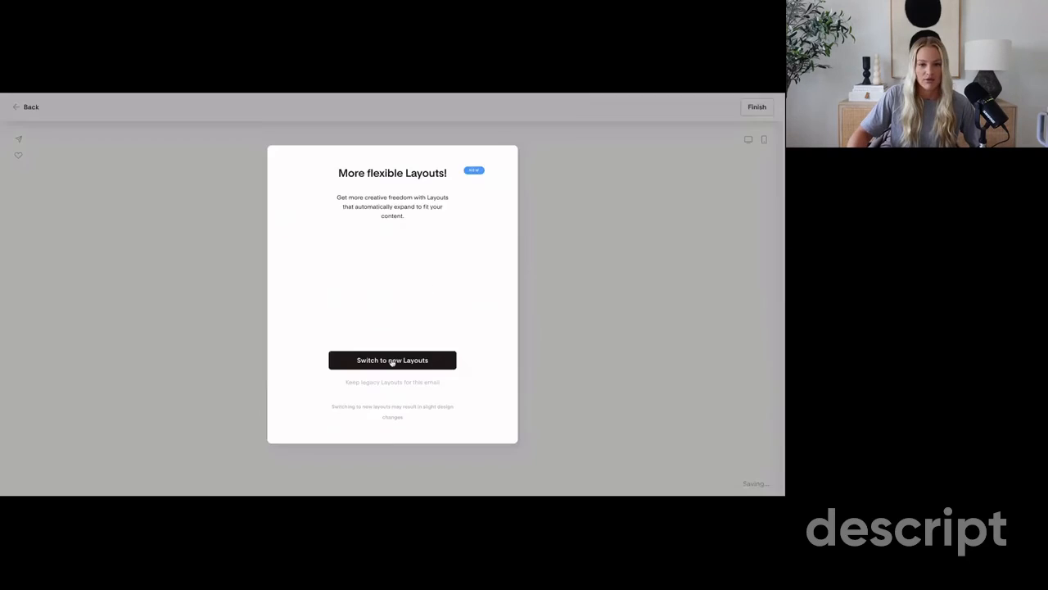
click(392, 360)
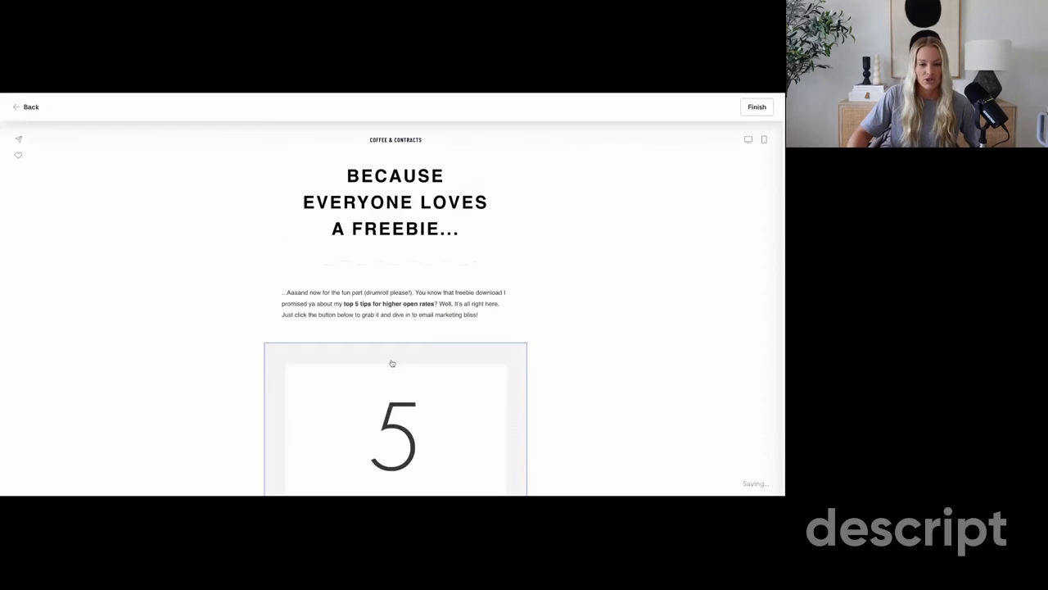
click(514, 349)
scroll(425, 227, up, 3)
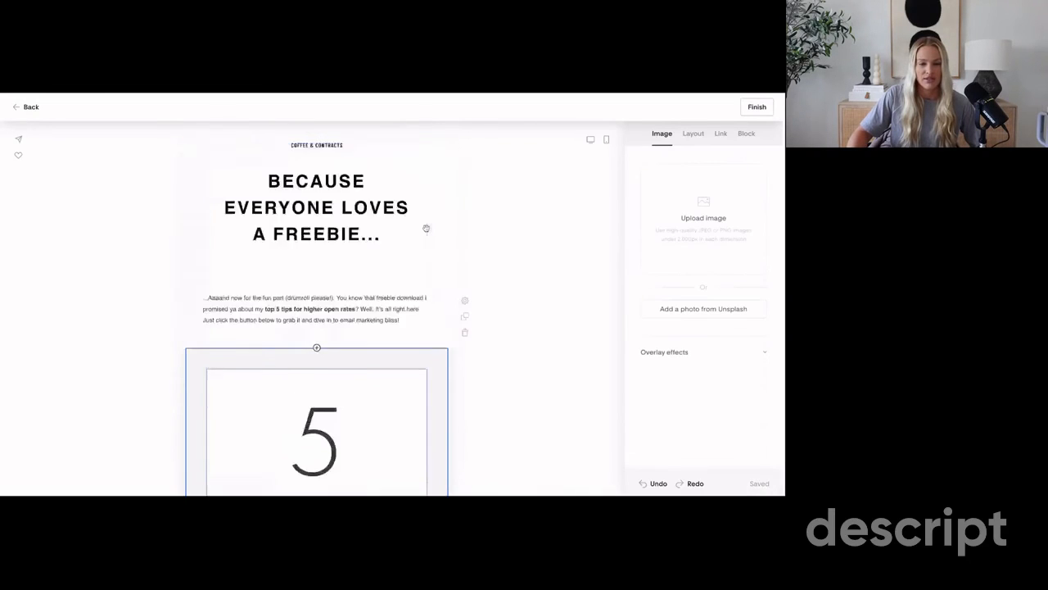
scroll(426, 228, down, 3)
scroll(336, 195, up, 3)
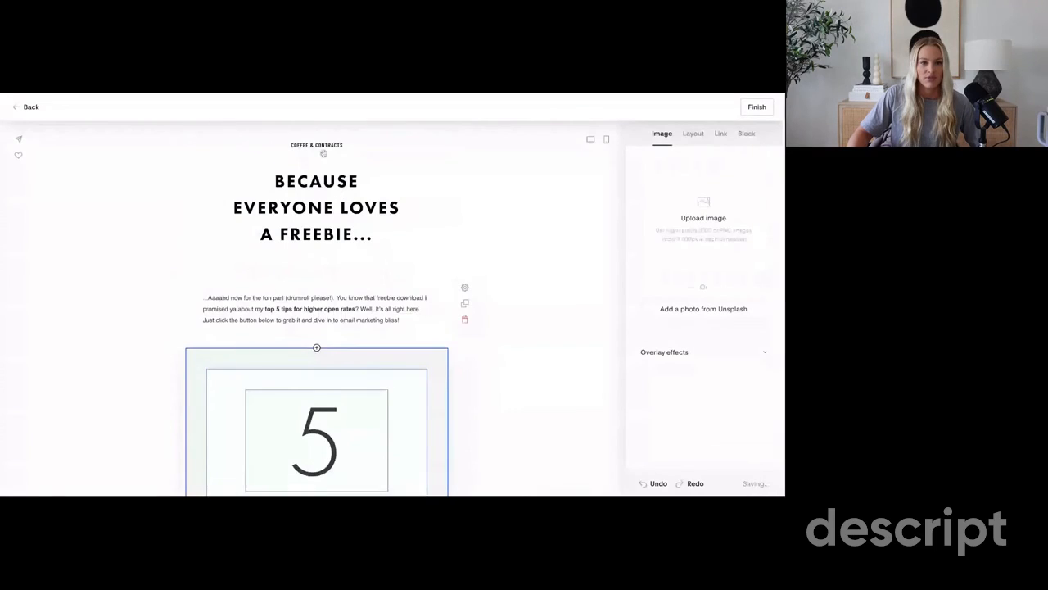
Examine the available block types above the email's logo and the settings of the logo block
click(303, 146)
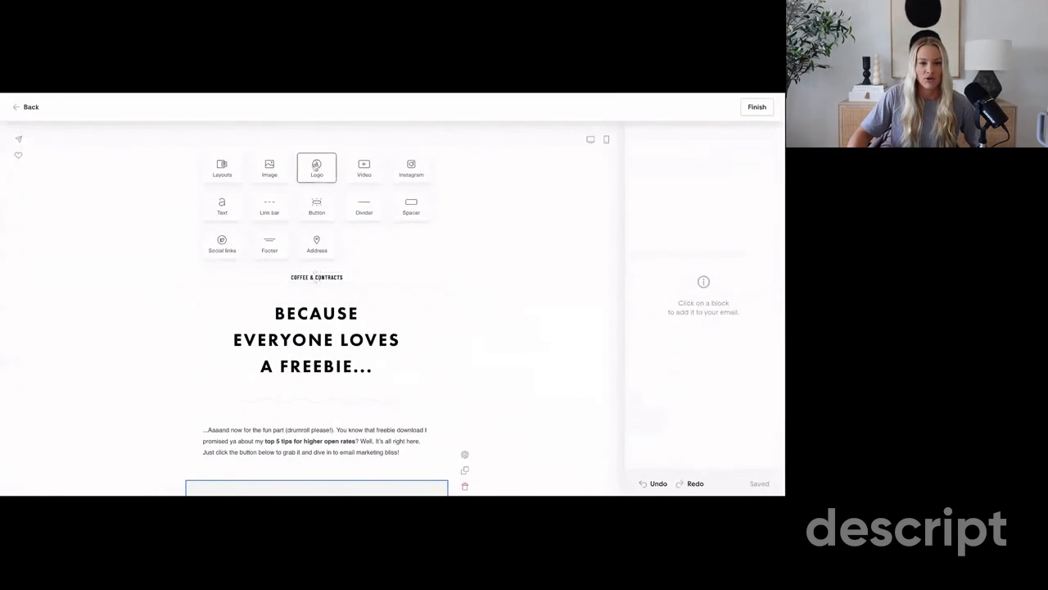
click(316, 167)
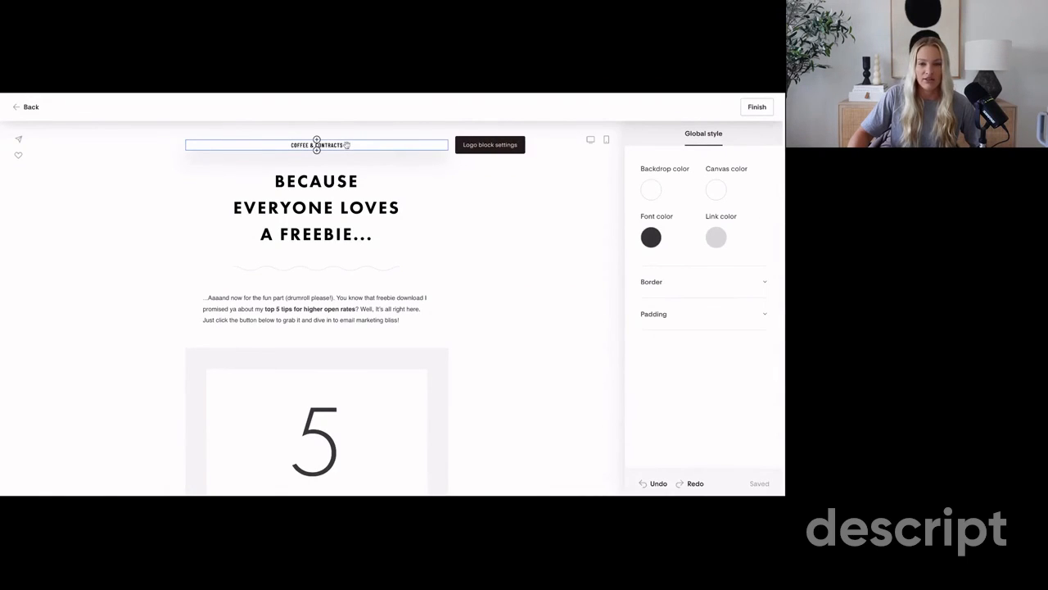
click(345, 145)
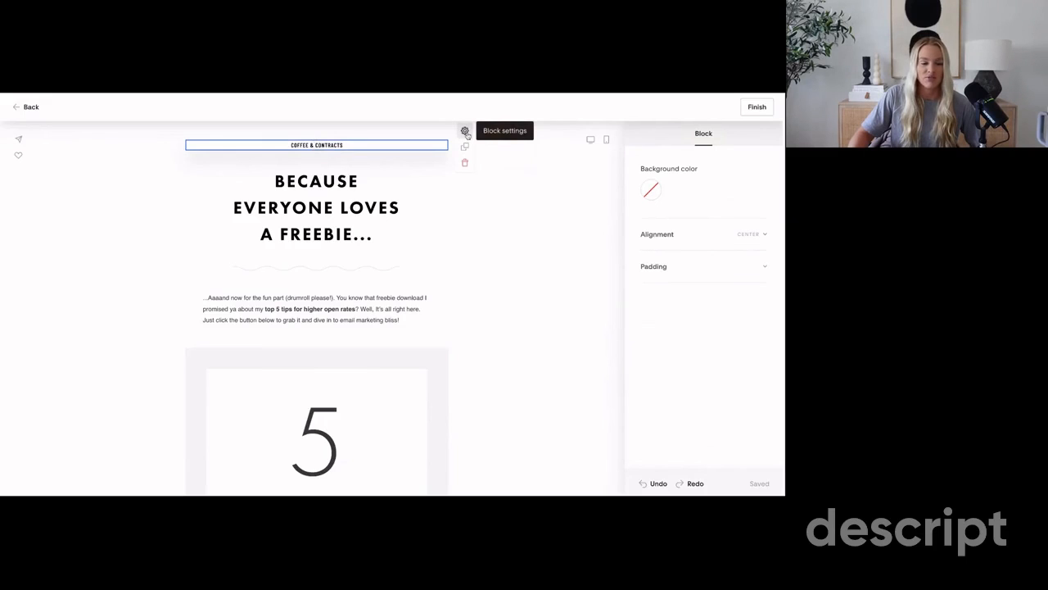
click(491, 213)
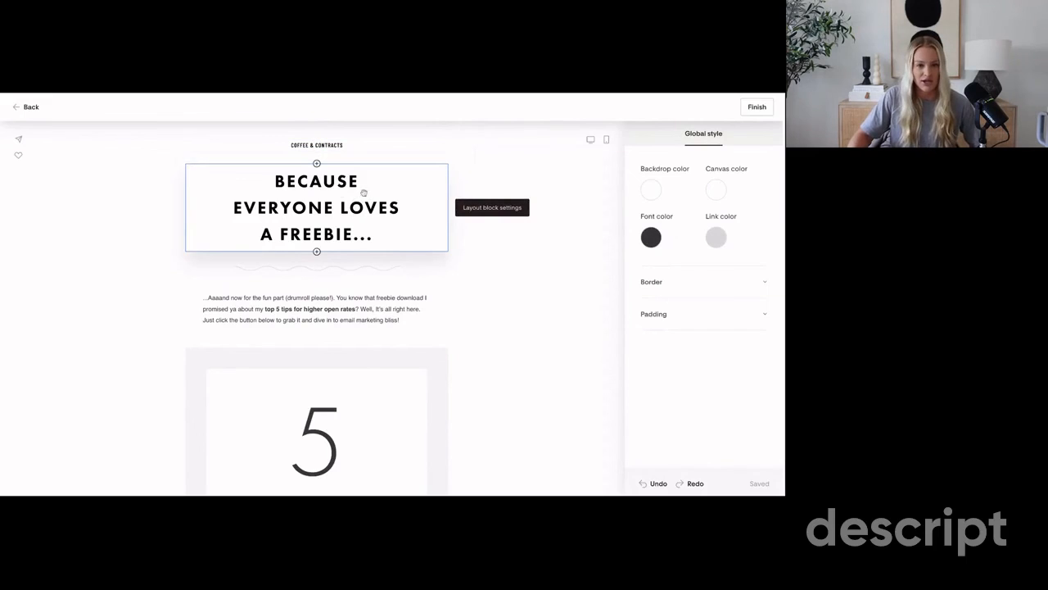
Delete the "Tips for Better Open Rates" layout block beneath the intro paragraph
scroll(372, 209, down, 1)
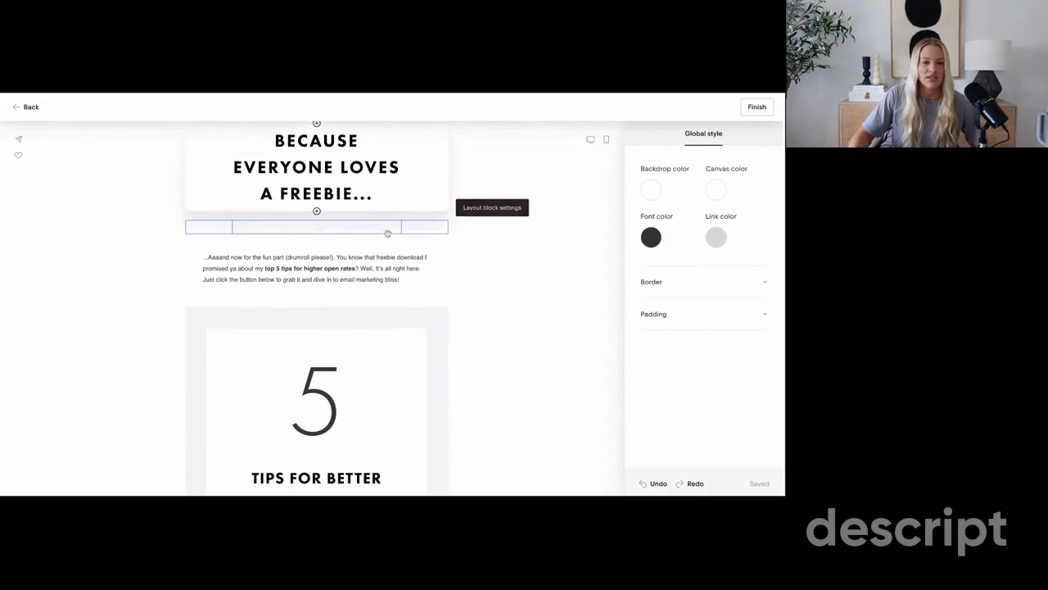
scroll(291, 270, down, 1)
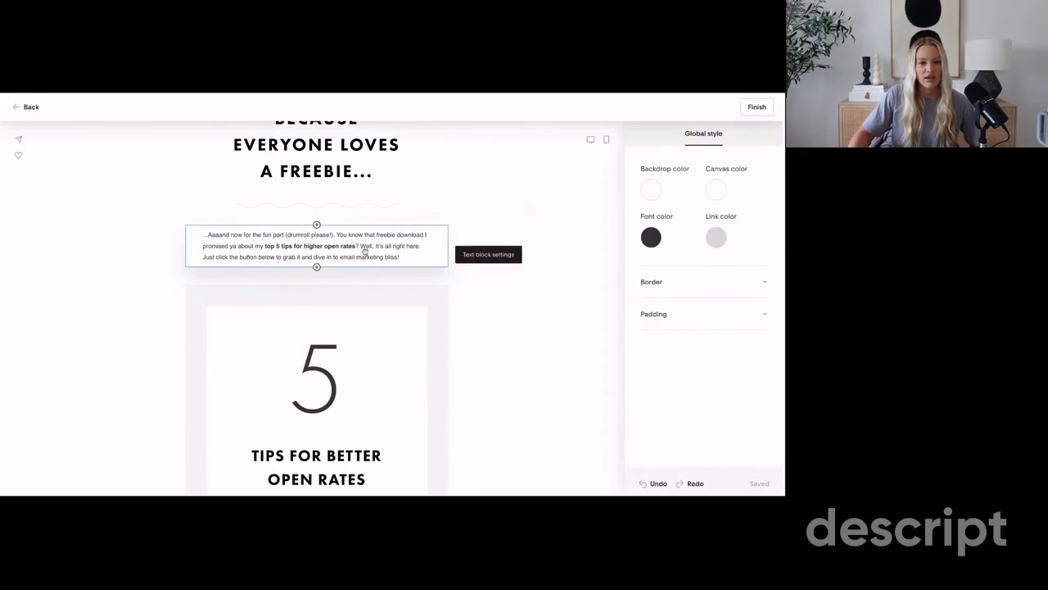
click(366, 246)
scroll(373, 246, down, 5)
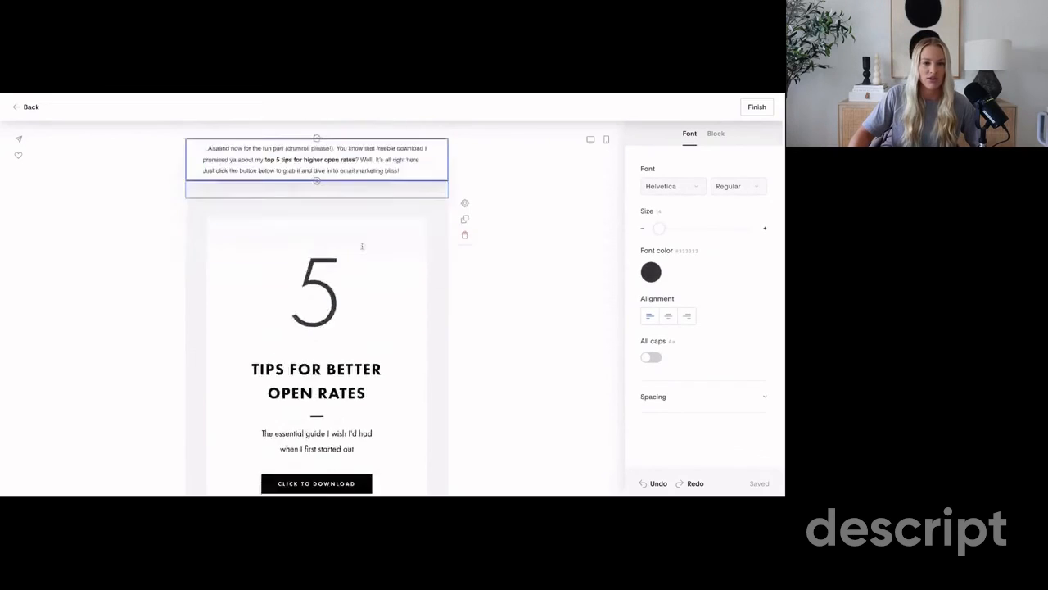
scroll(384, 236, up, 2)
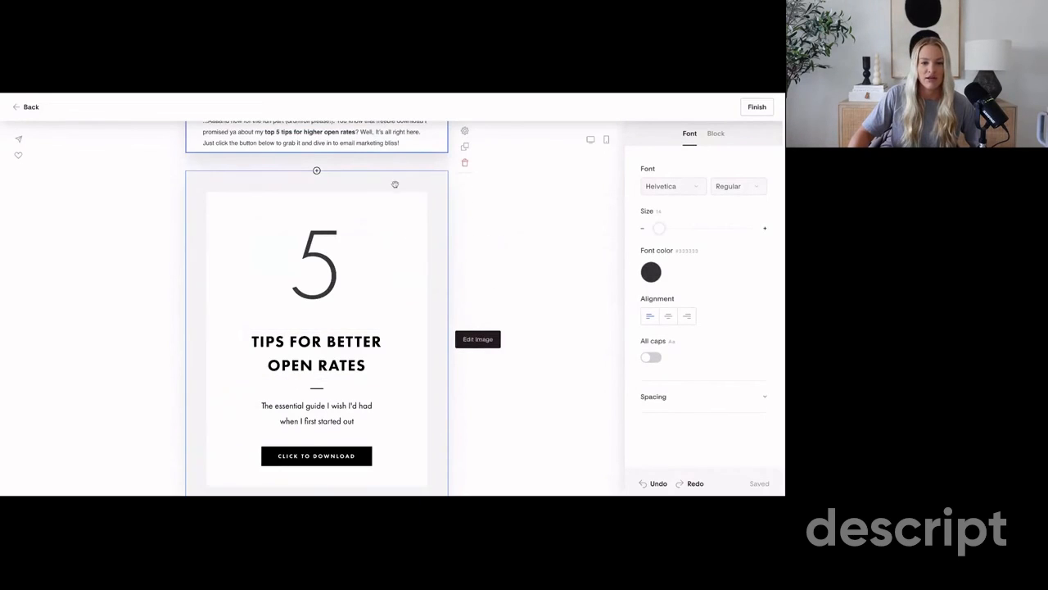
click(449, 234)
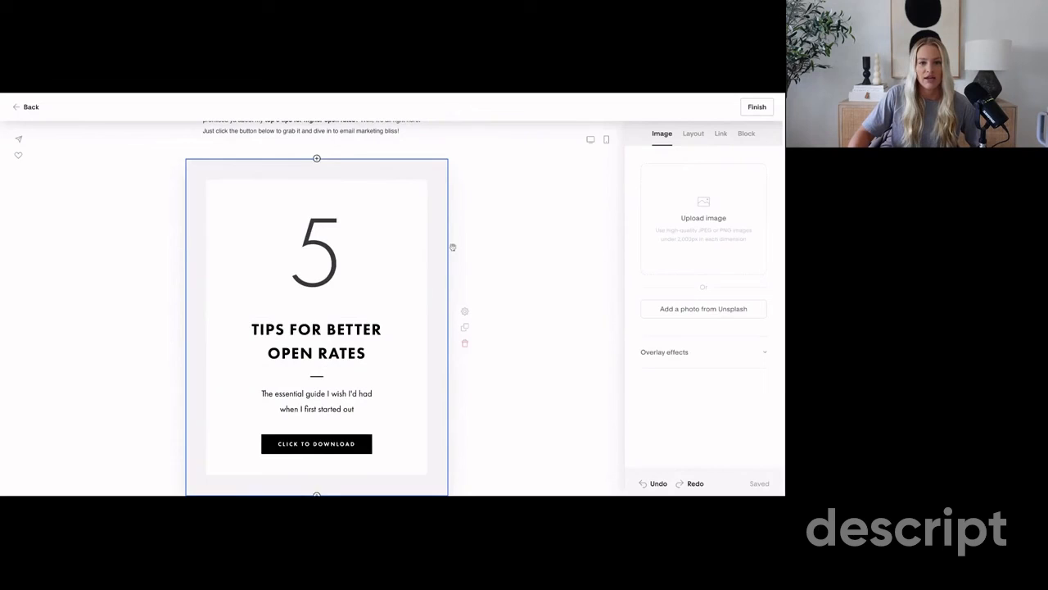
click(465, 345)
scroll(316, 246, up, 3)
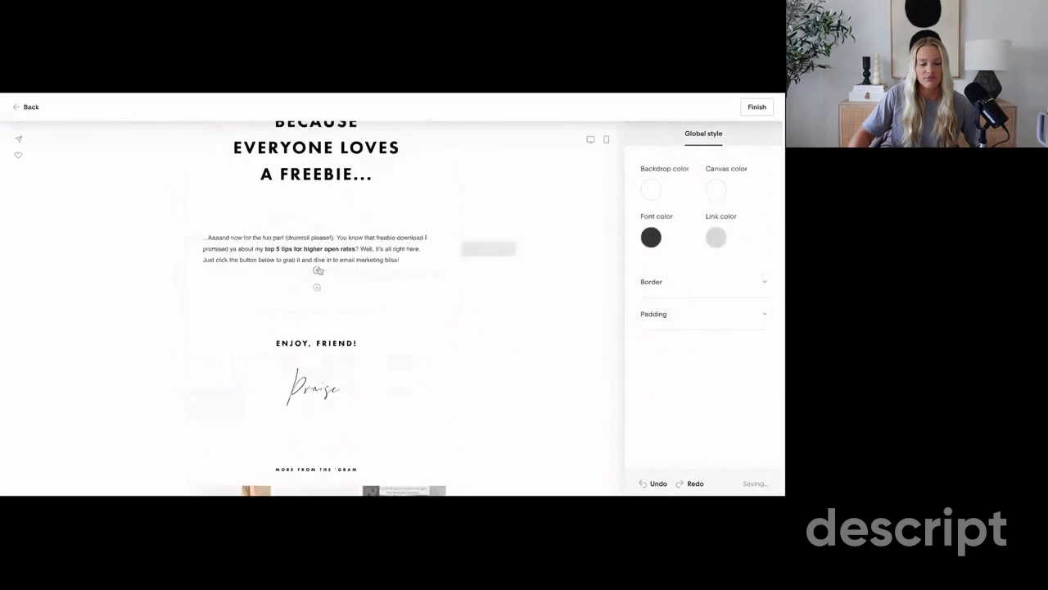
Add a button labelled "DOWNLOAD NOW!" below the intro paragraph, view its link options, and insert a spacer above it
click(317, 270)
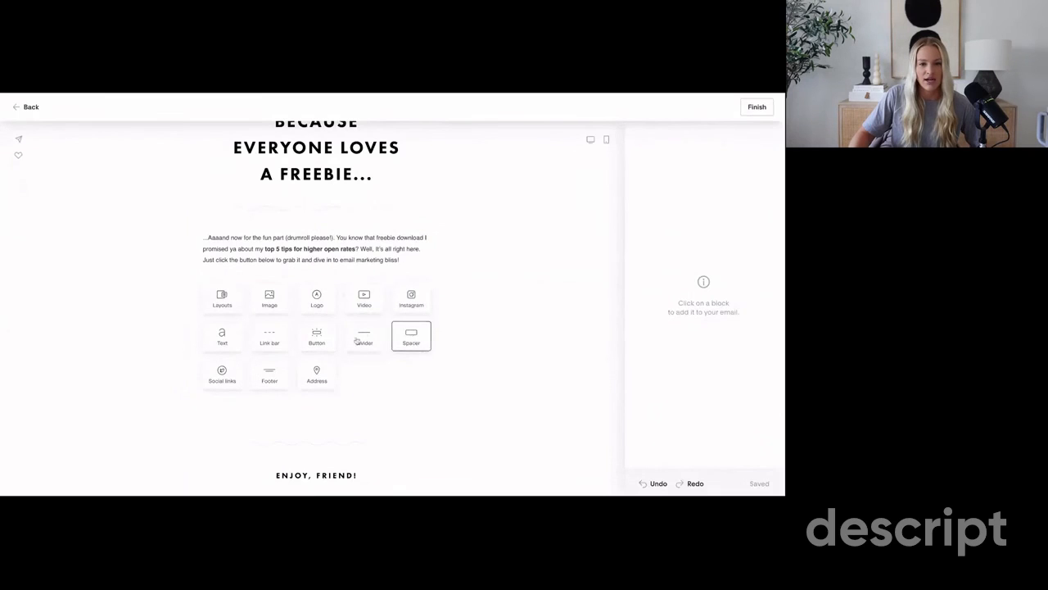
click(314, 339)
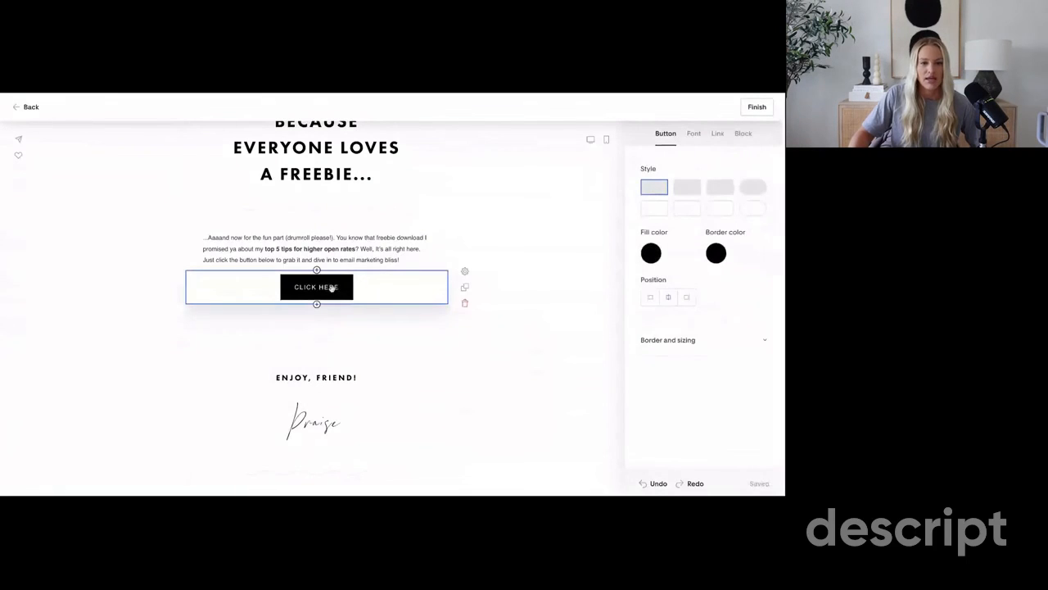
click(719, 136)
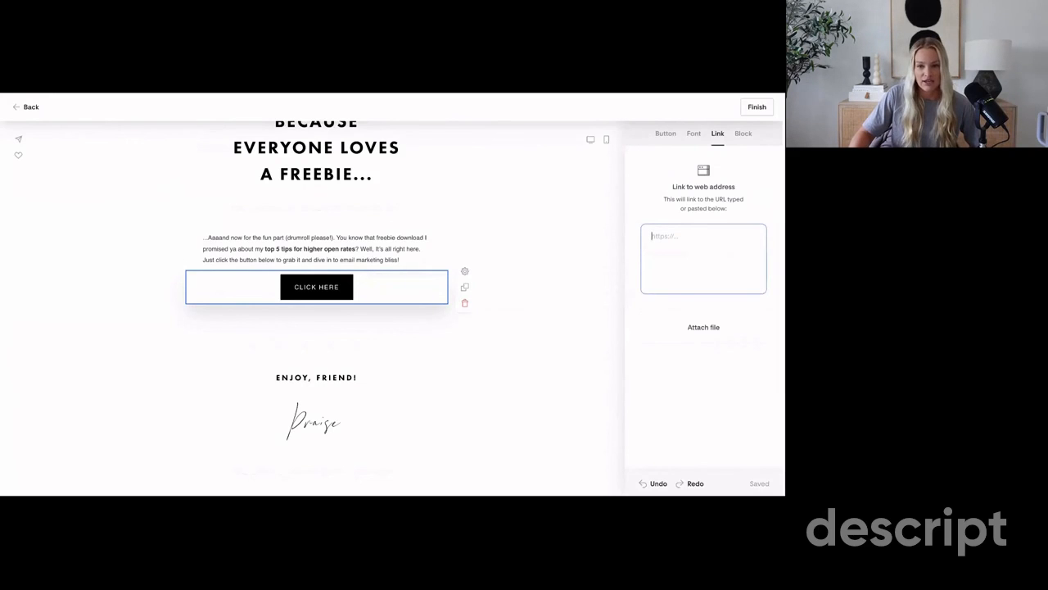
click(321, 290)
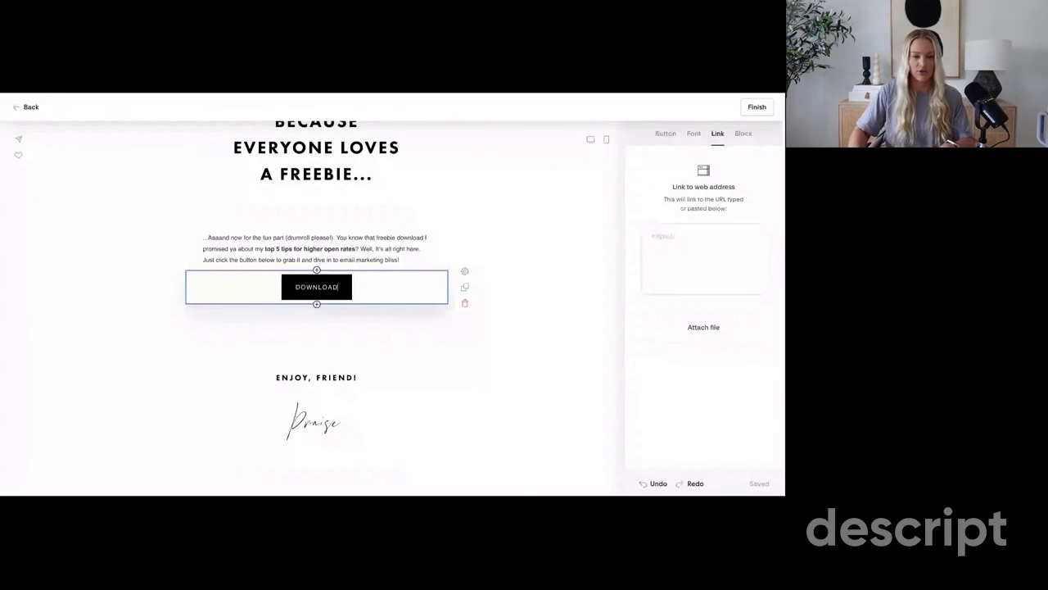
text(NOW!)
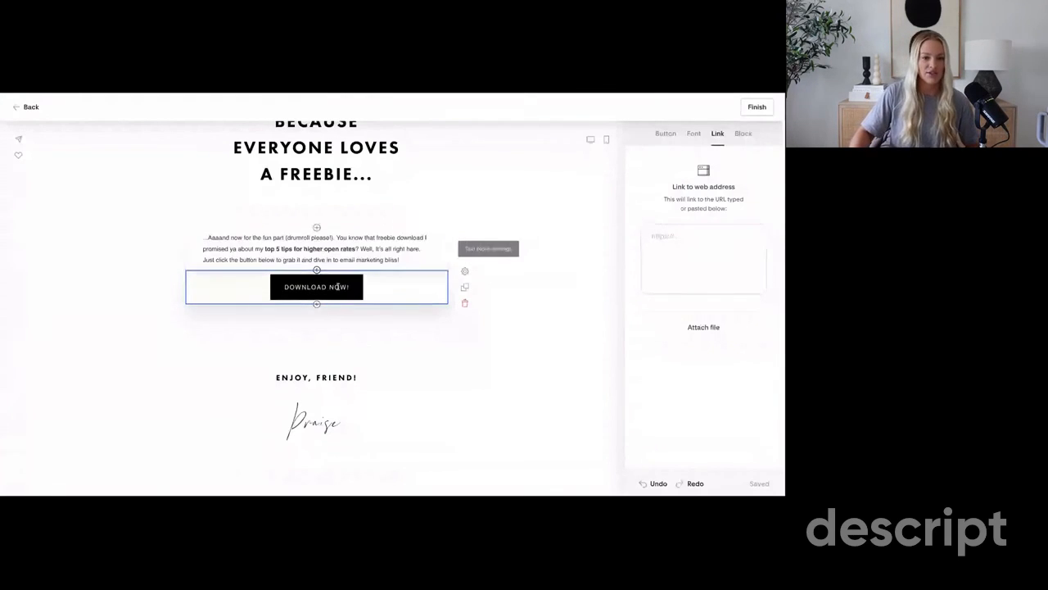
click(317, 270)
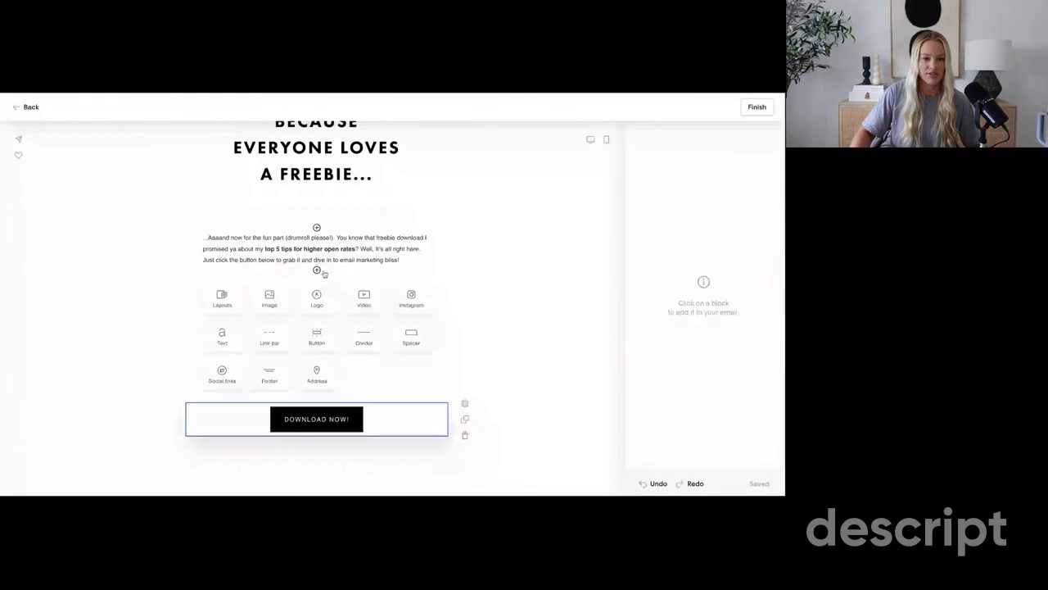
click(406, 344)
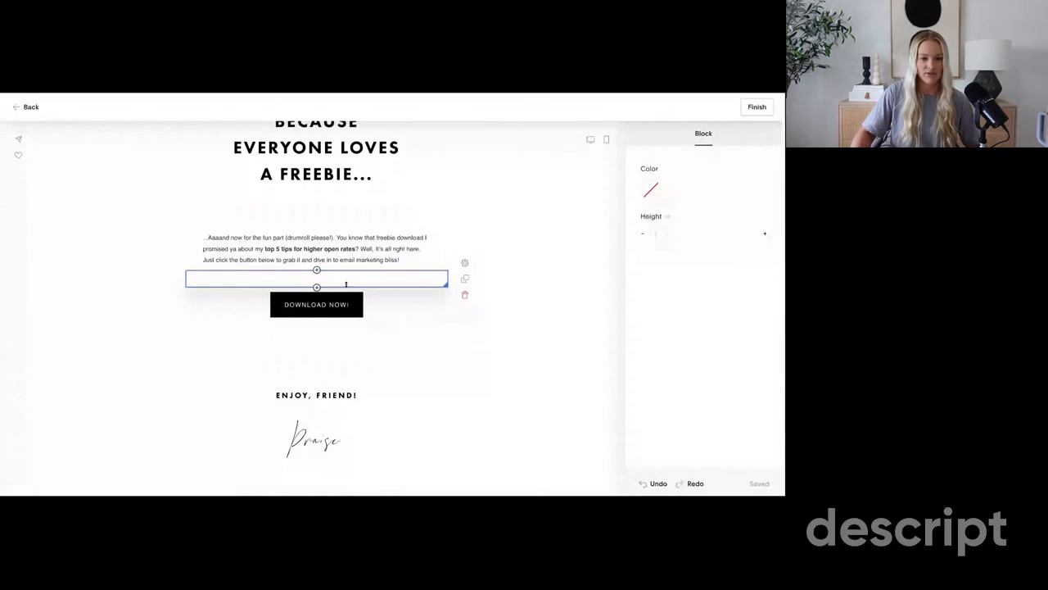
Replace the script signature under "Enjoy, Friend!" with the sender's first name
scroll(345, 285, down, 3)
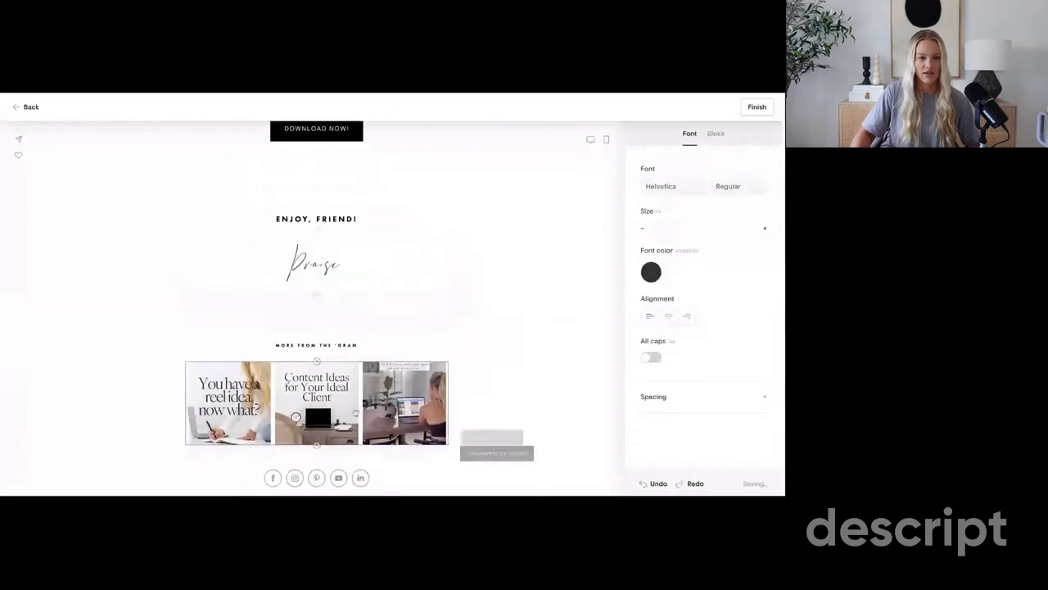
double_click(316, 263)
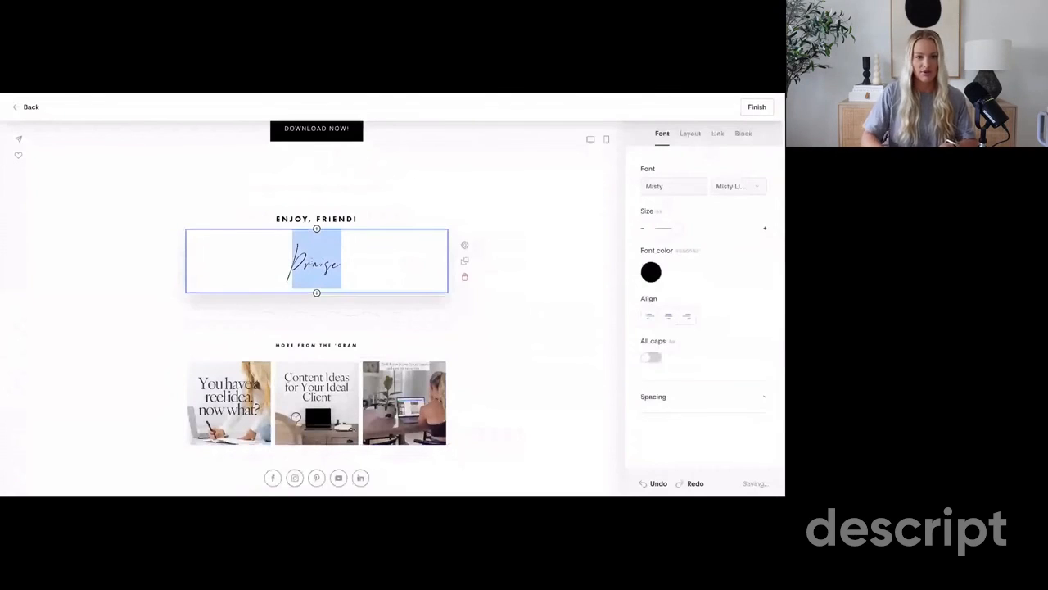
text(Haley)
click(317, 431)
scroll(317, 426, down, 1)
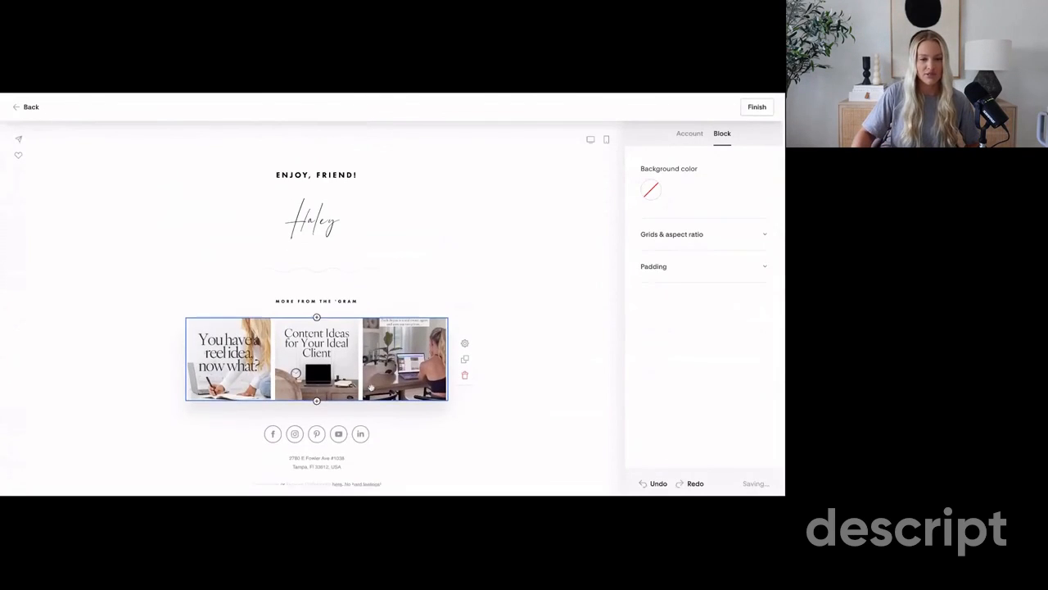
click(318, 398)
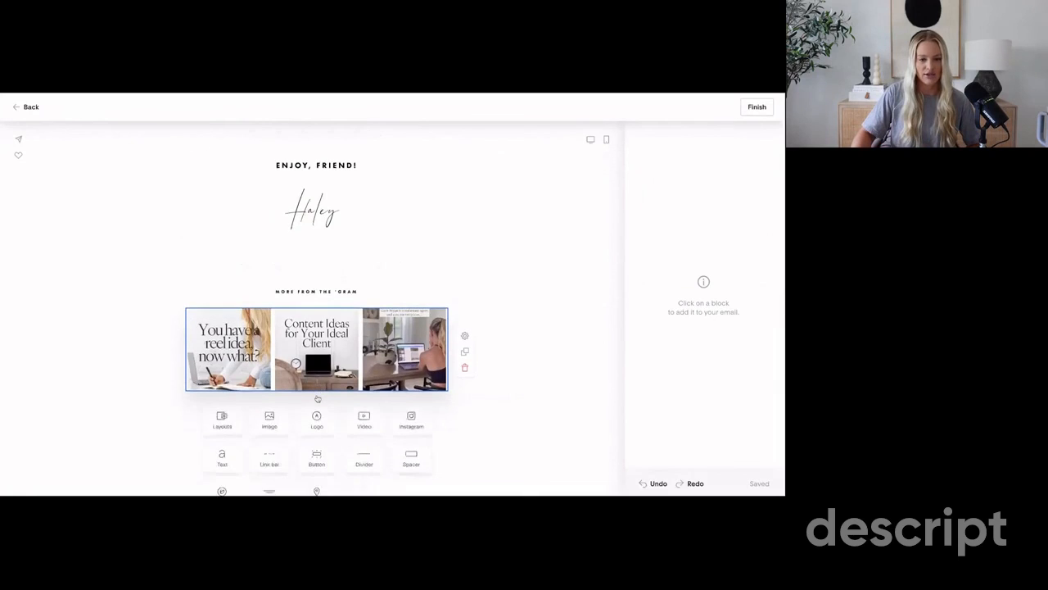
scroll(368, 344, down, 3)
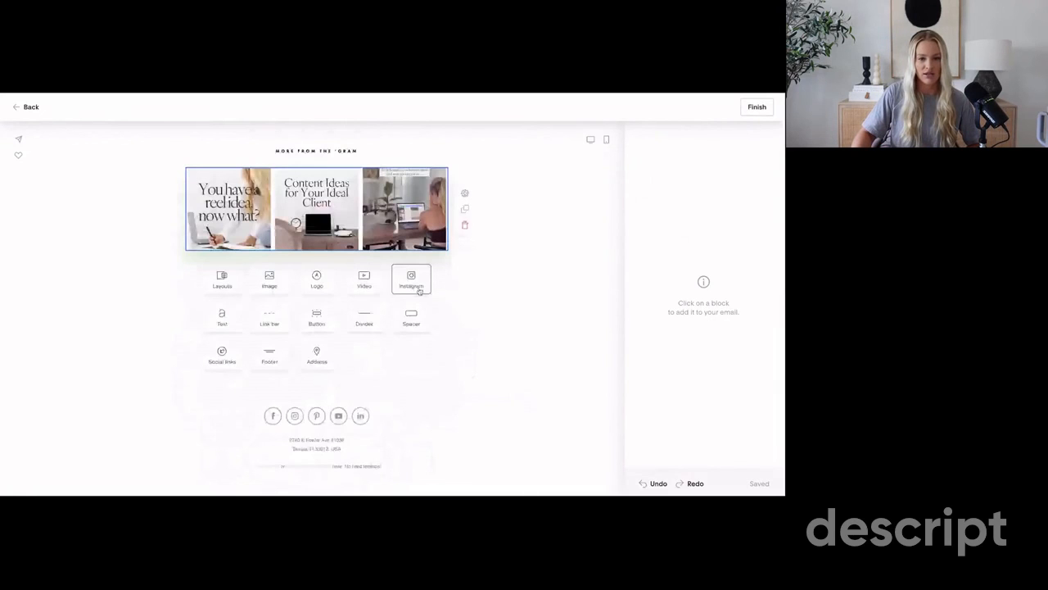
click(420, 292)
click(464, 356)
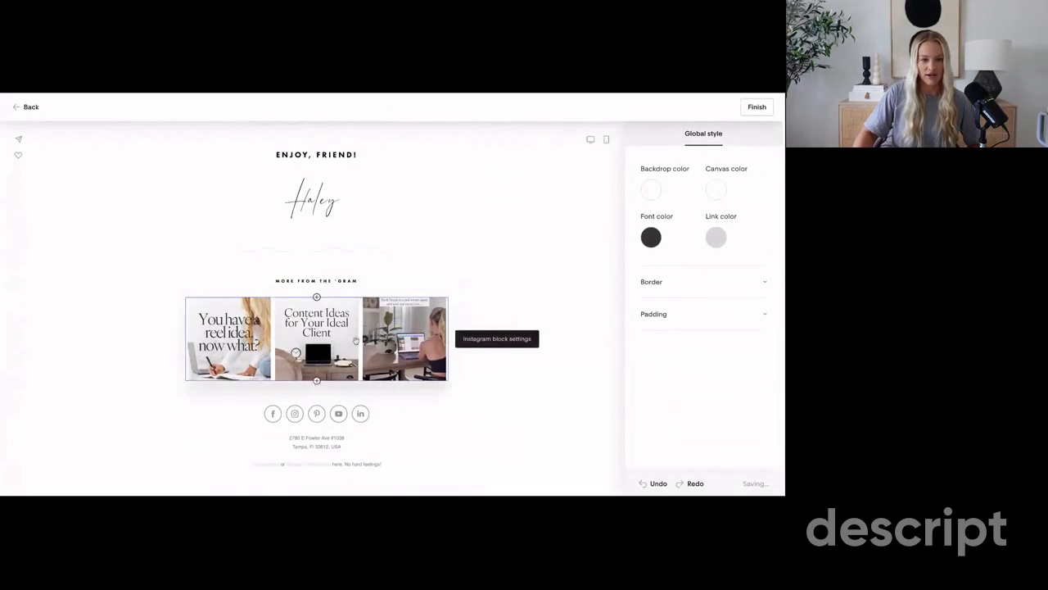
Finish editing the freebie email to save it to the workflow
click(759, 106)
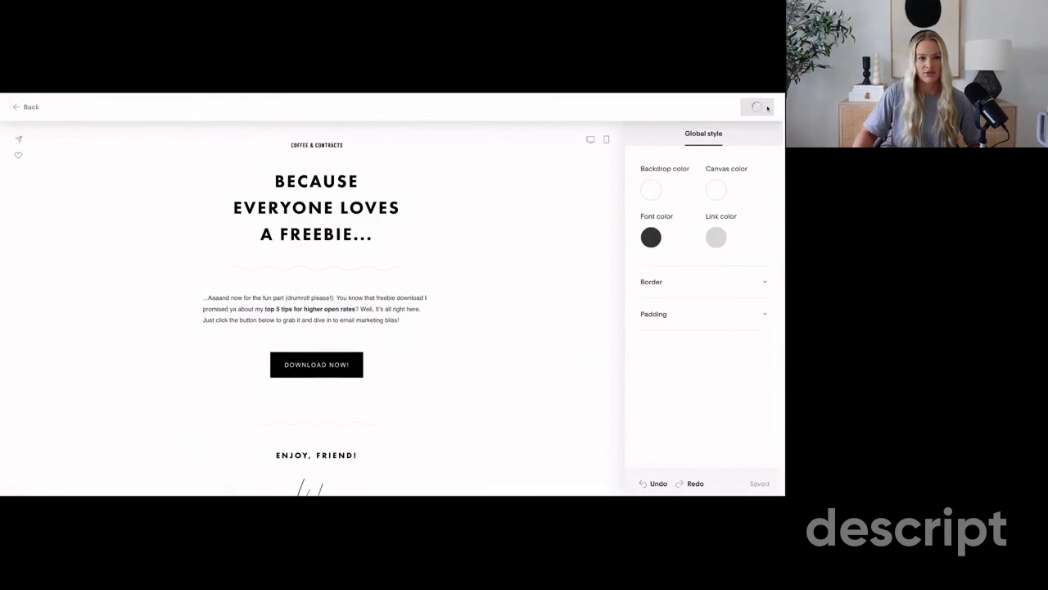